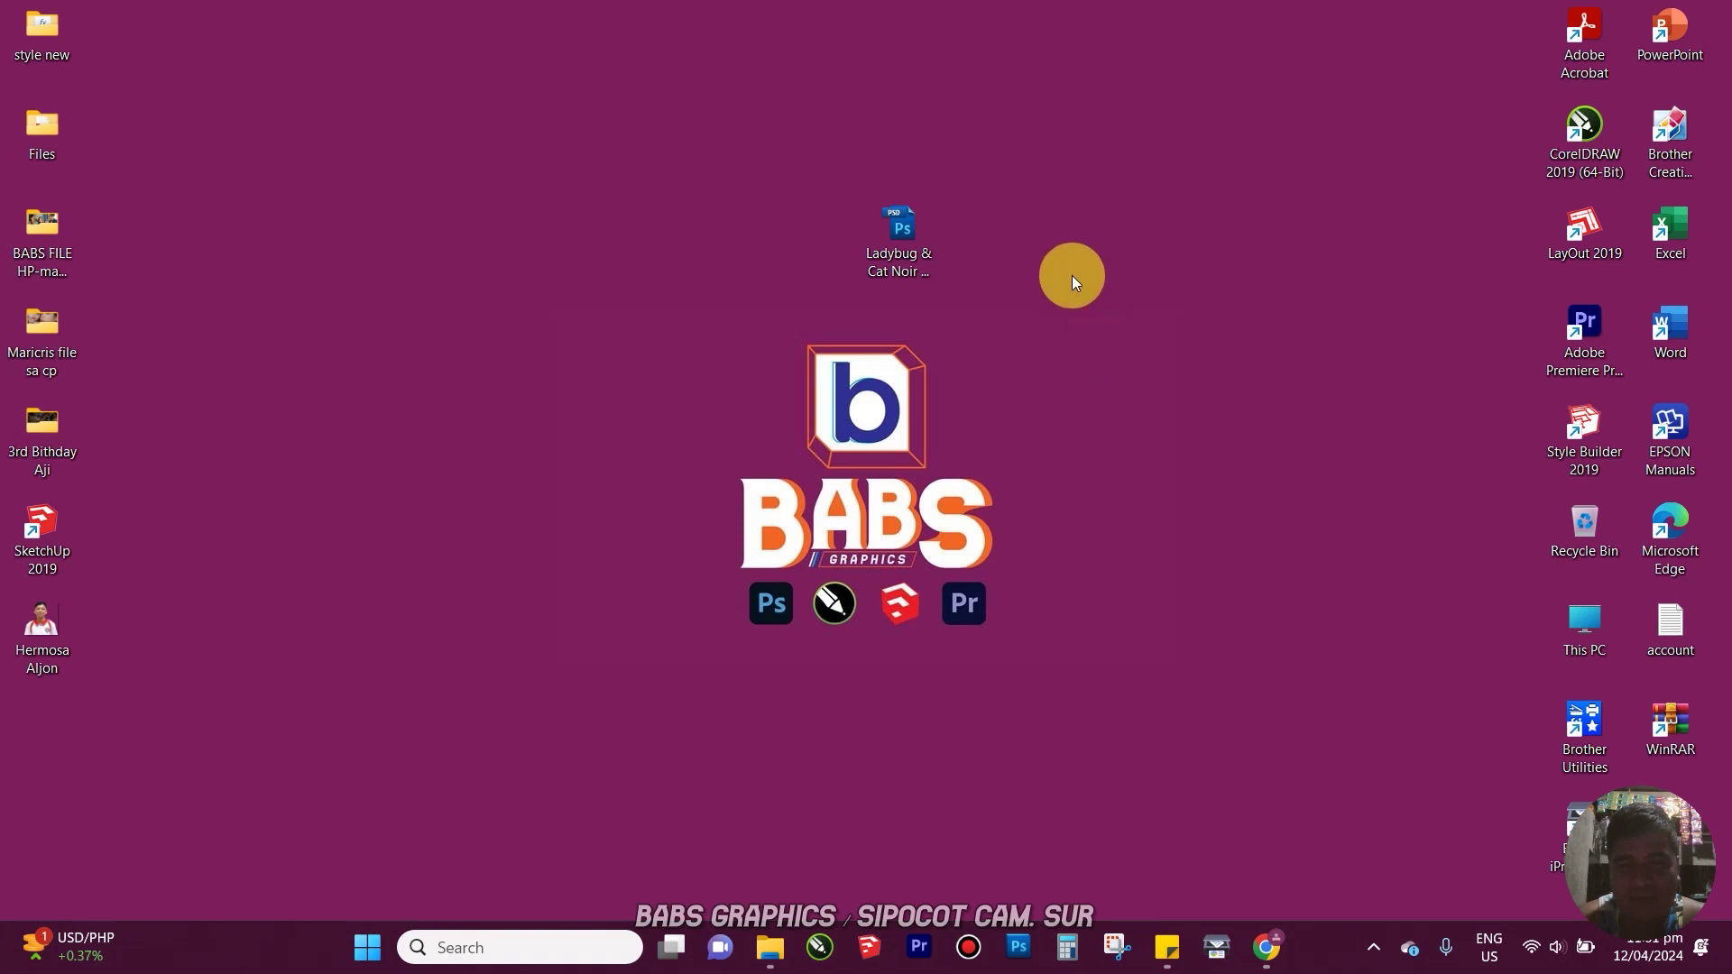
right_click(1073, 276)
click(1139, 373)
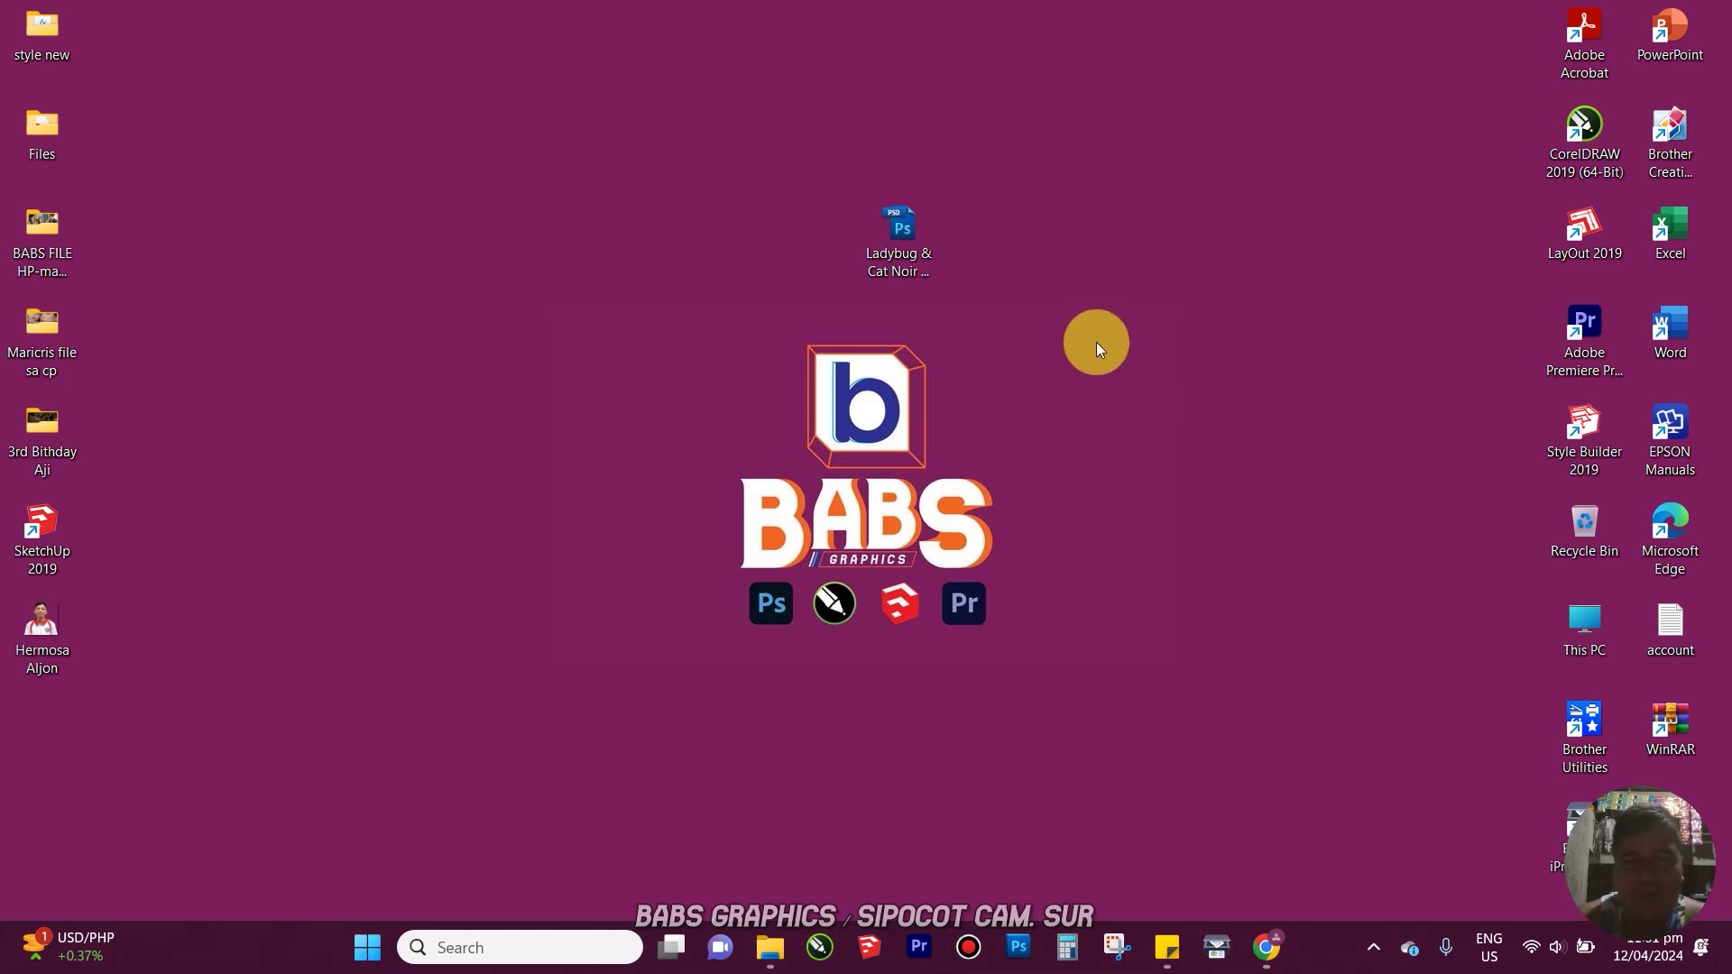
click(902, 227)
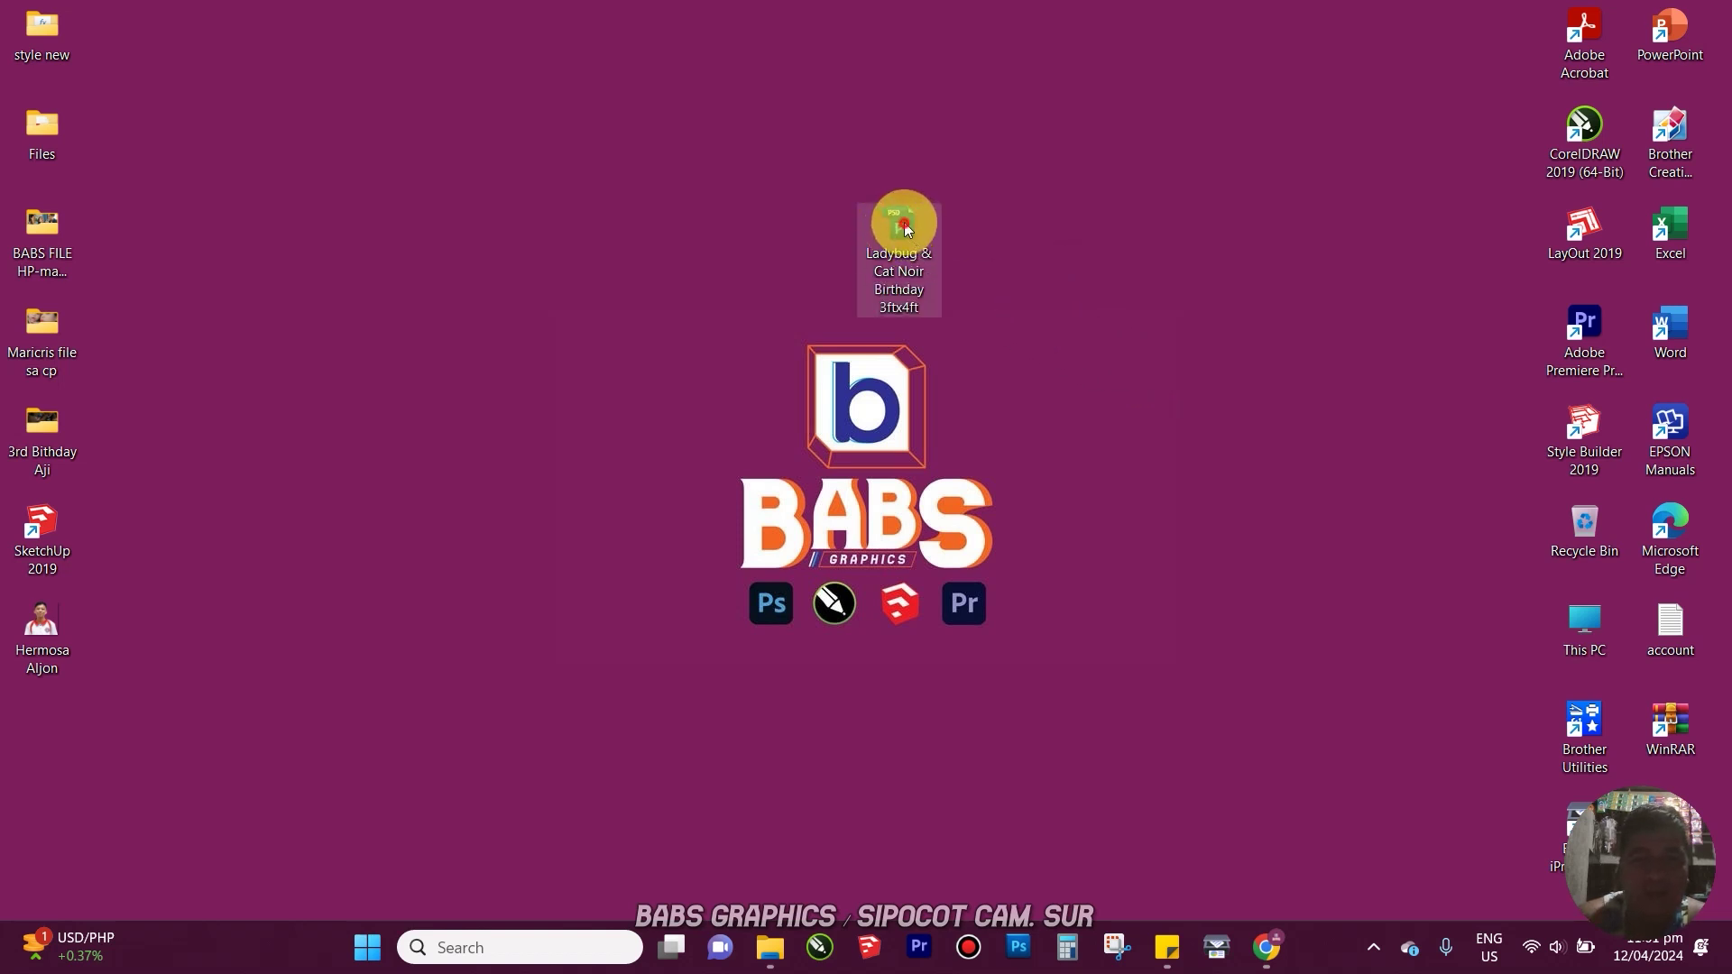
right_click(963, 236)
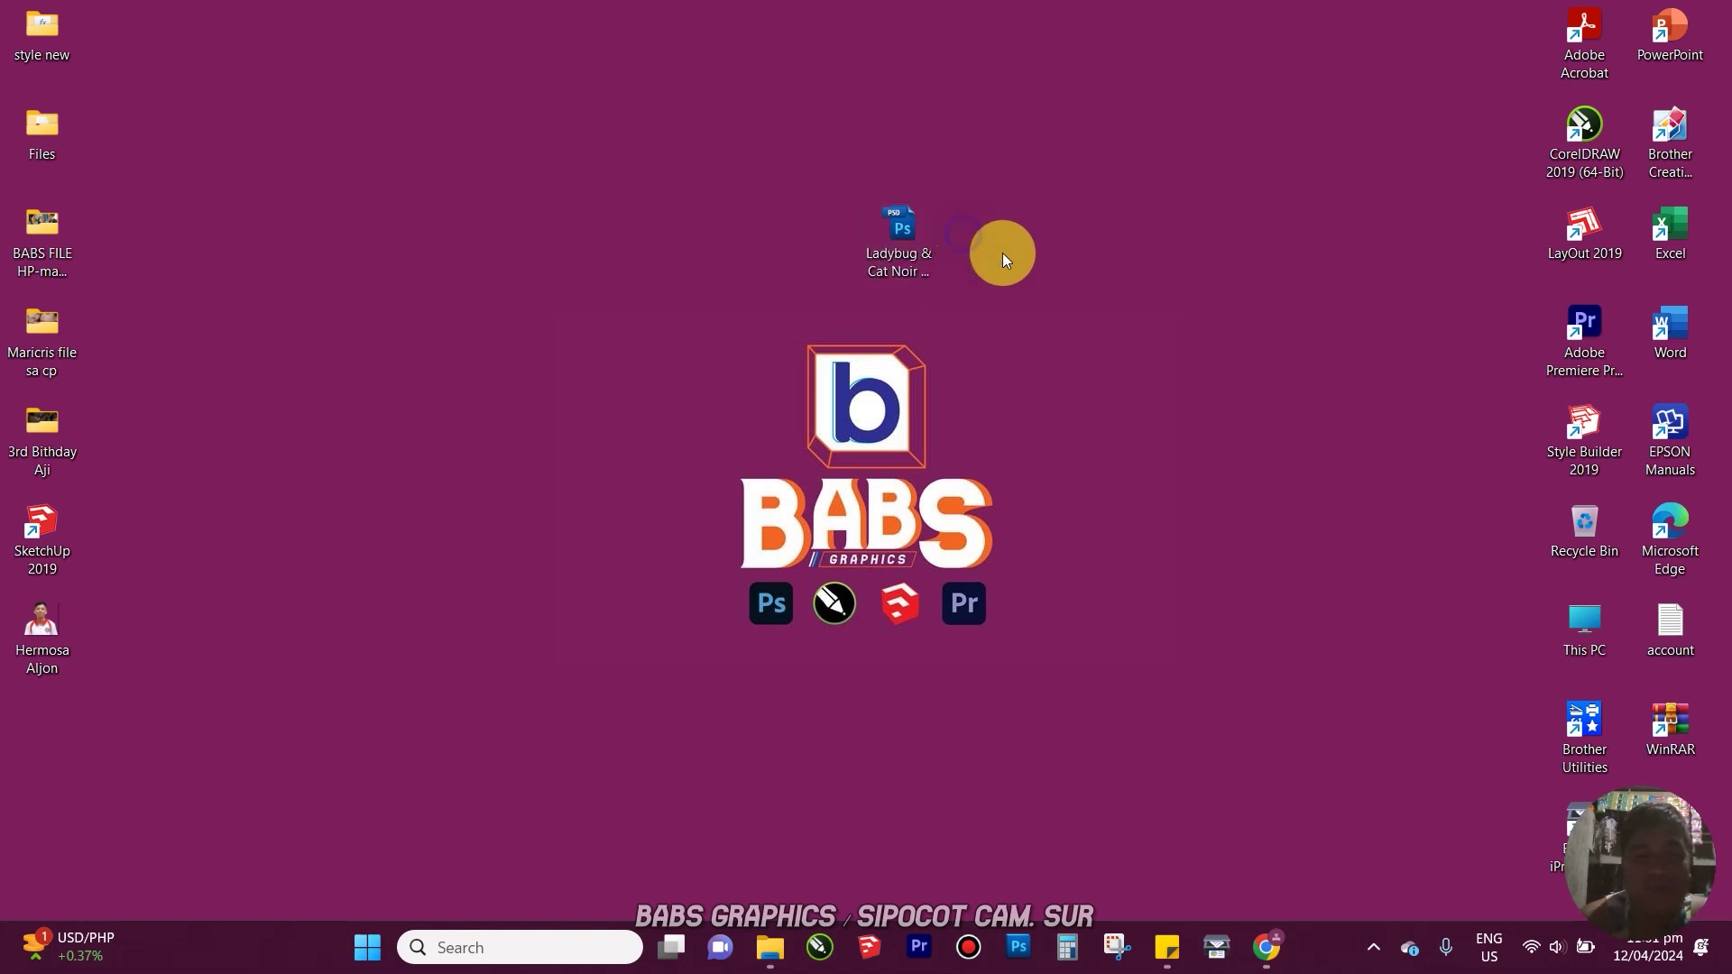
click(1037, 332)
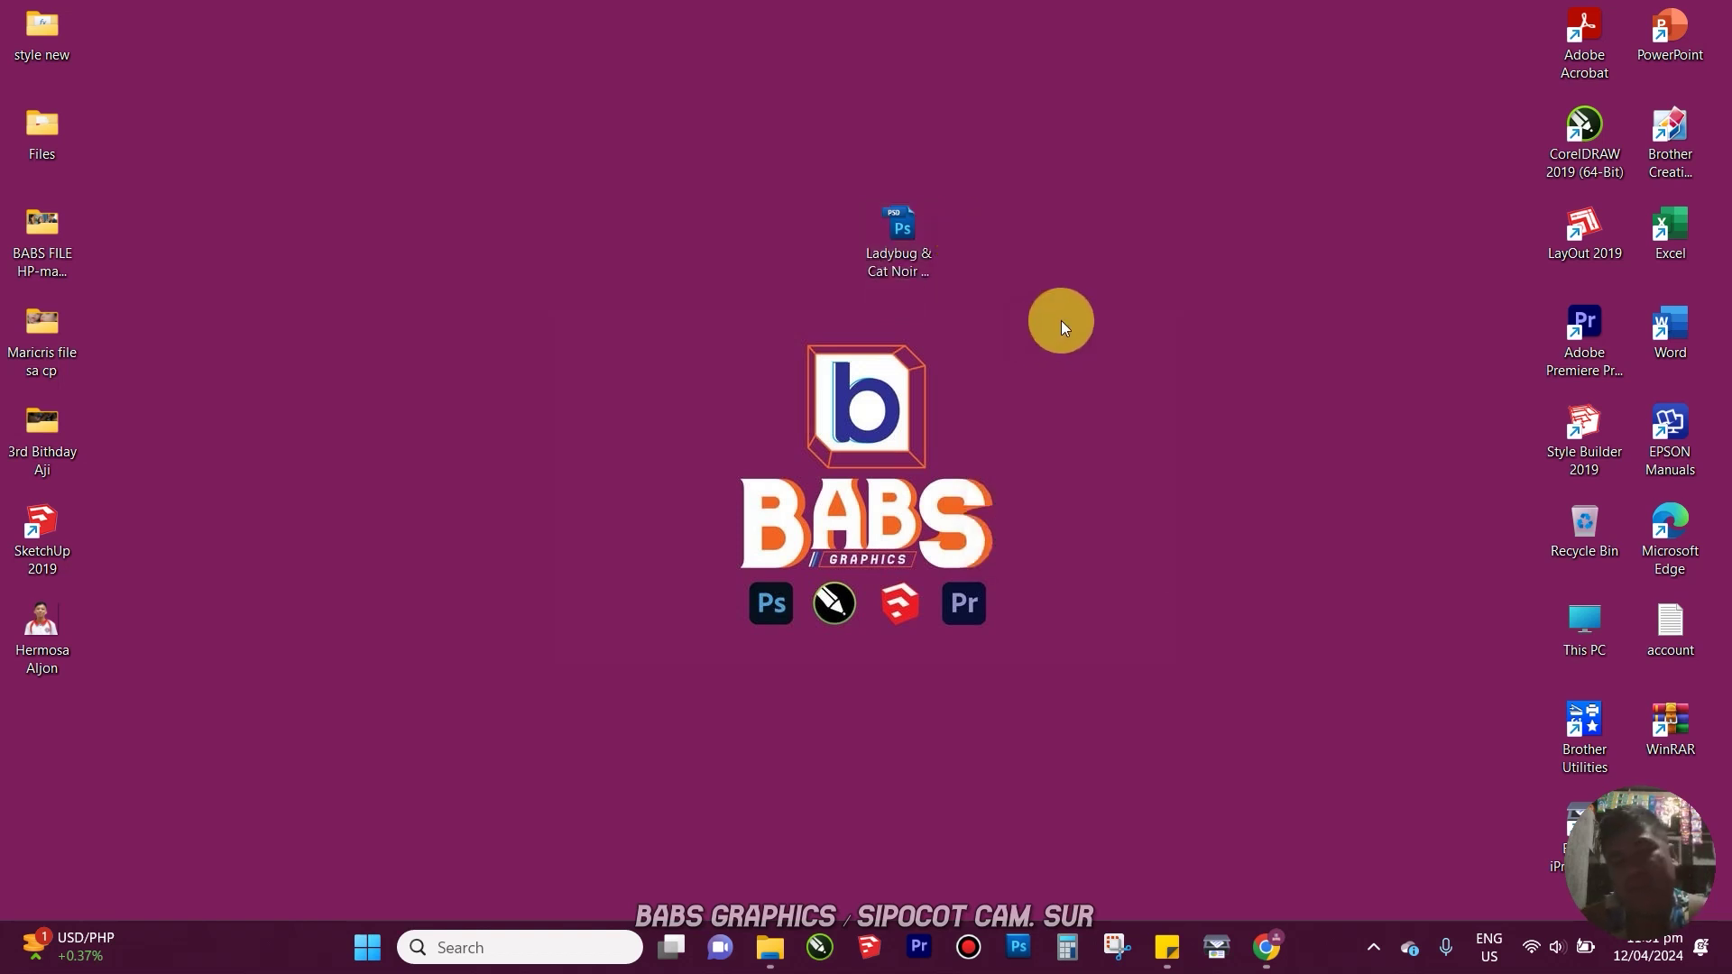
right_click(1061, 322)
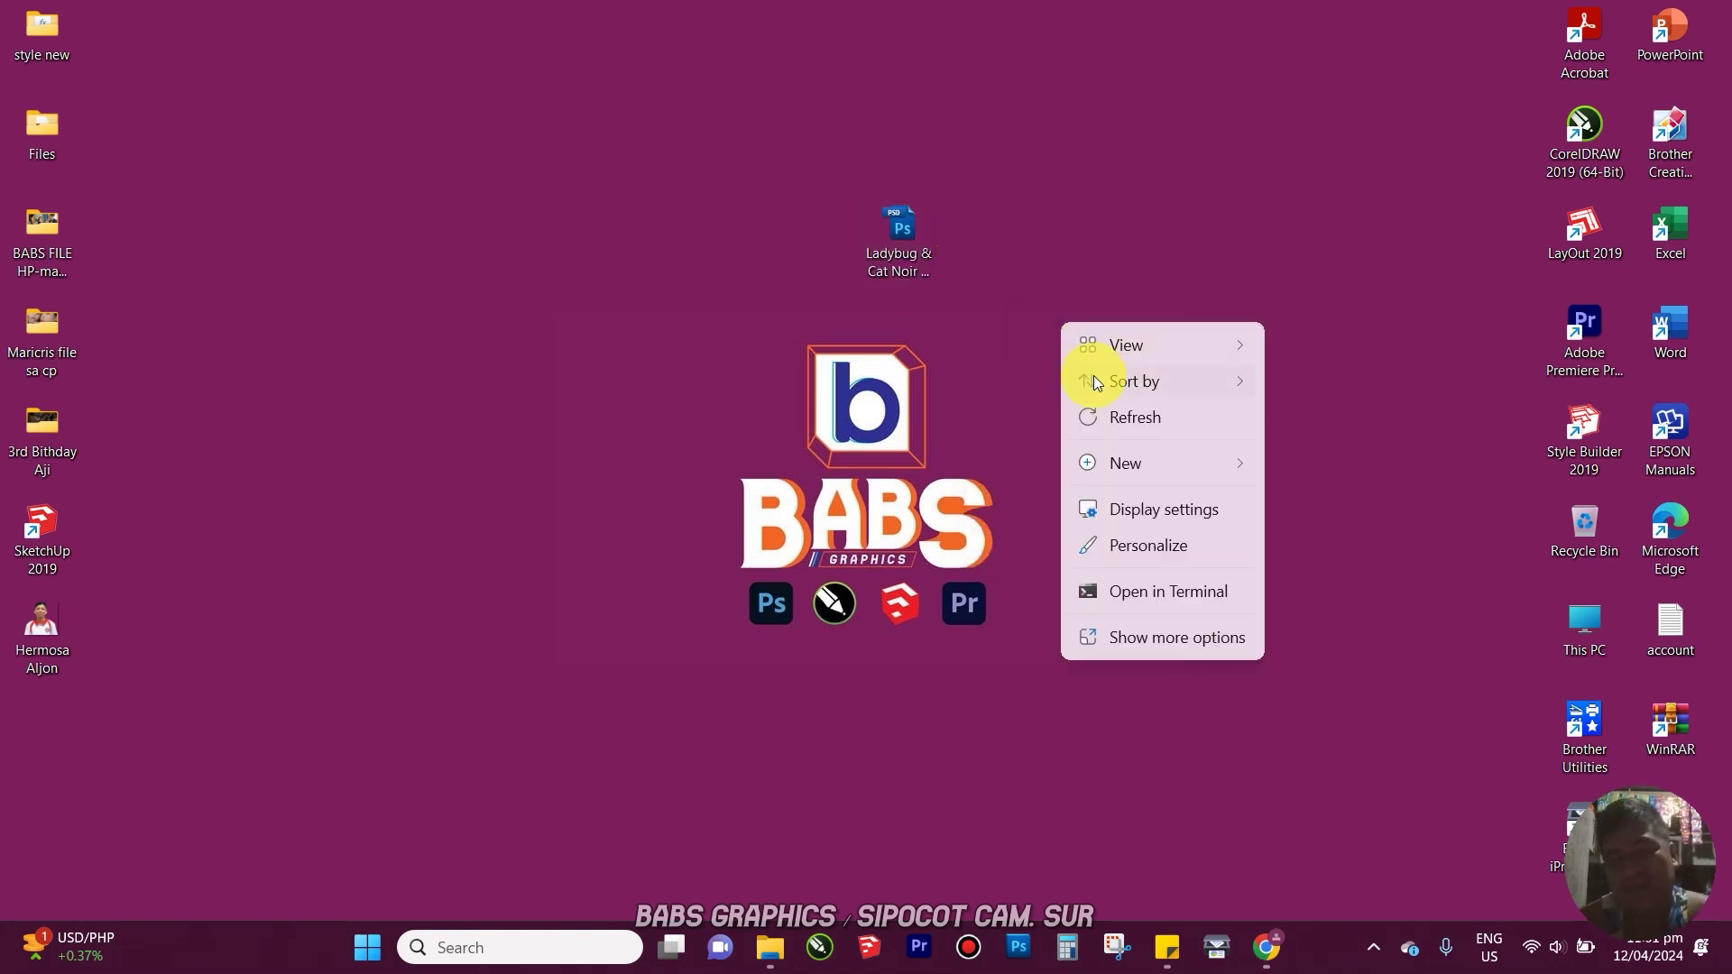
click(1141, 423)
right_click(1064, 298)
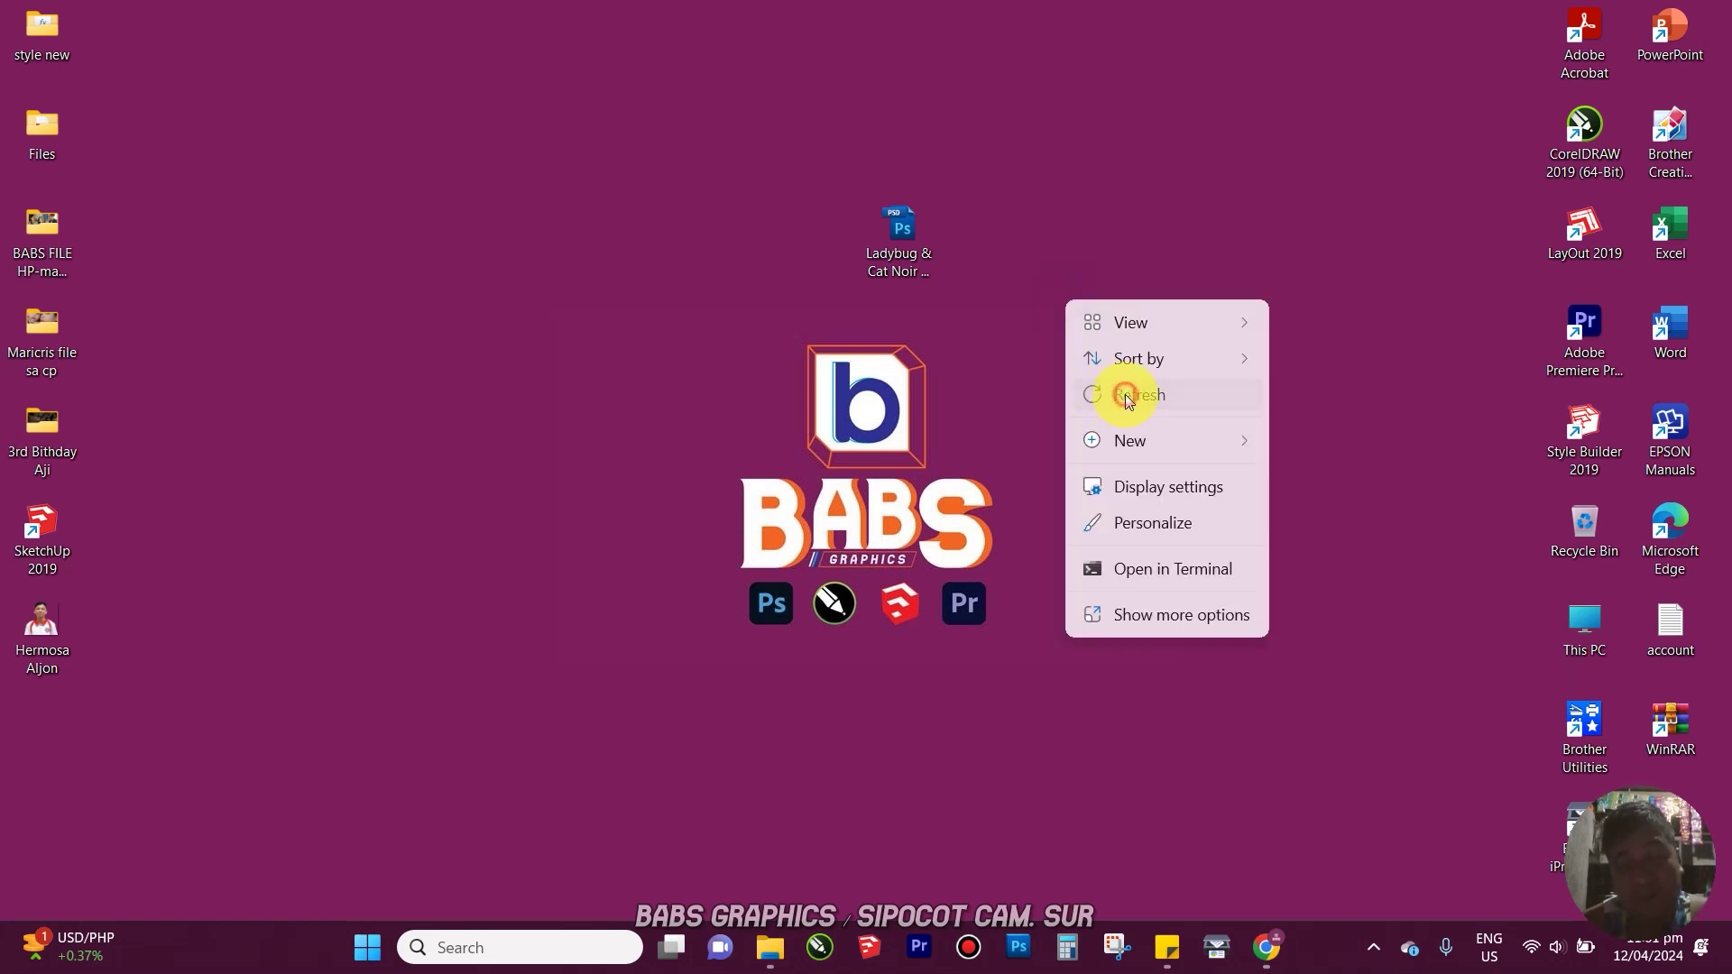
click(1127, 397)
right_click(1097, 357)
click(1151, 453)
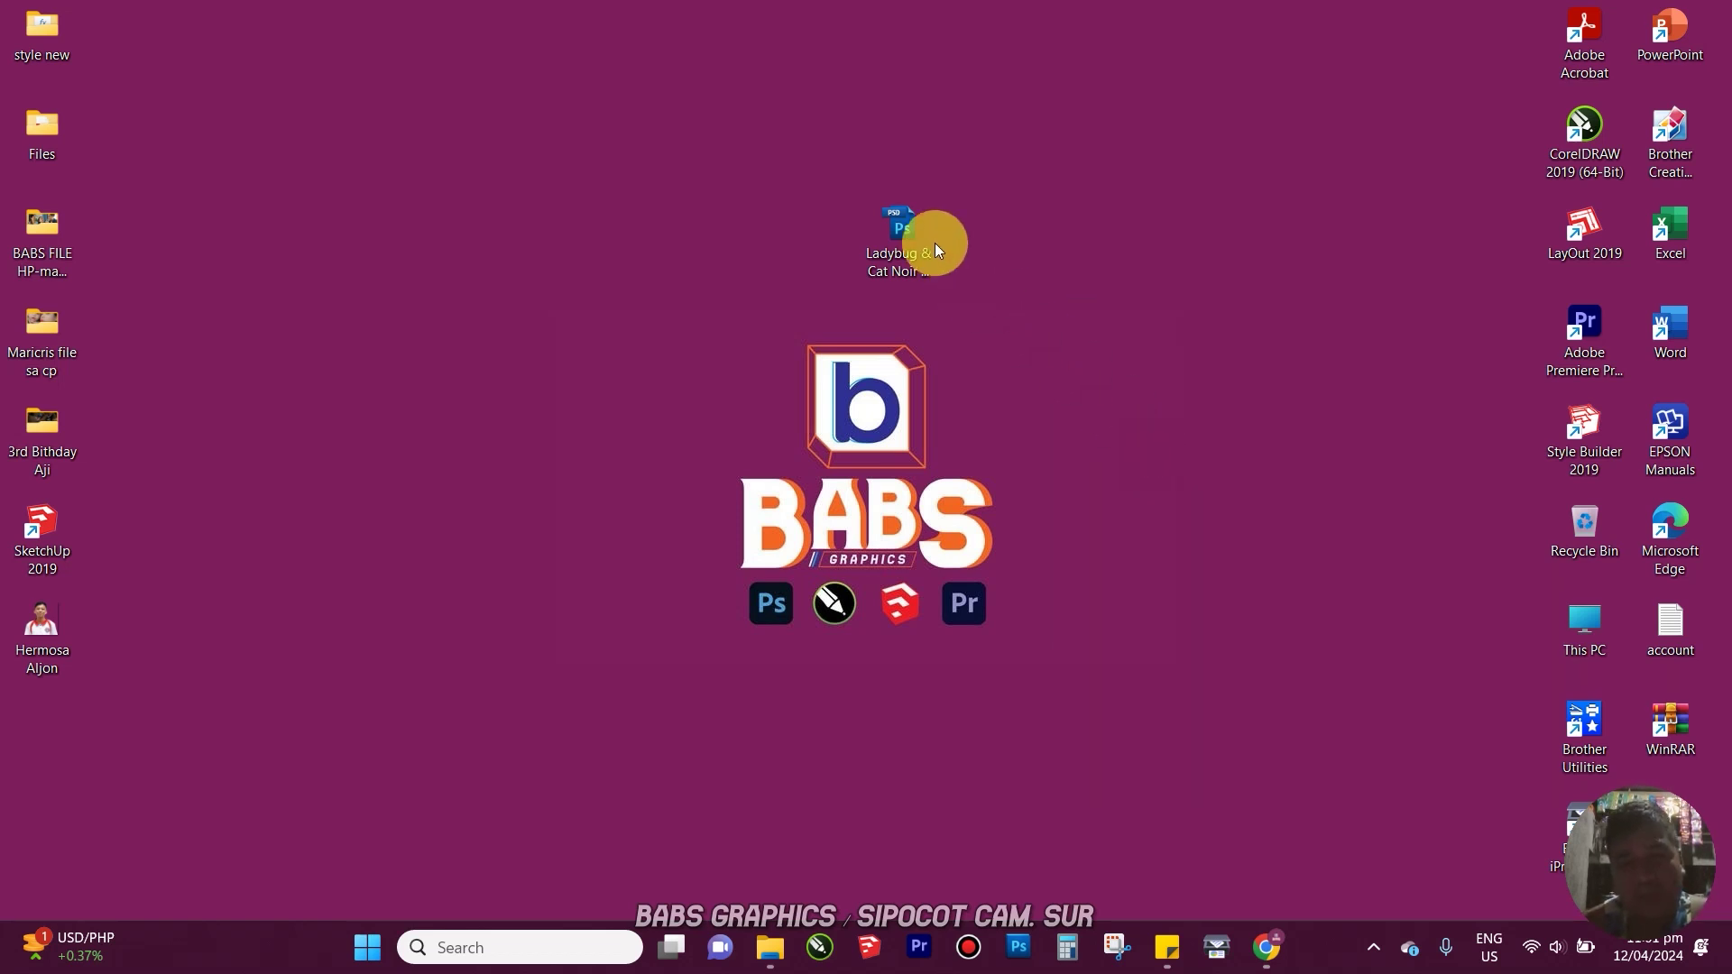
Open the Ladybug & Cat Noir Birthday 3ftx4ft PSD in Photoshop and select the blue background shape with the Move tool
click(925, 235)
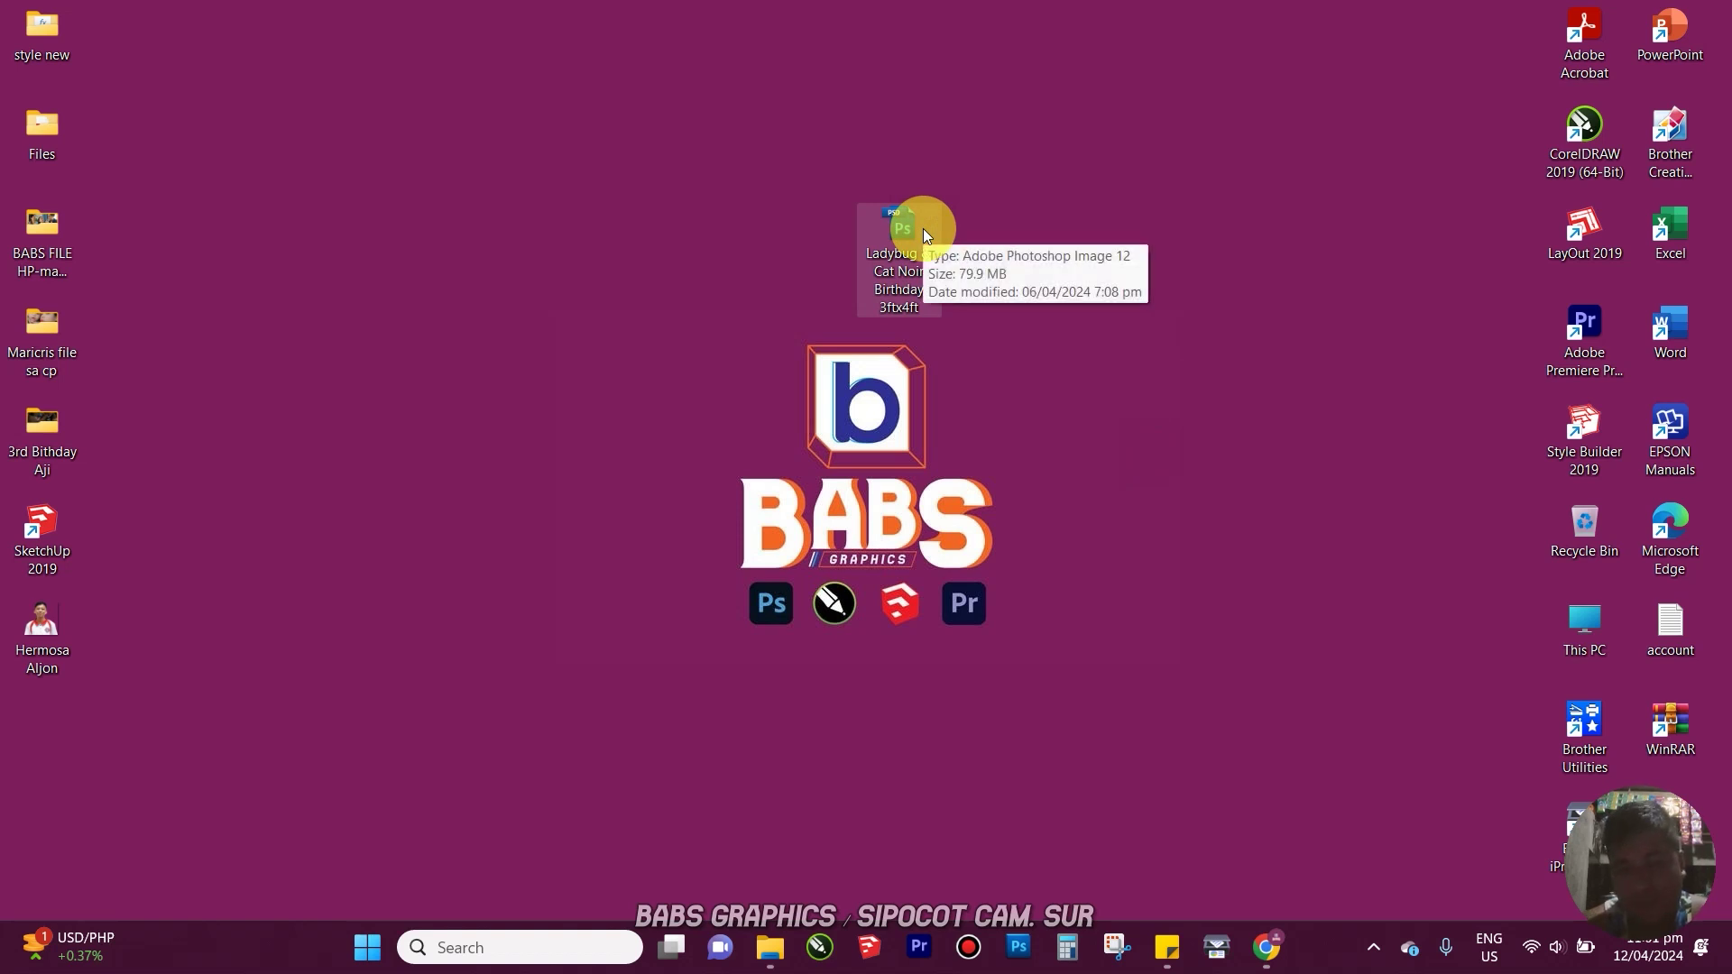
key(Return)
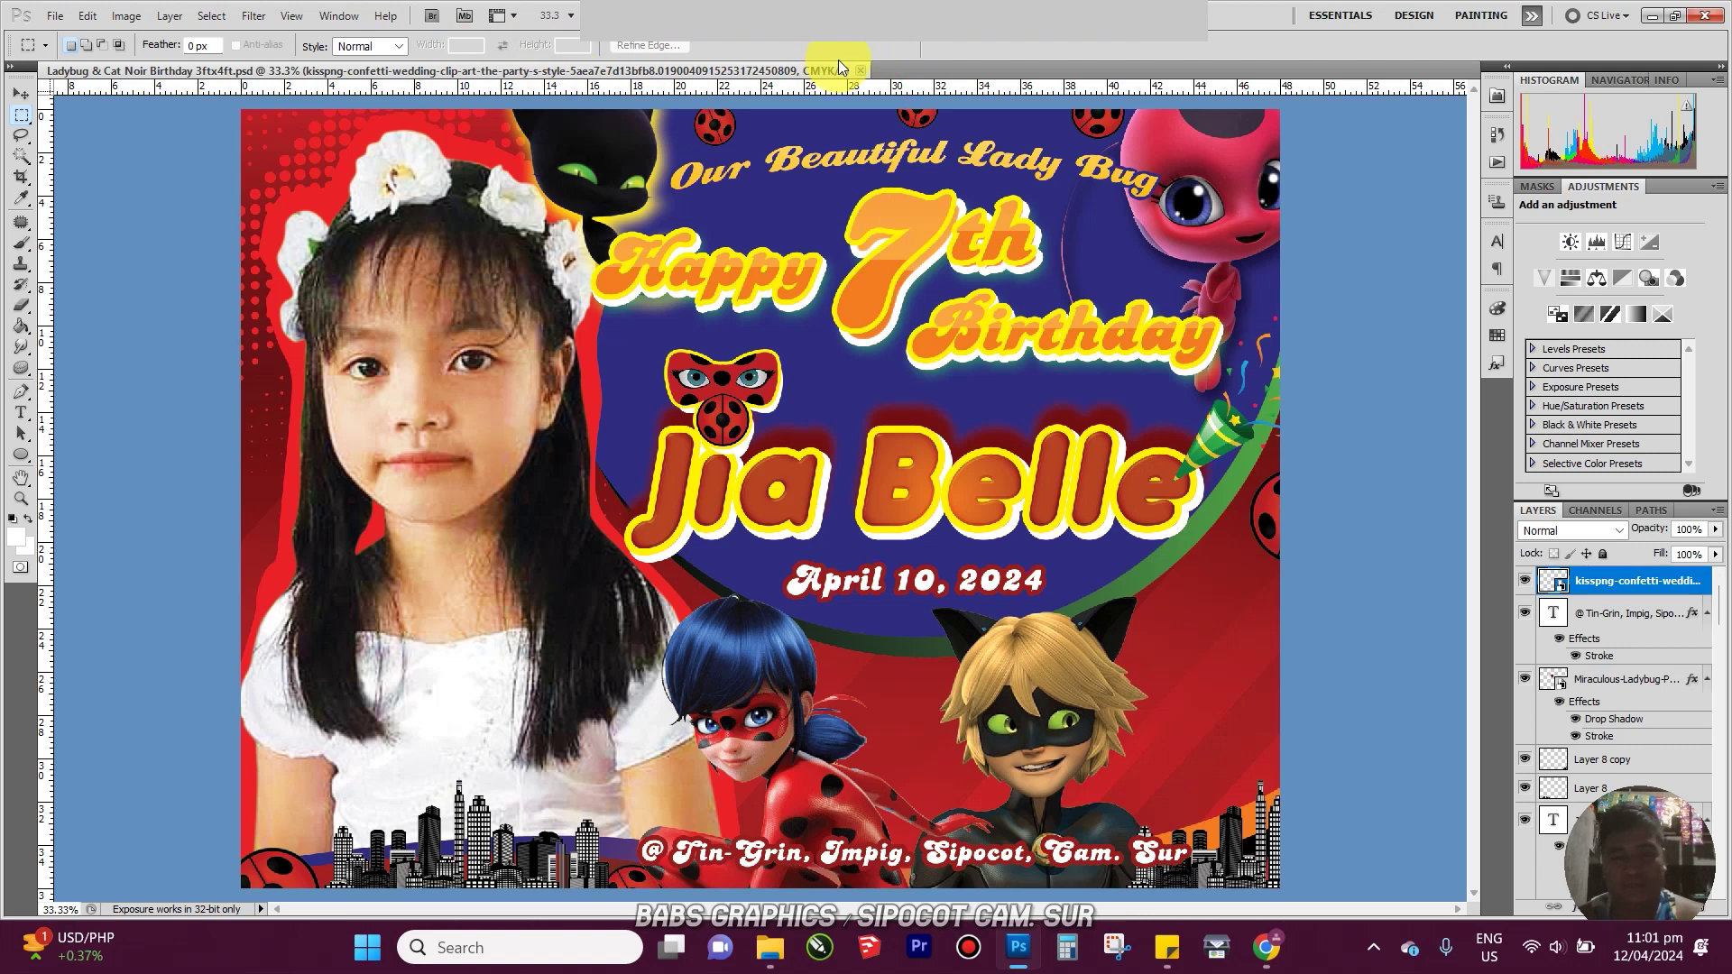
click(21, 93)
click(672, 316)
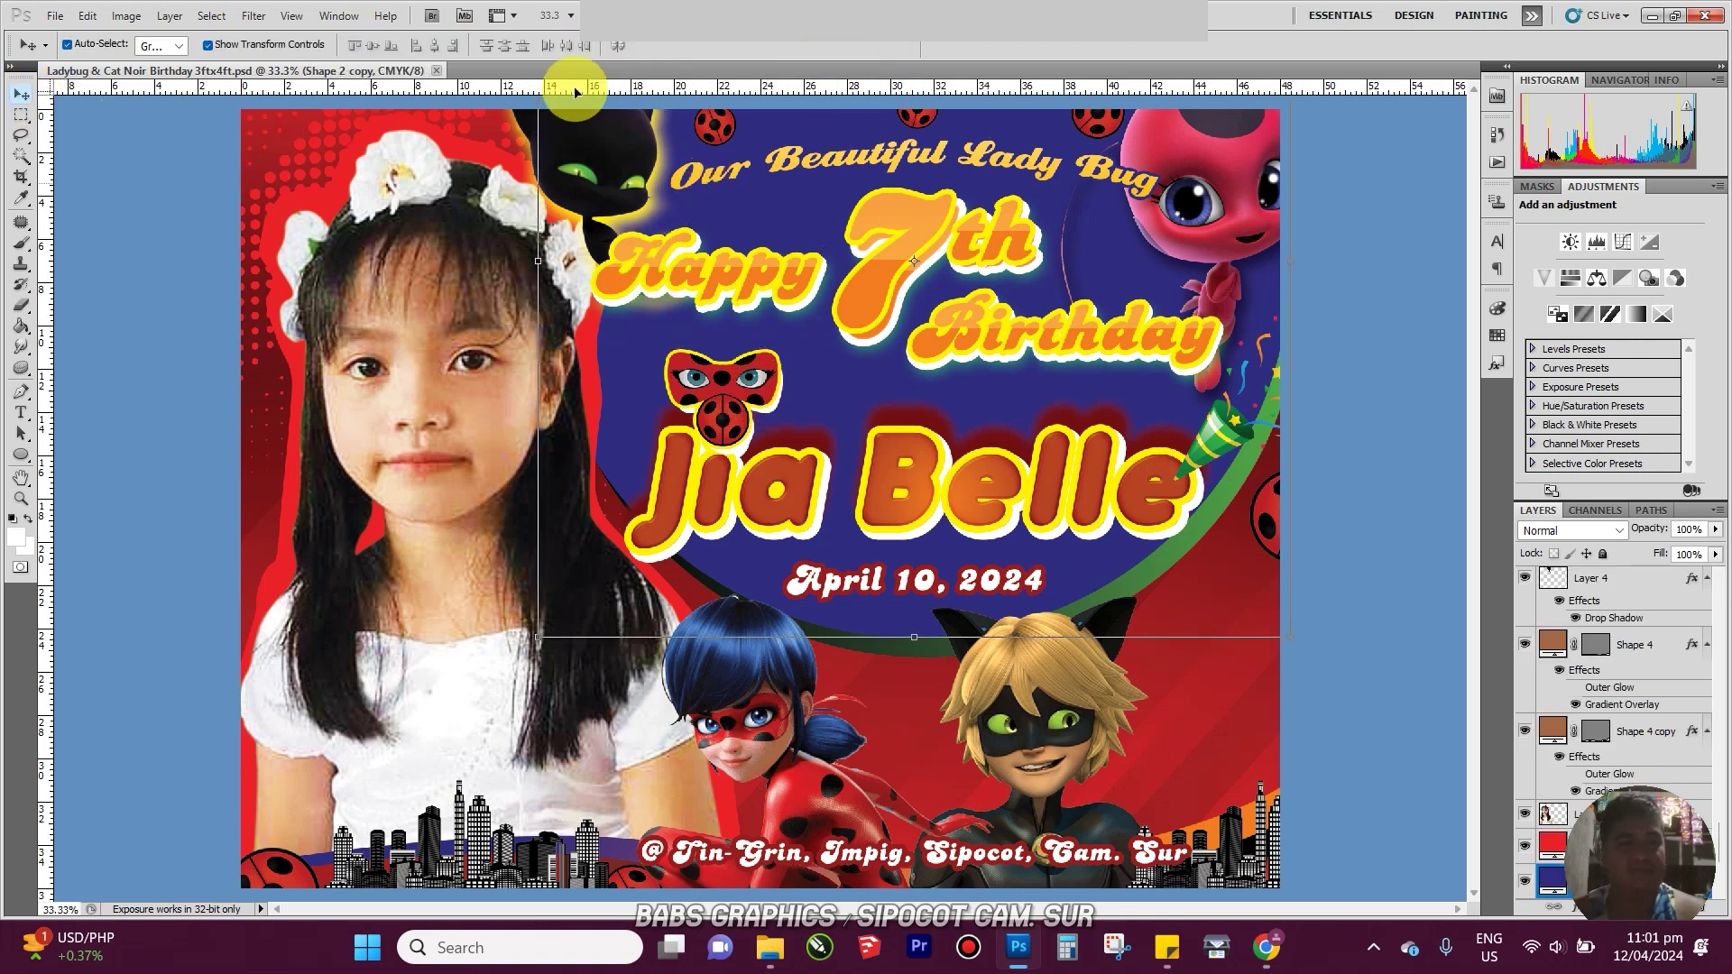
Check the document's colour mode, keeping CMYK Color, and select the girl's photo
click(128, 16)
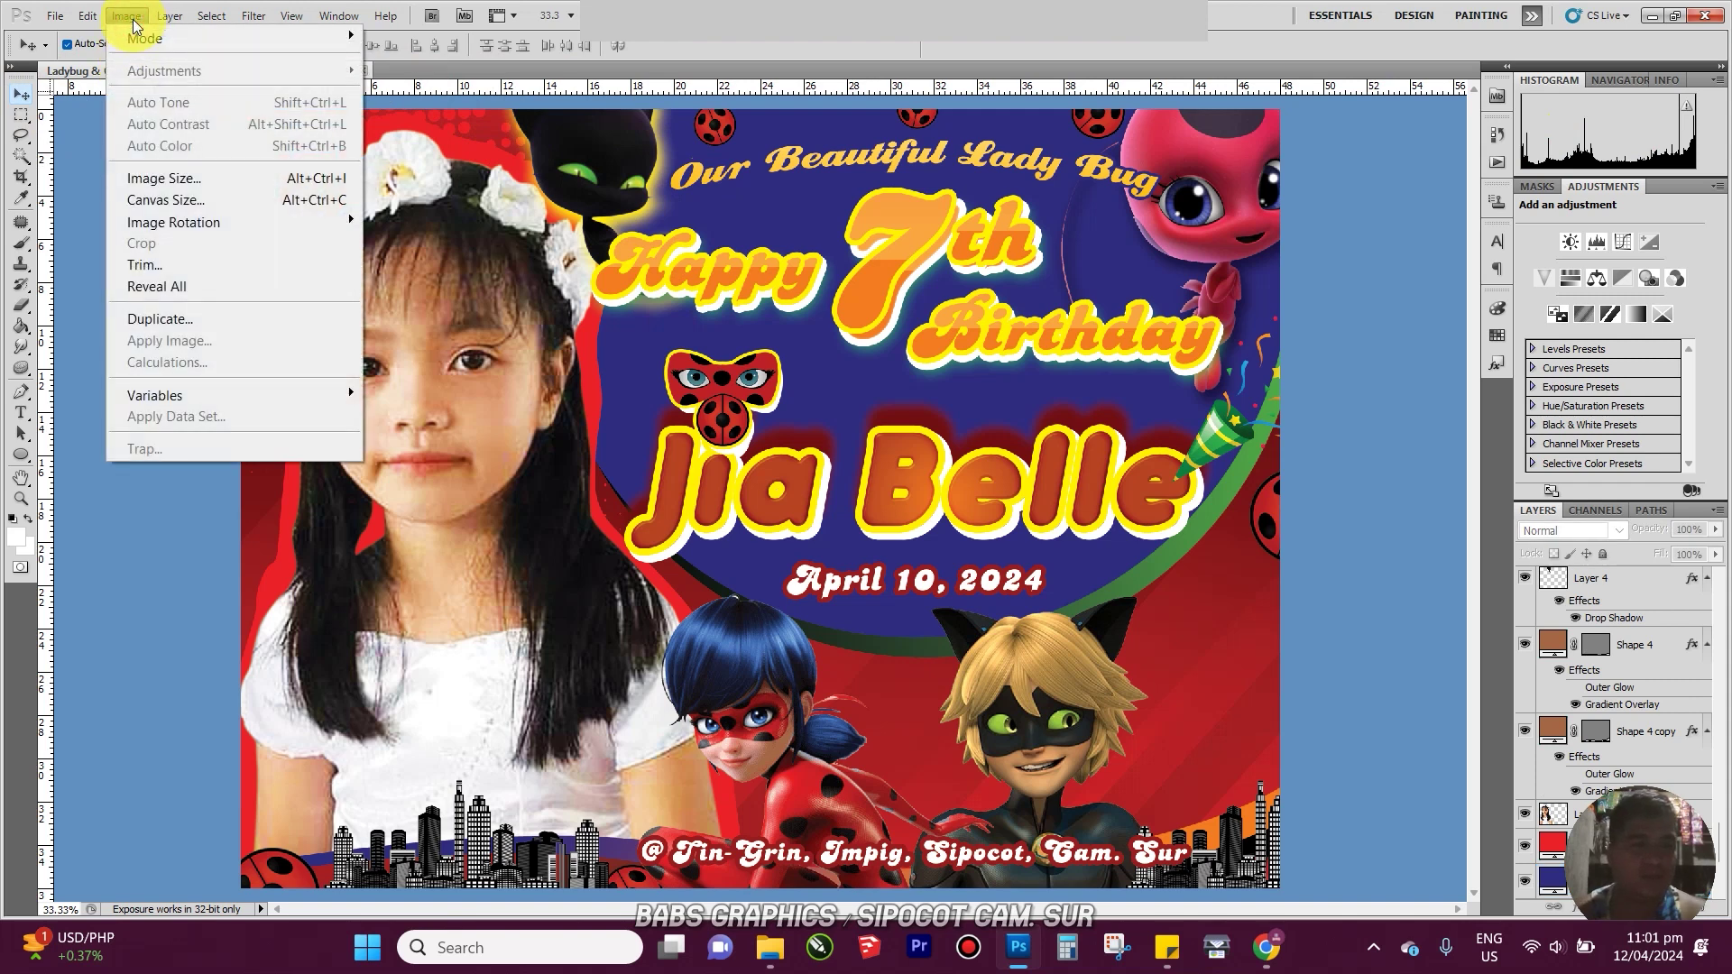
mouse_move(149, 38)
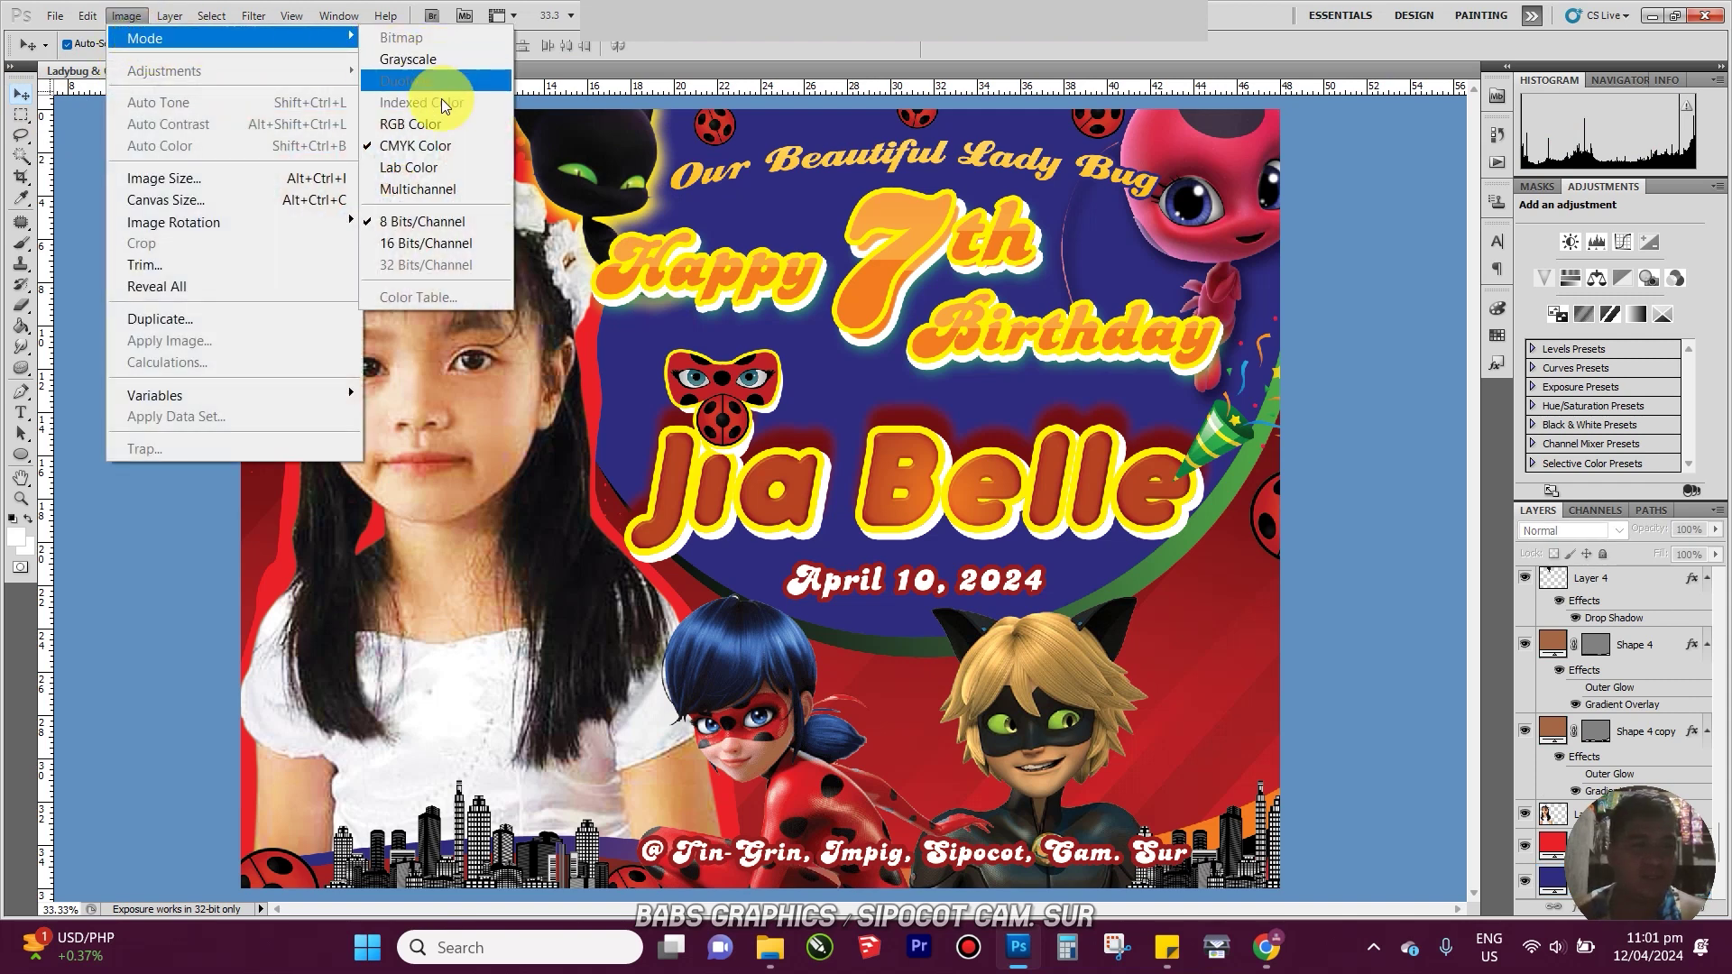
click(414, 148)
click(383, 242)
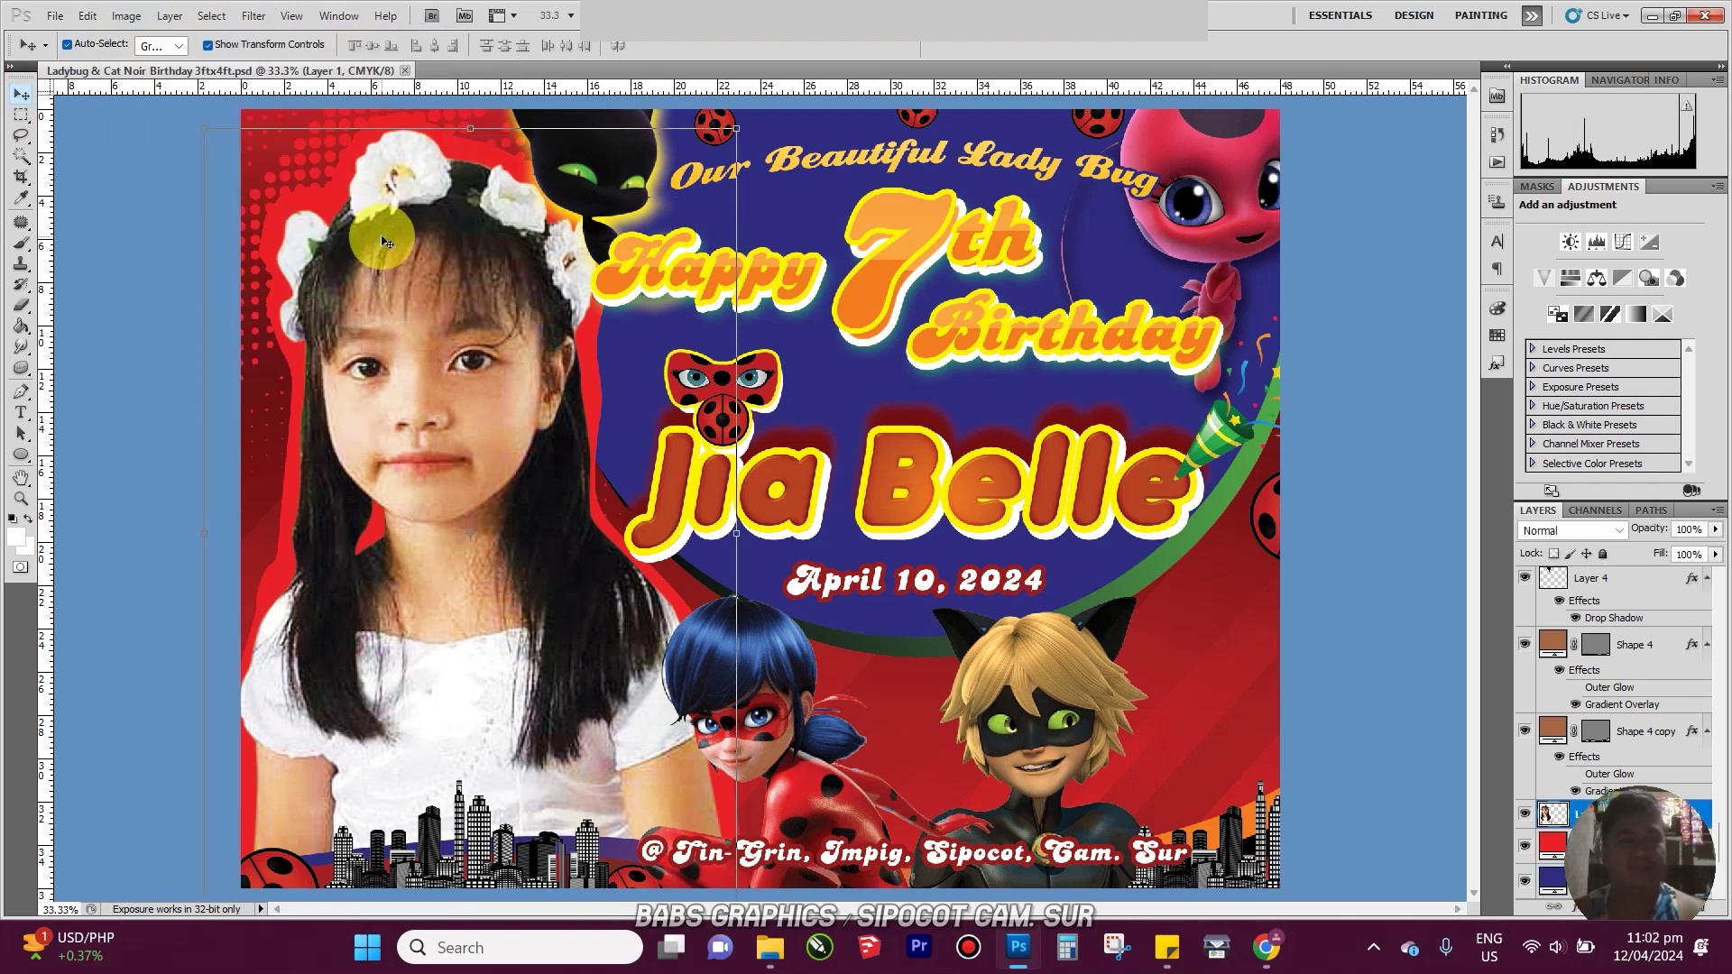
Check the banner's document width, height and resolution in Image Size, keeping the existing values
key(ctrl+alt+i)
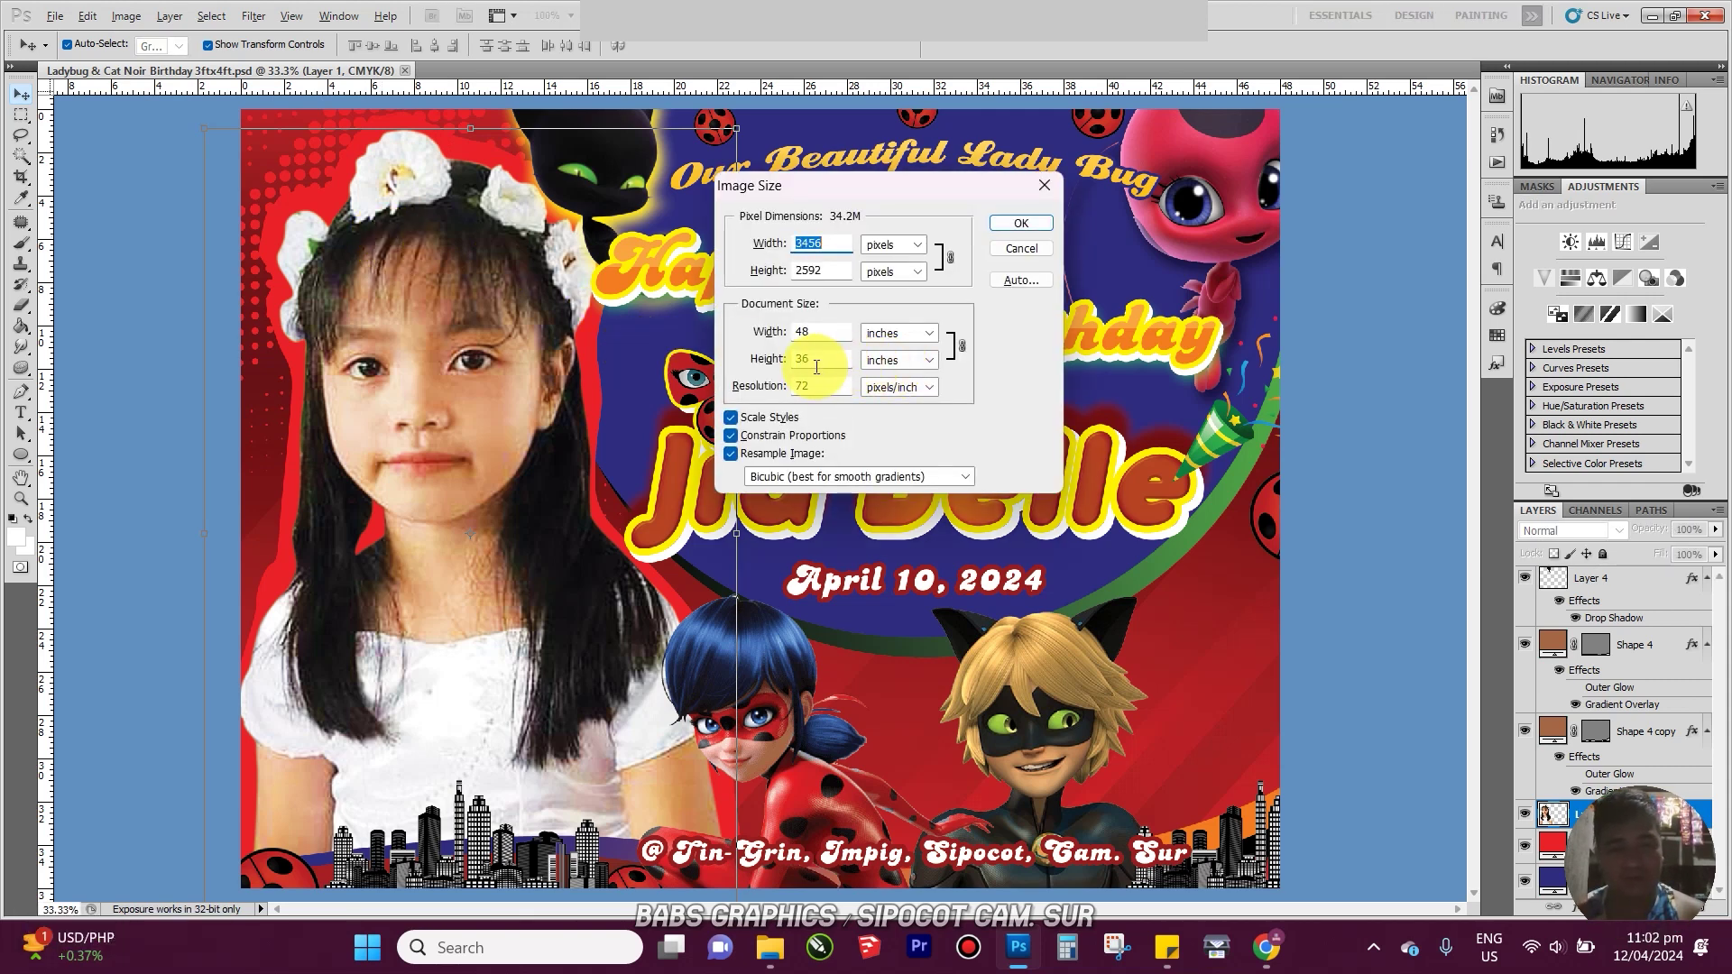
mouse_move(813, 367)
mouse_down()
mouse_move(734, 368)
mouse_move(731, 345)
mouse_move(781, 370)
mouse_up()
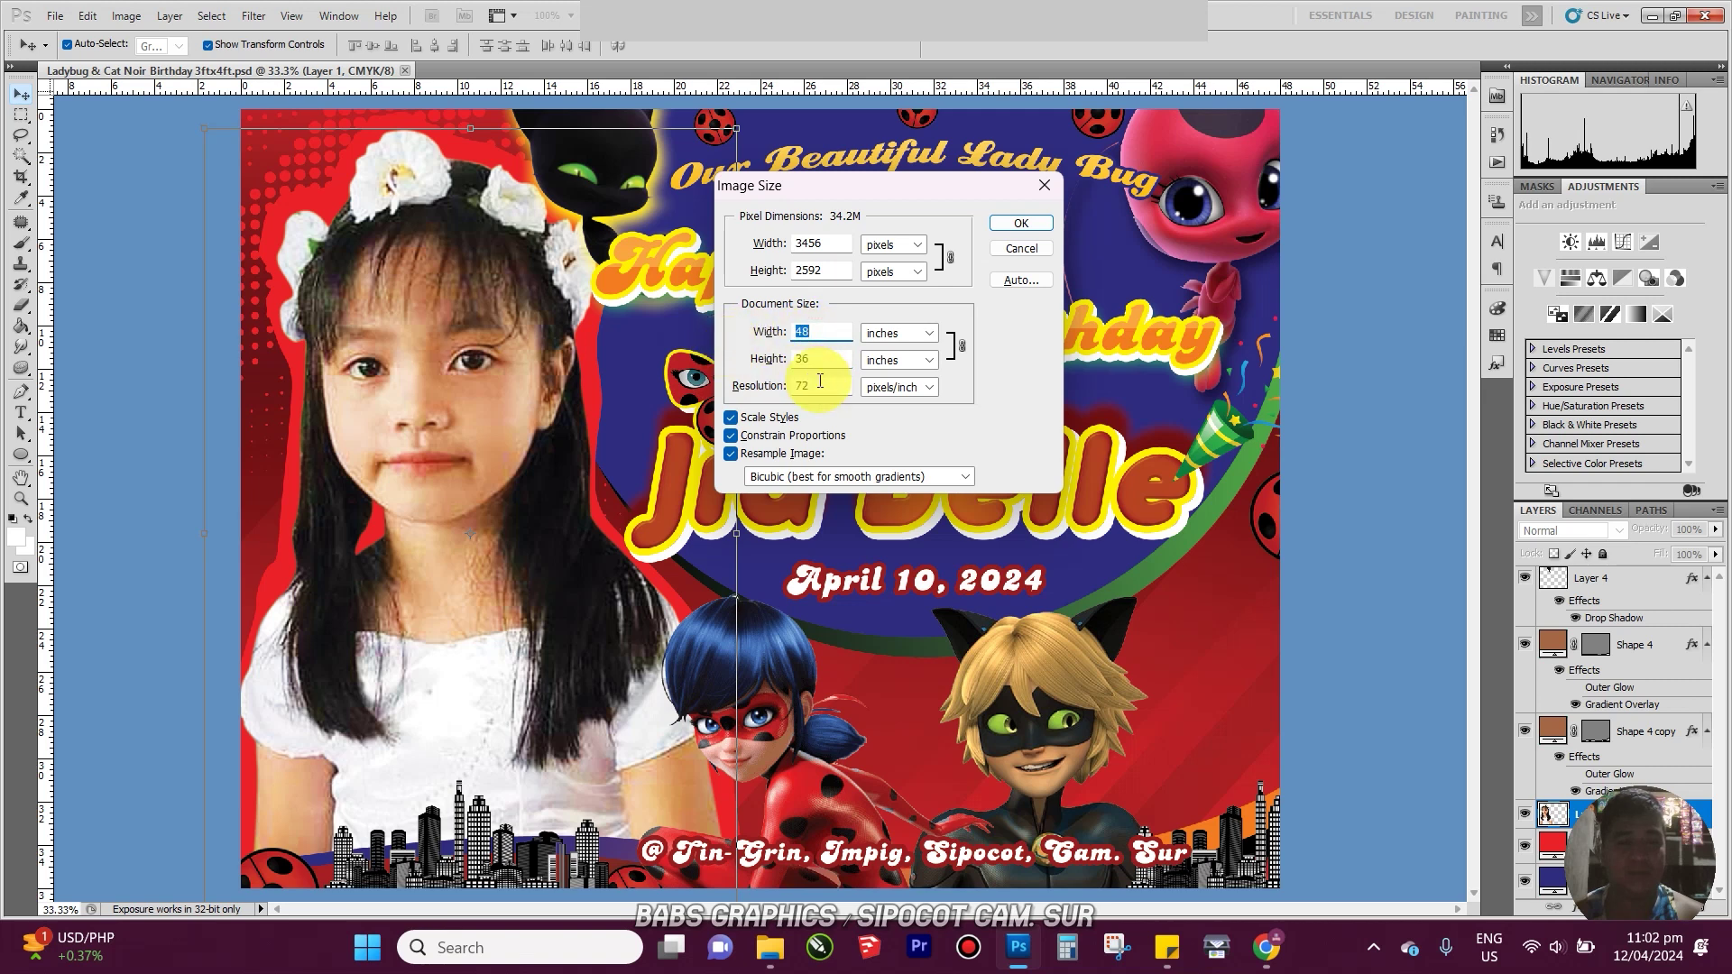
drag(817, 384, 698, 394)
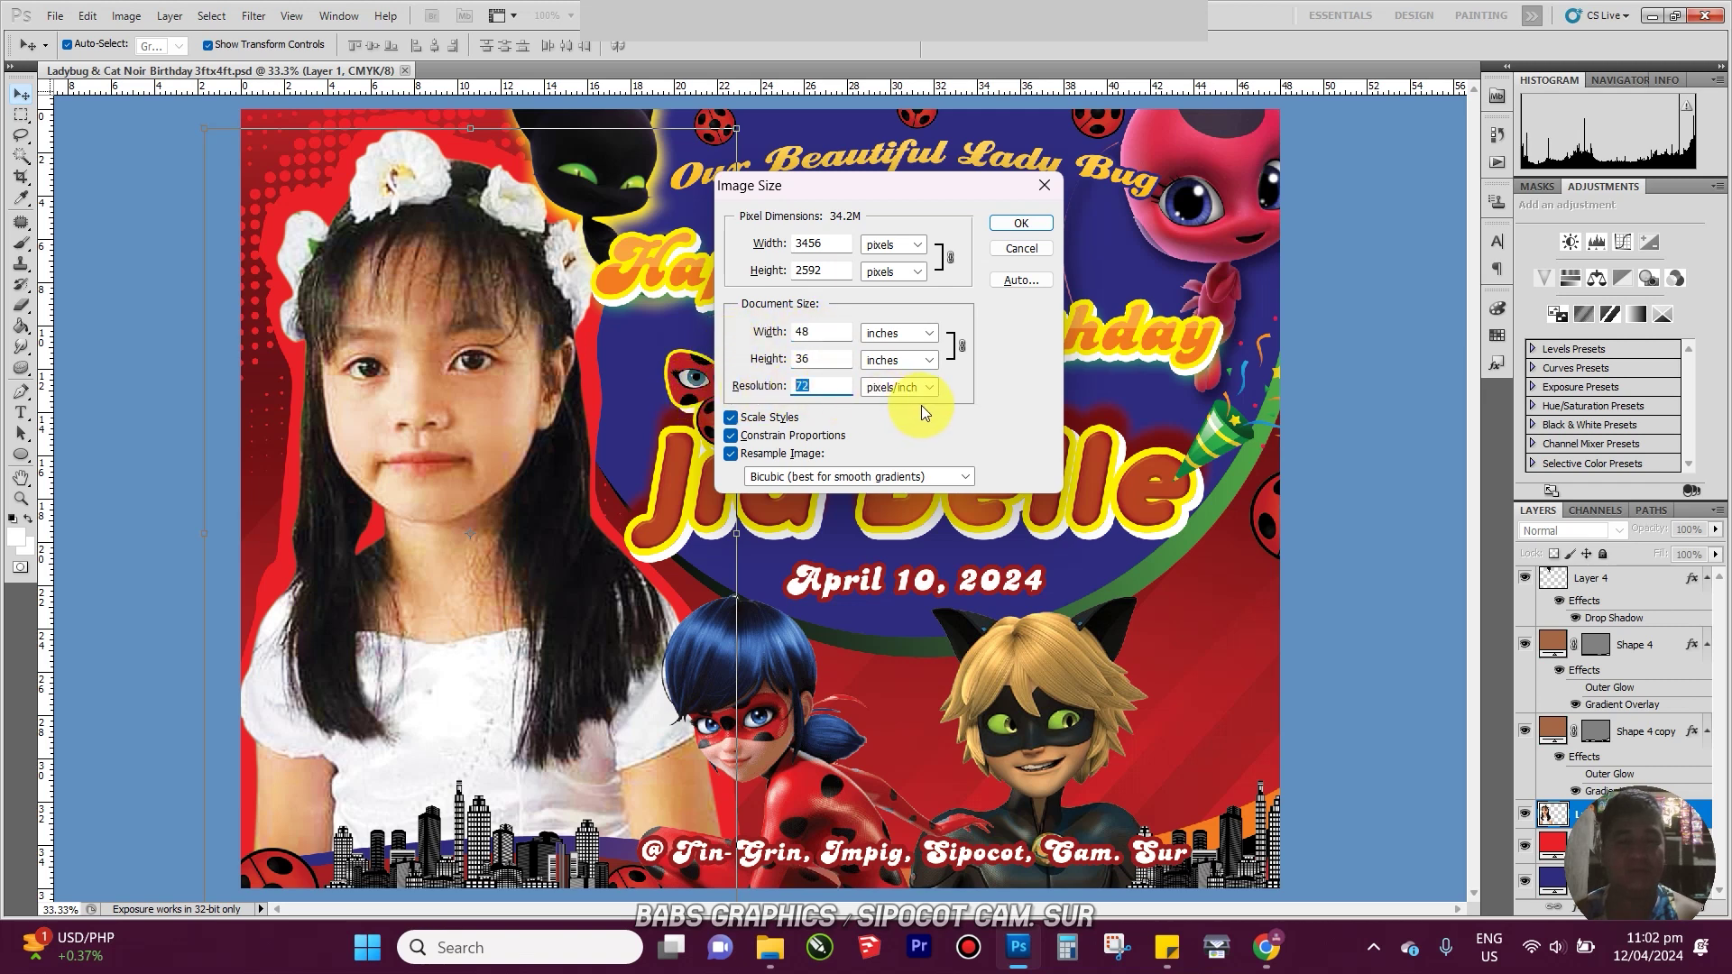
click(1019, 222)
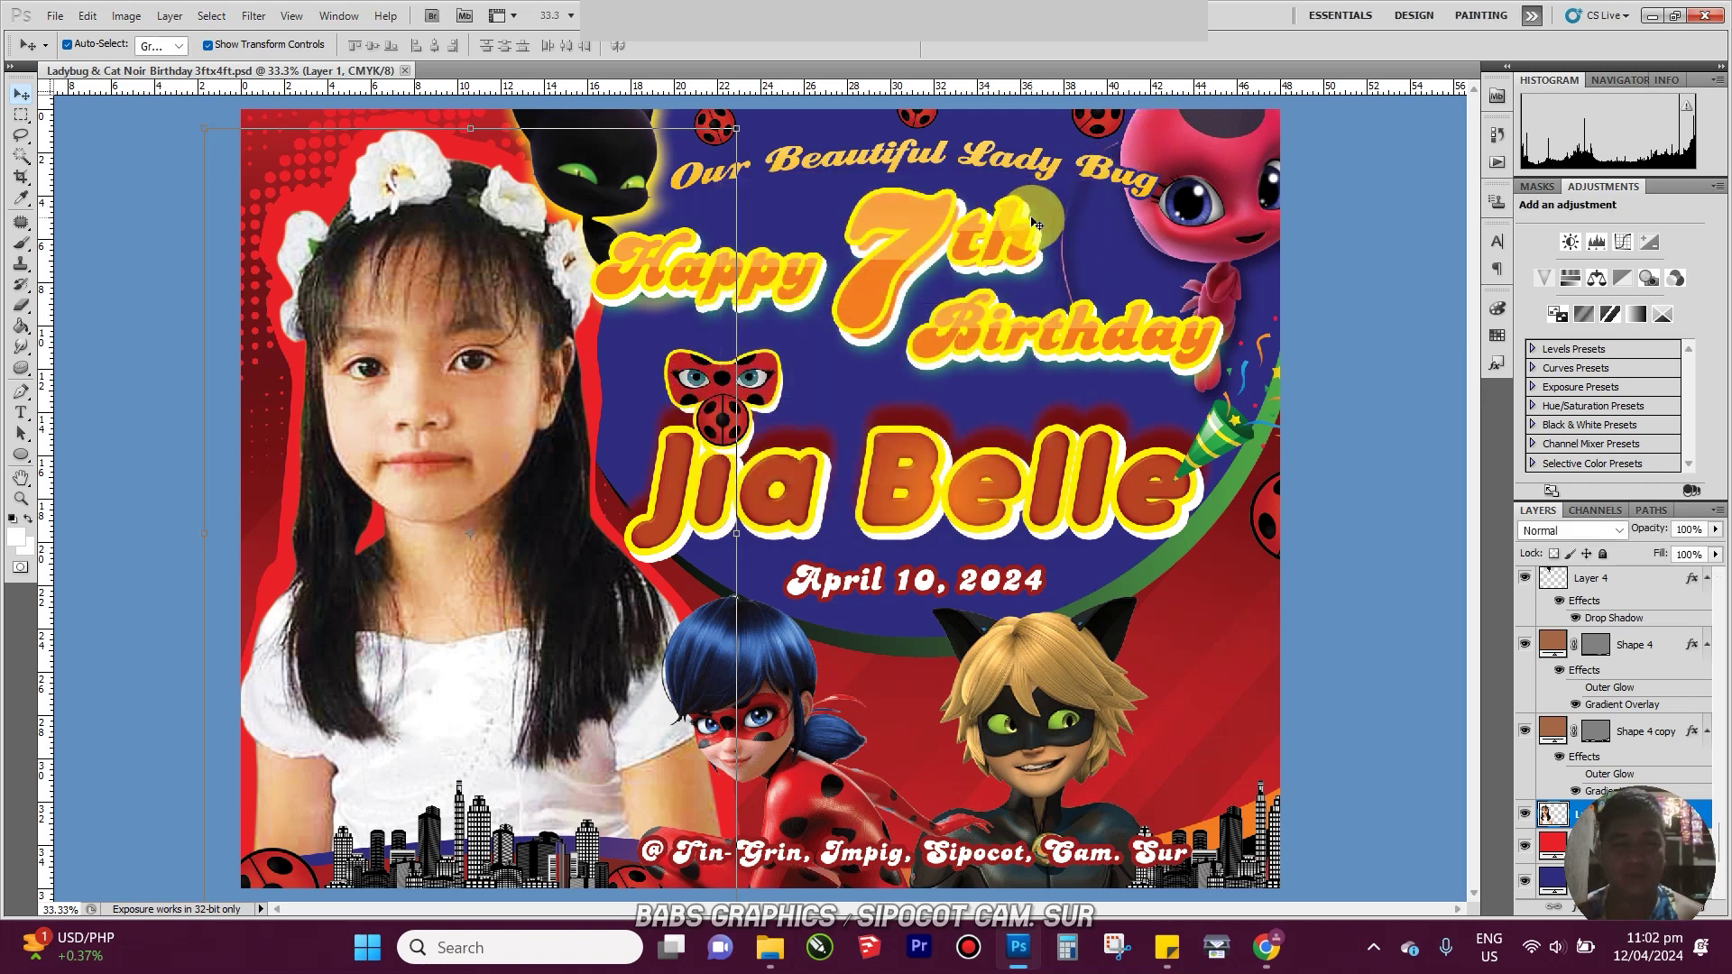
Select the Birthday and celebrant's name texts in turn, then move the girl's photo slightly lower on the banner
click(996, 320)
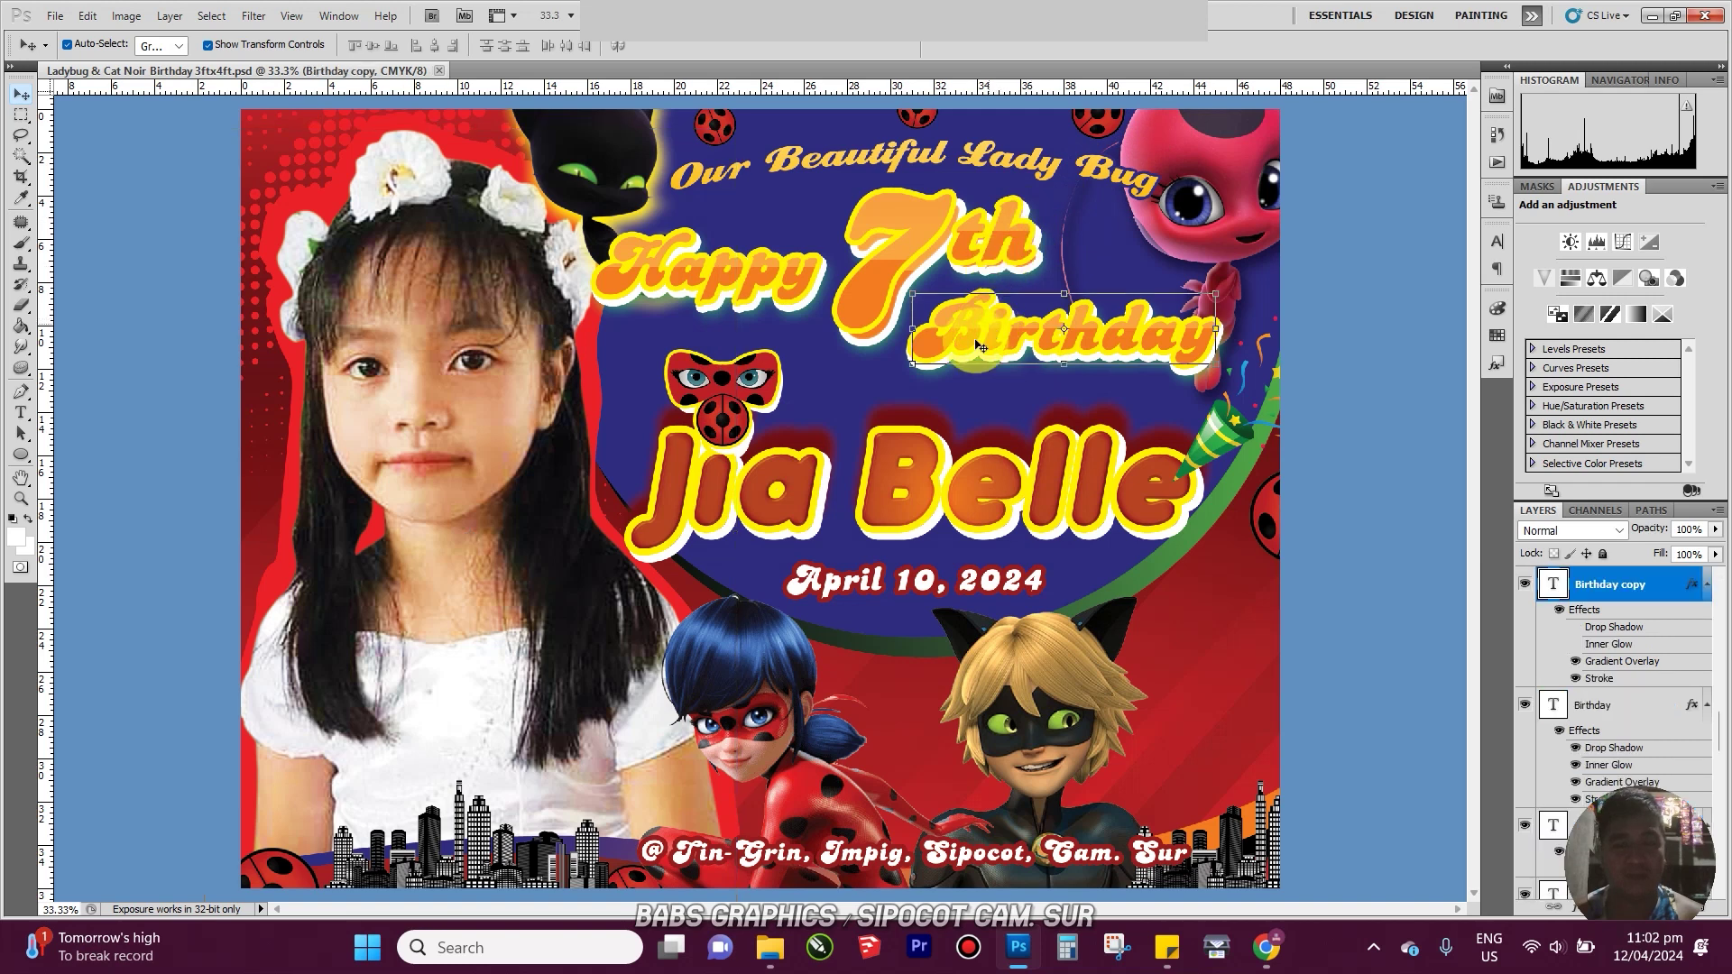
click(960, 490)
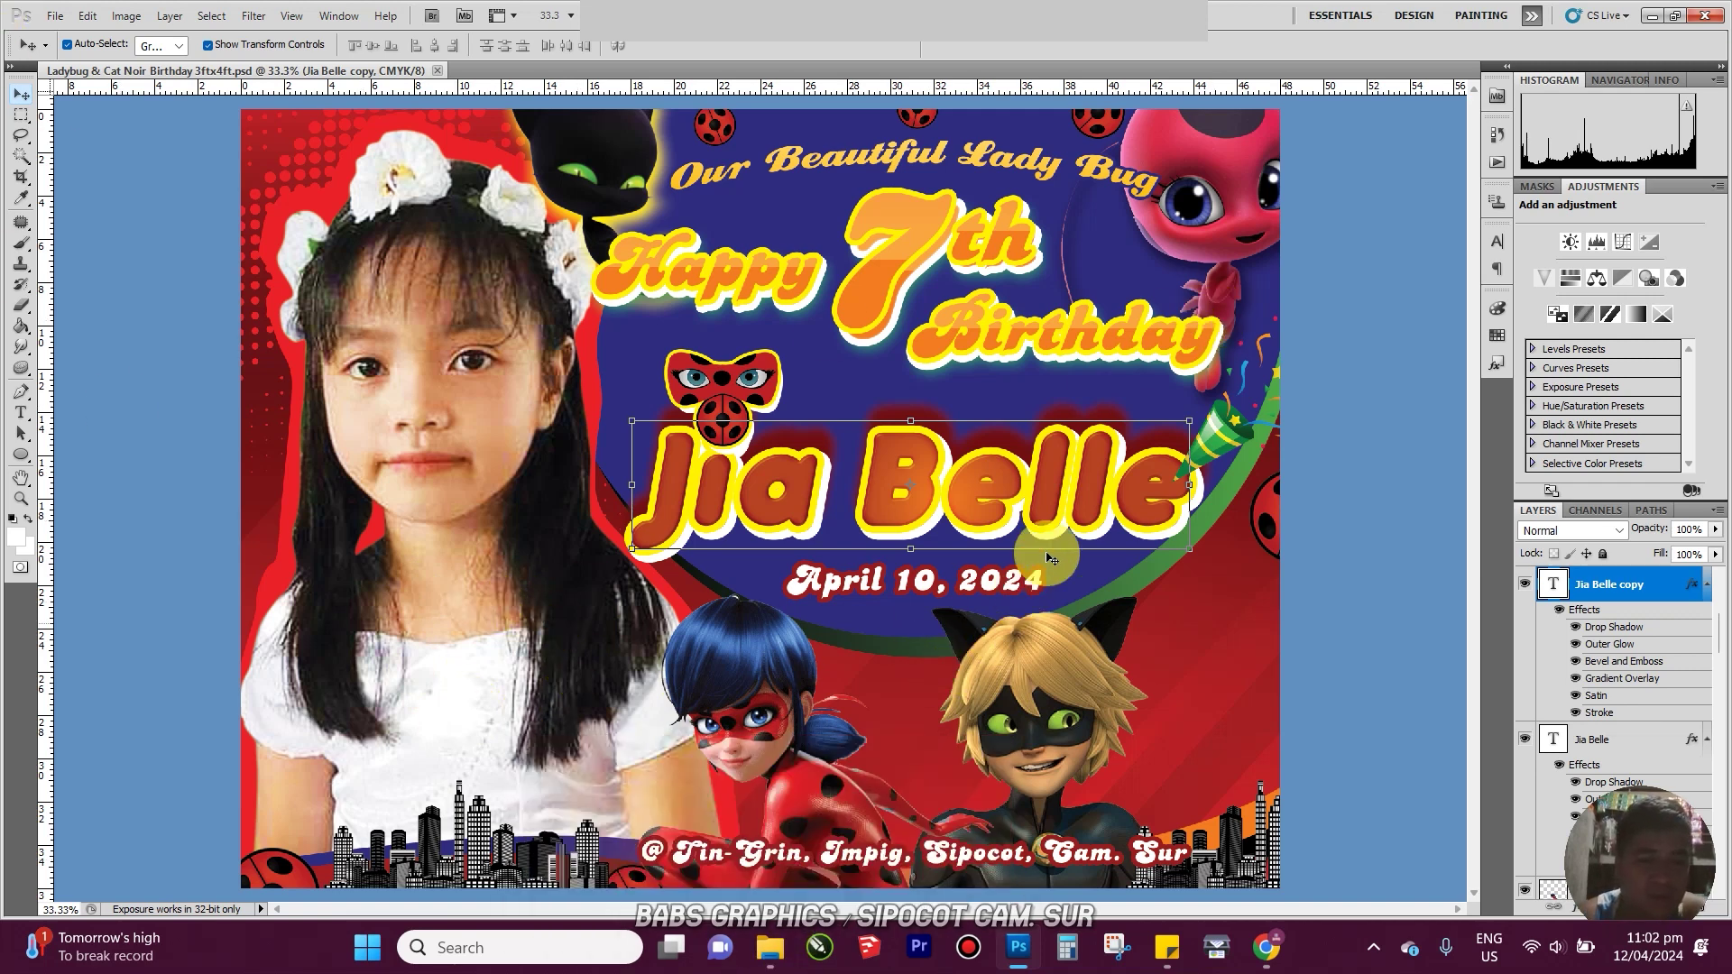
click(489, 345)
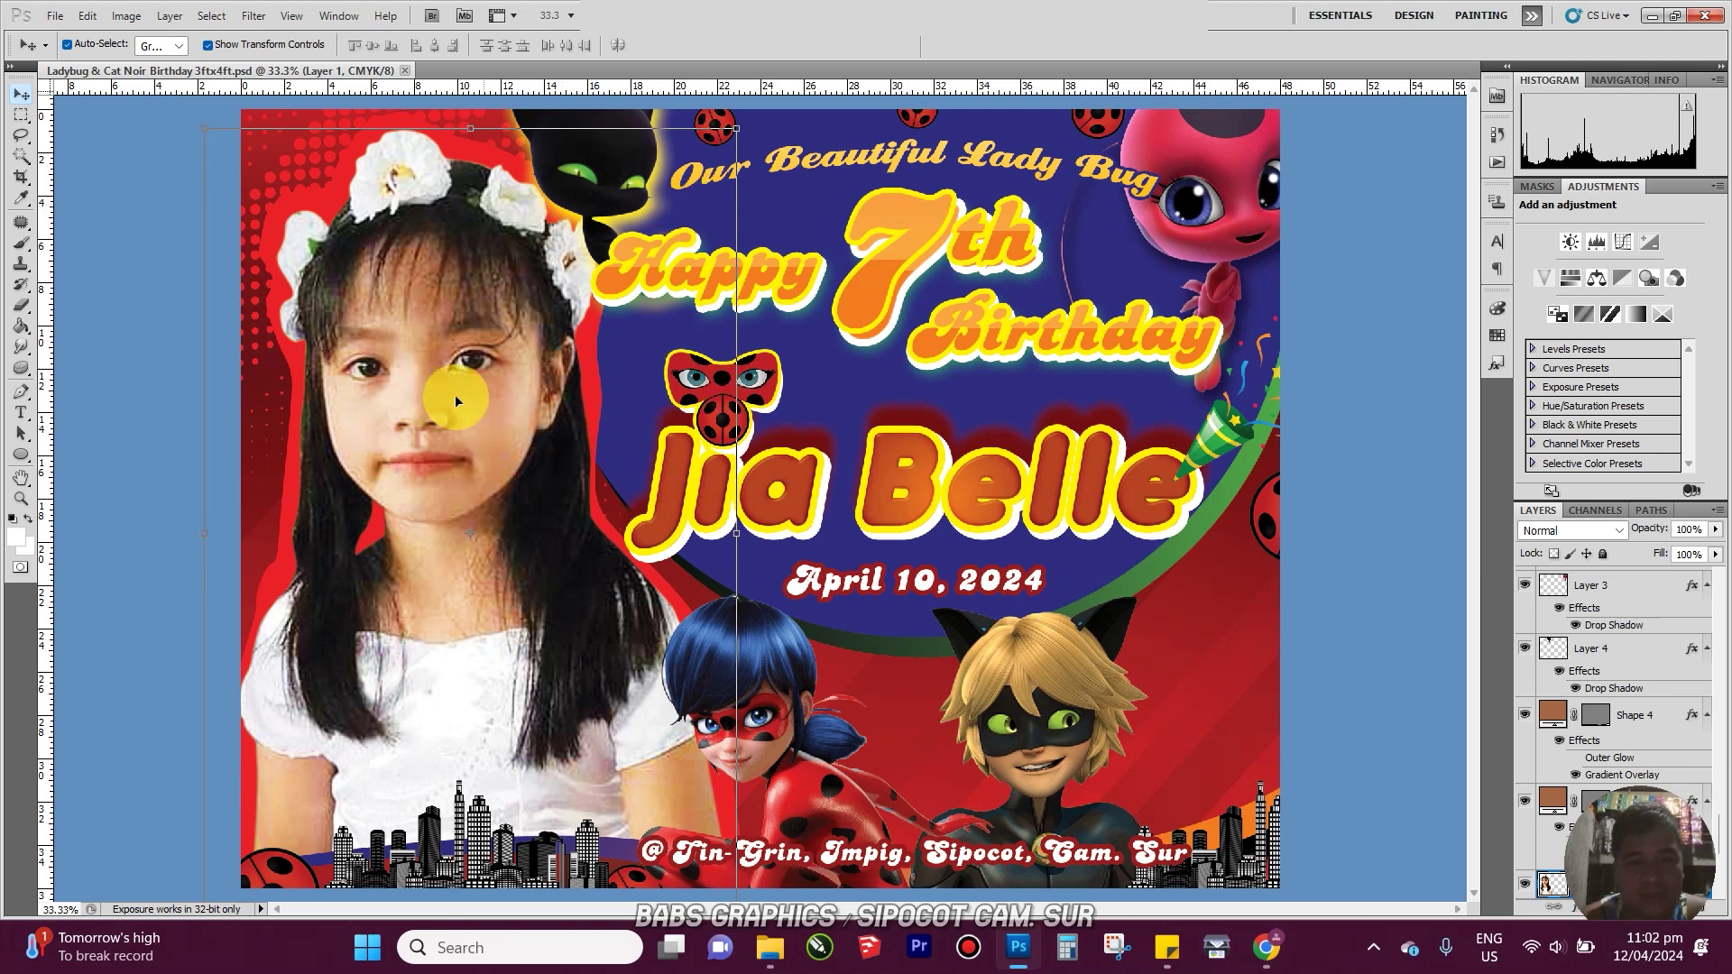
drag(568, 425, 389, 350)
Try moving the black cat character over the girl's flower crown and the pink ladybug character lower towards the party popper
drag(451, 203, 535, 210)
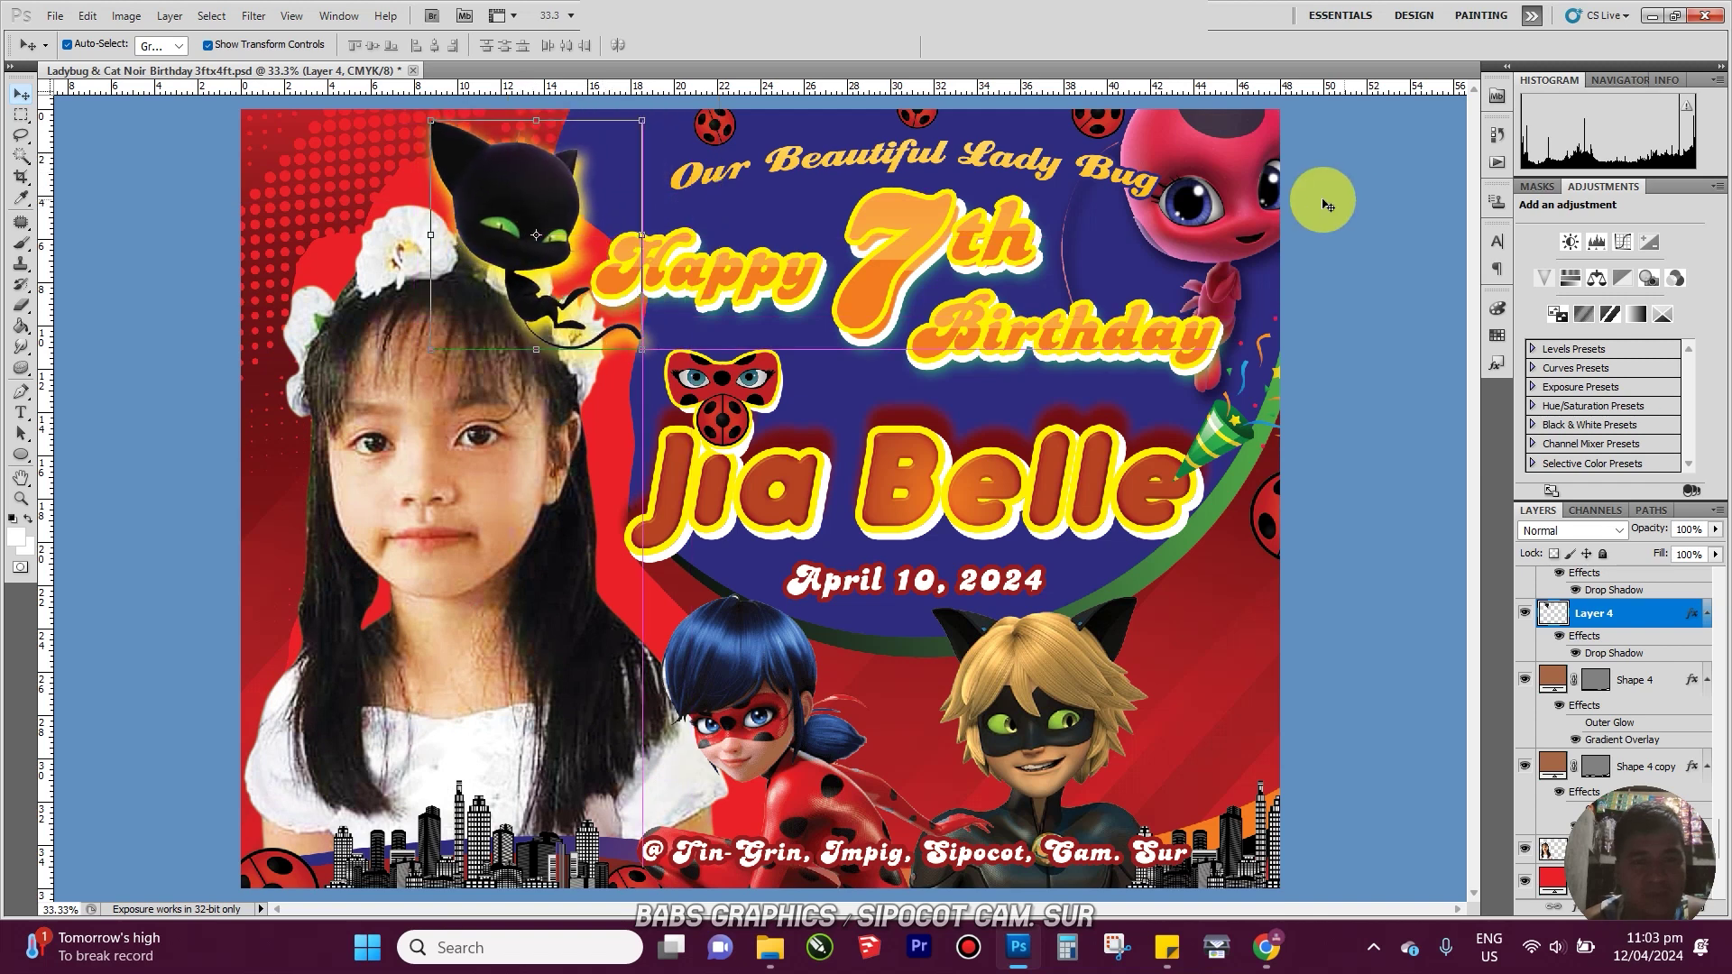
drag(1231, 180, 1261, 240)
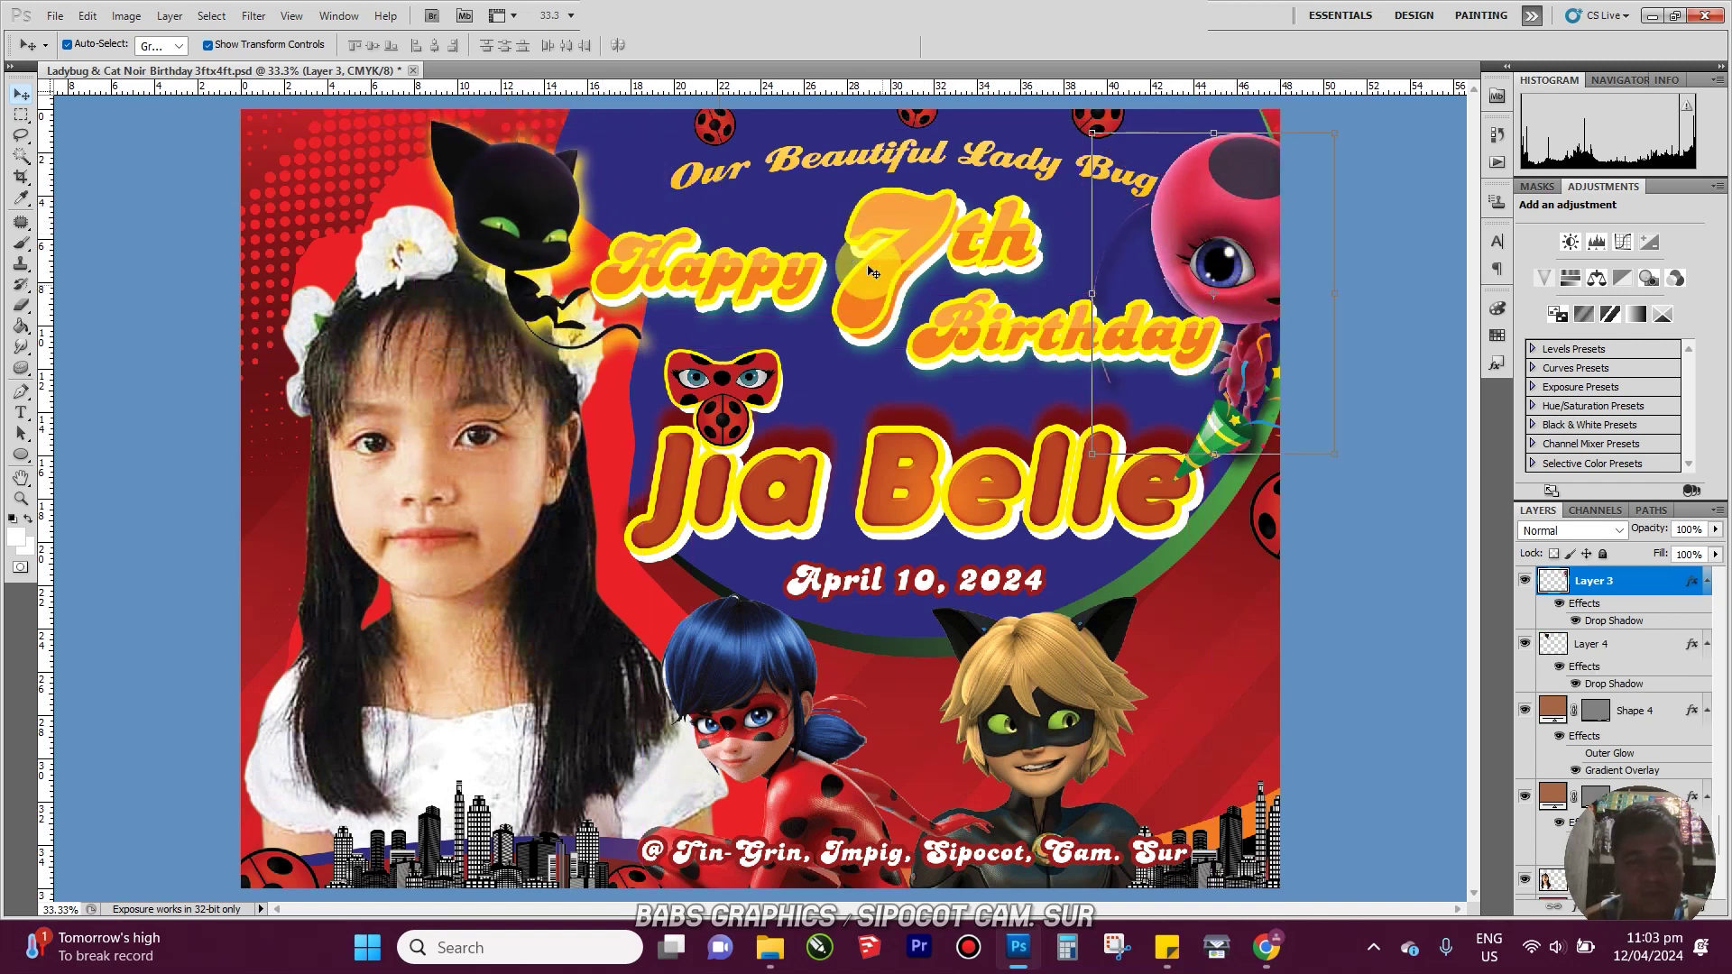
click(536, 207)
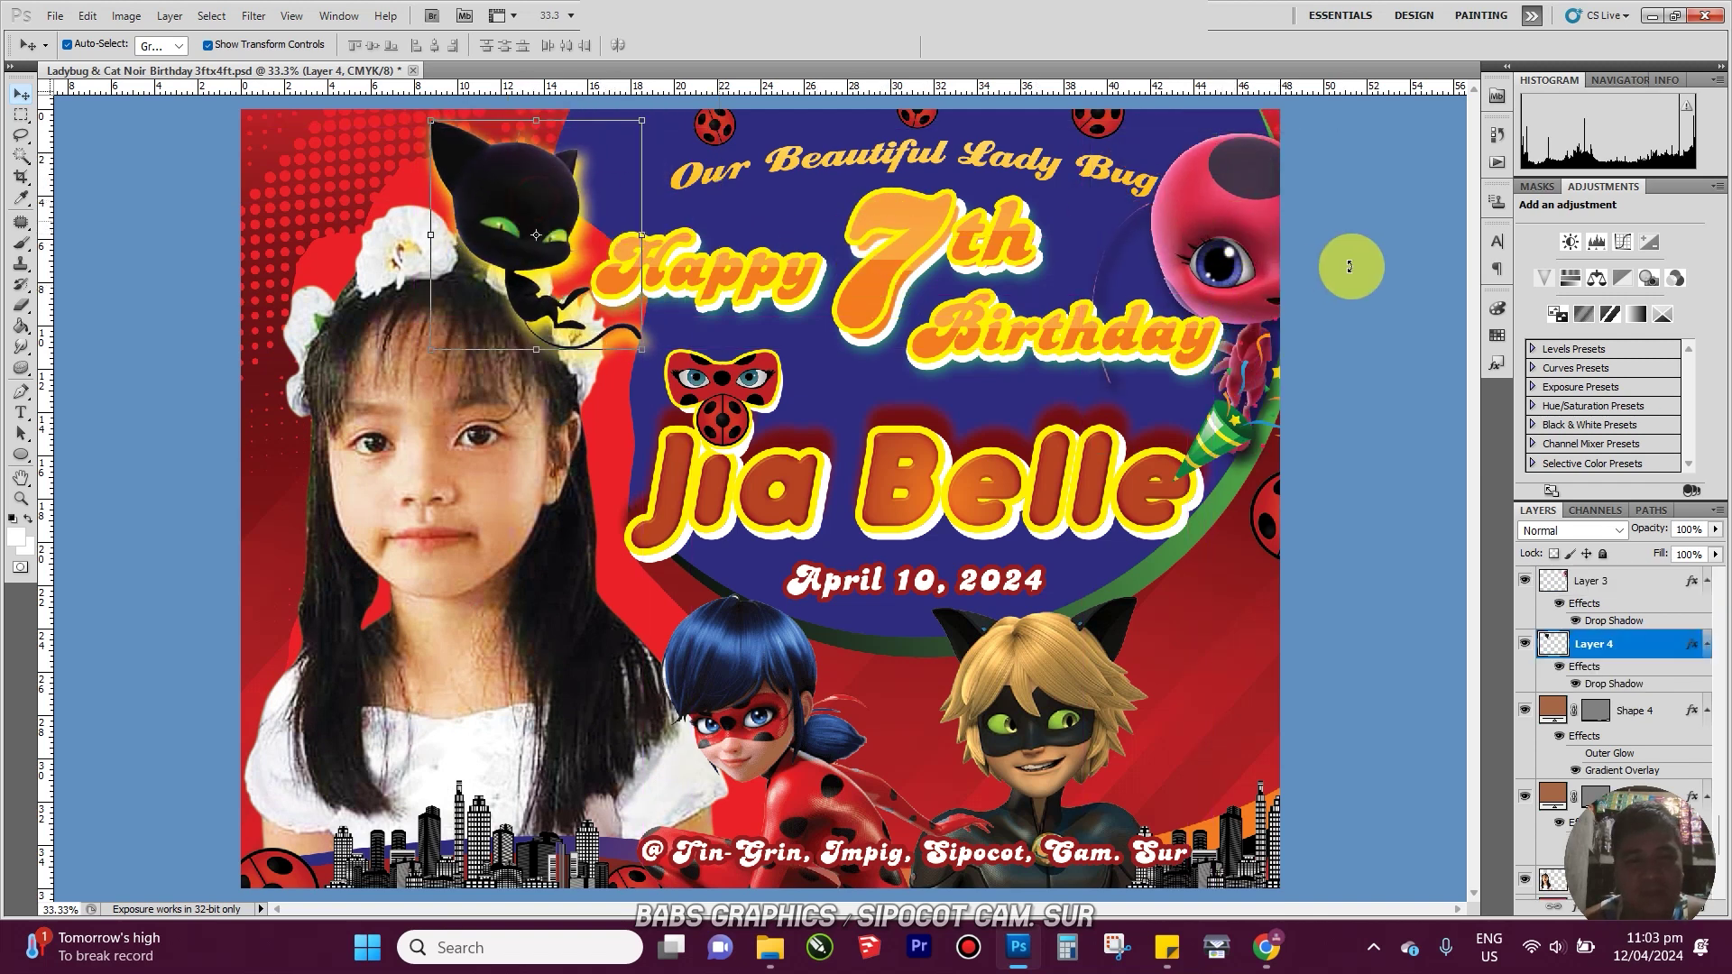
click(1252, 233)
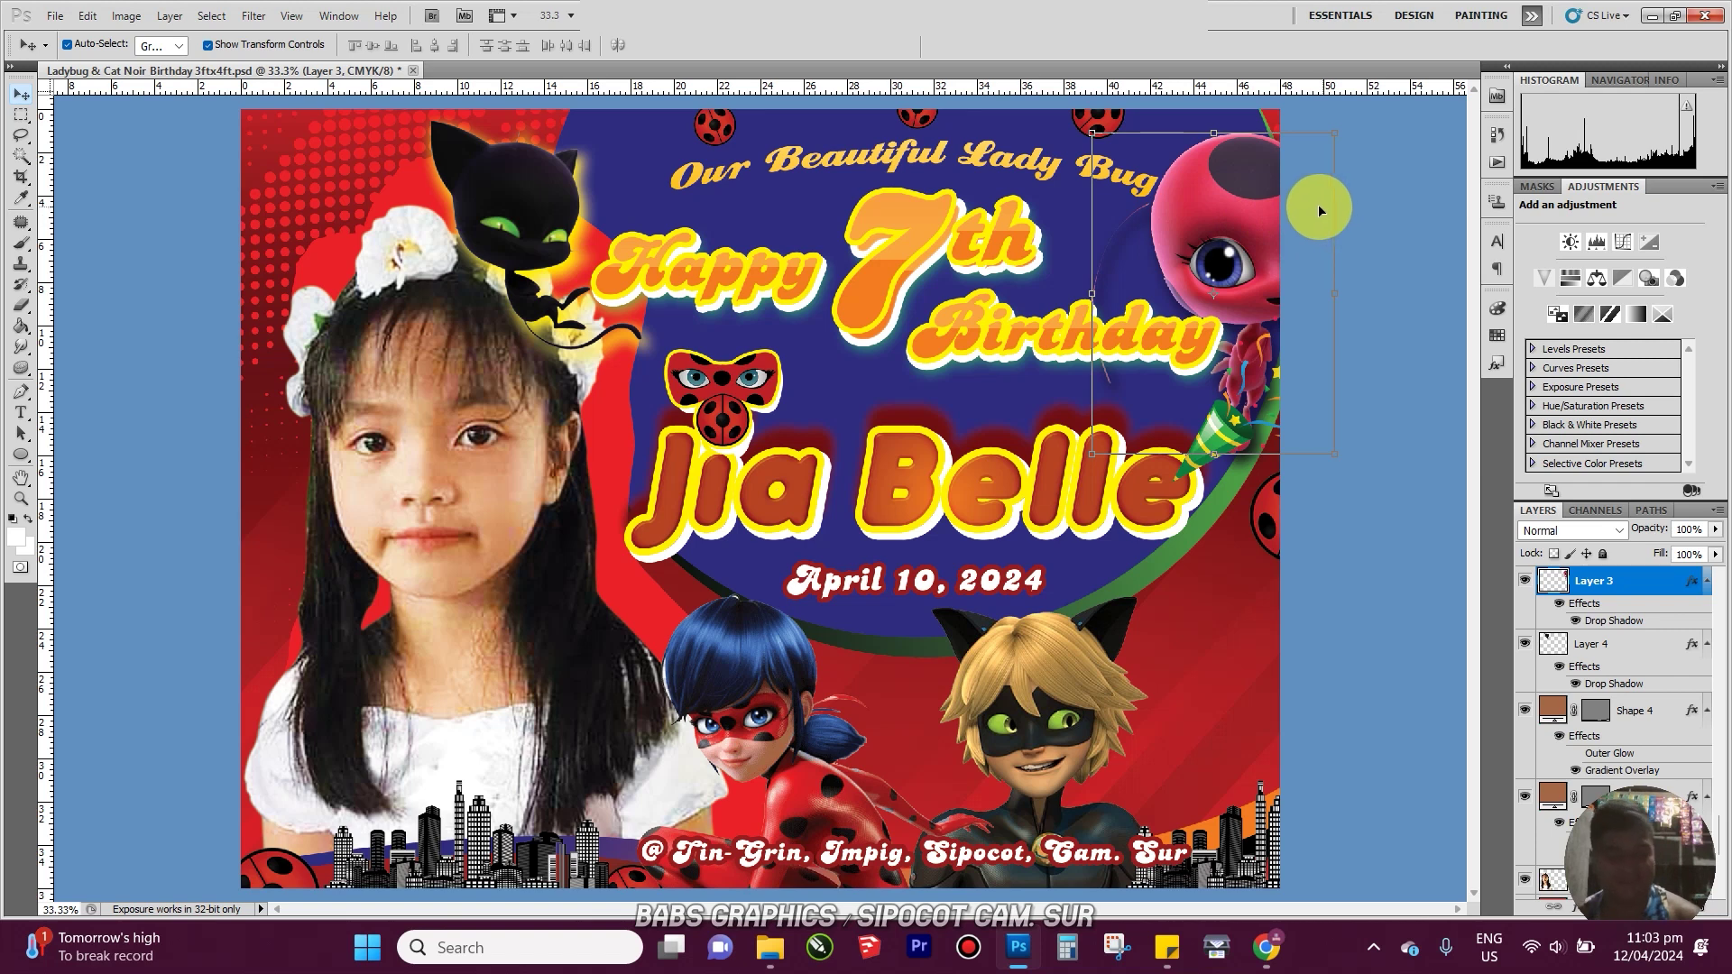
Undo the moves of the black cat and pink ladybug characters, keeping the girl's photo in its new position
key(ctrl+alt+z)
key(ctrl+alt+z)
key(ctrl+alt+z)
key(ctrl+alt+z)
key(ctrl+alt+z)
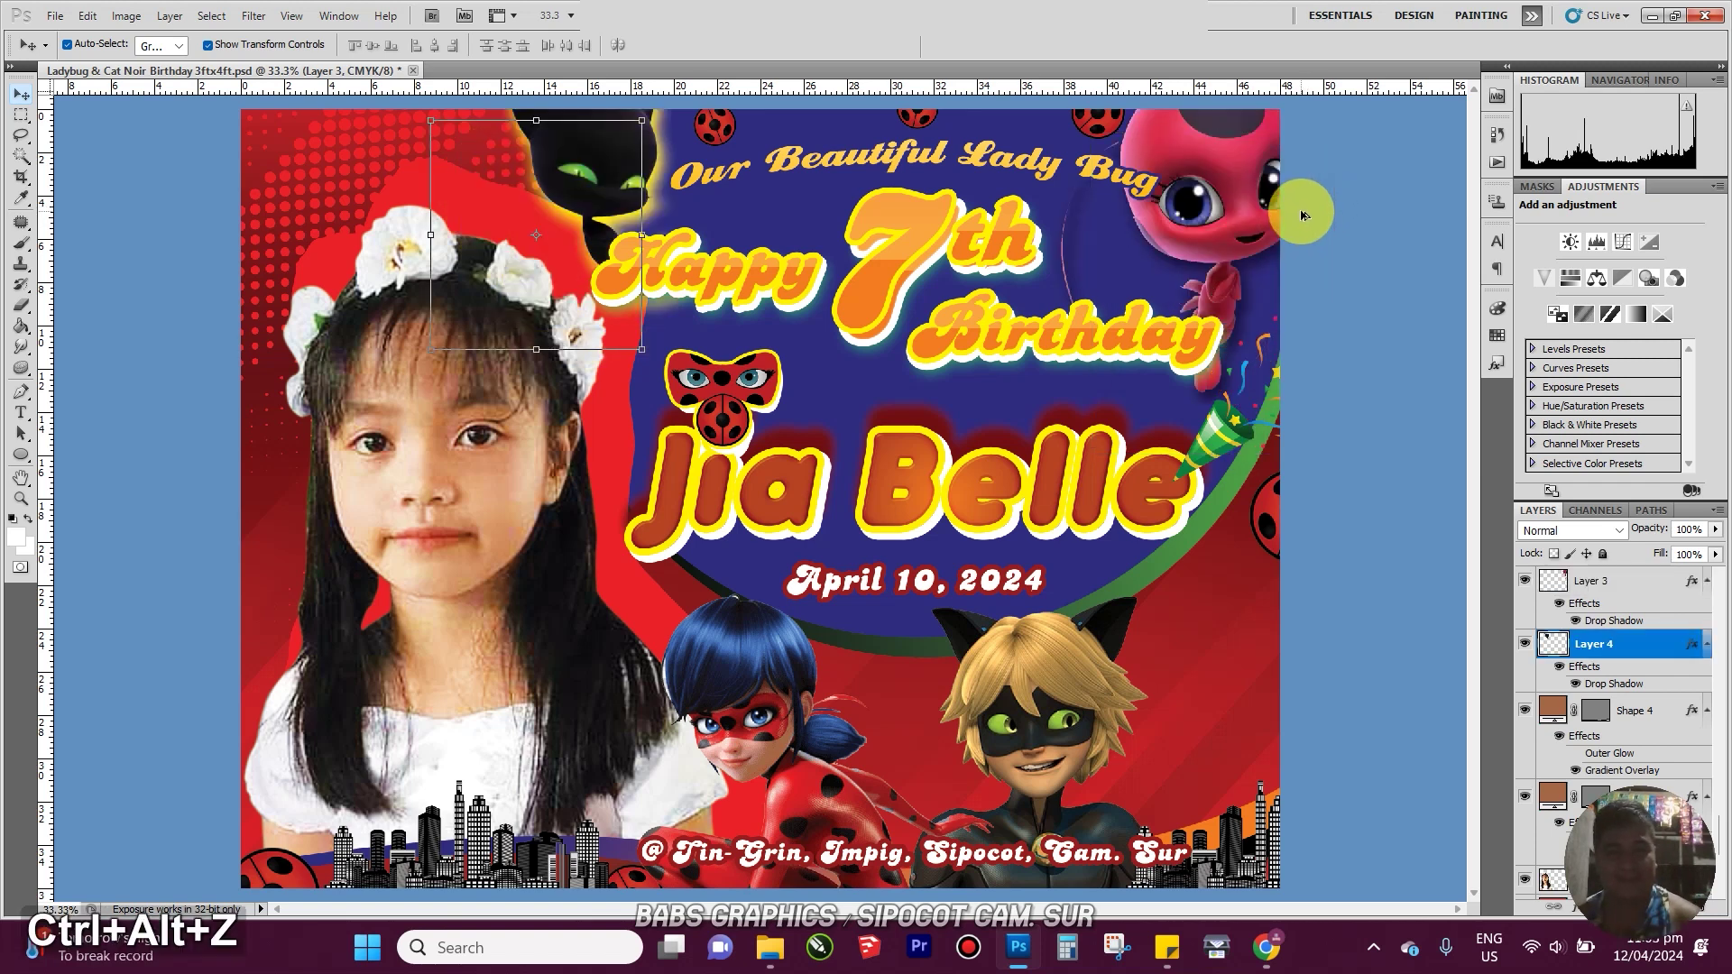
Examine the font applied to the large number 7 in the birthday greeting without changing it
click(903, 232)
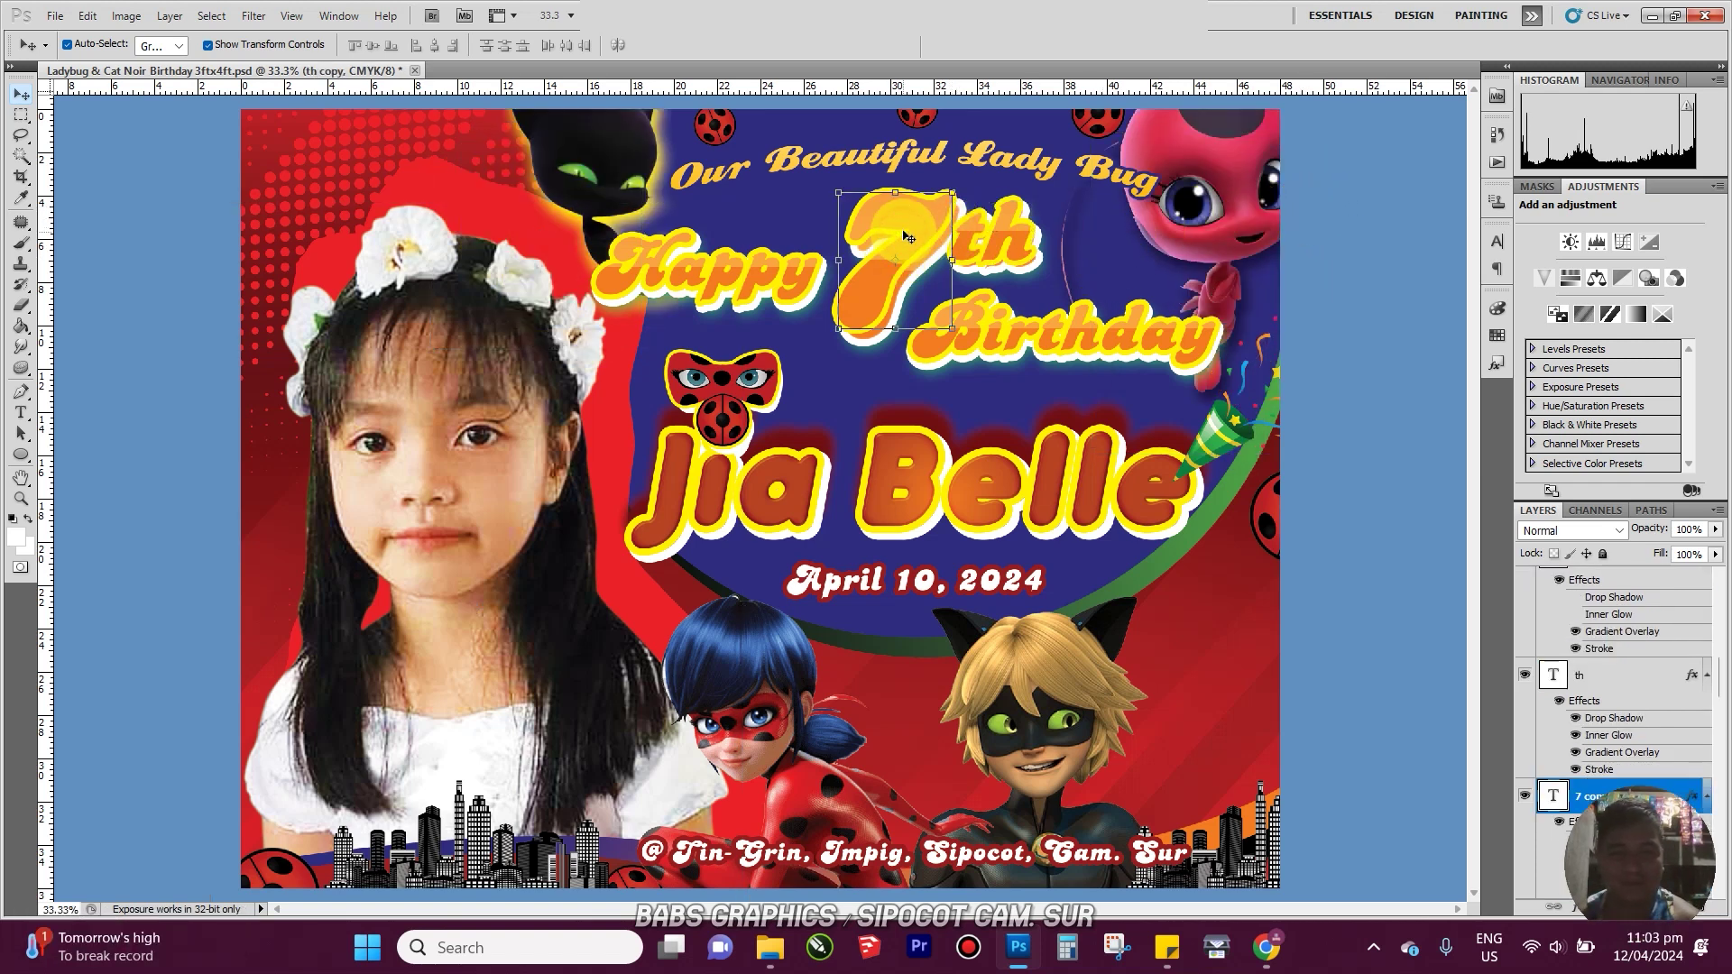
key(t)
click(923, 226)
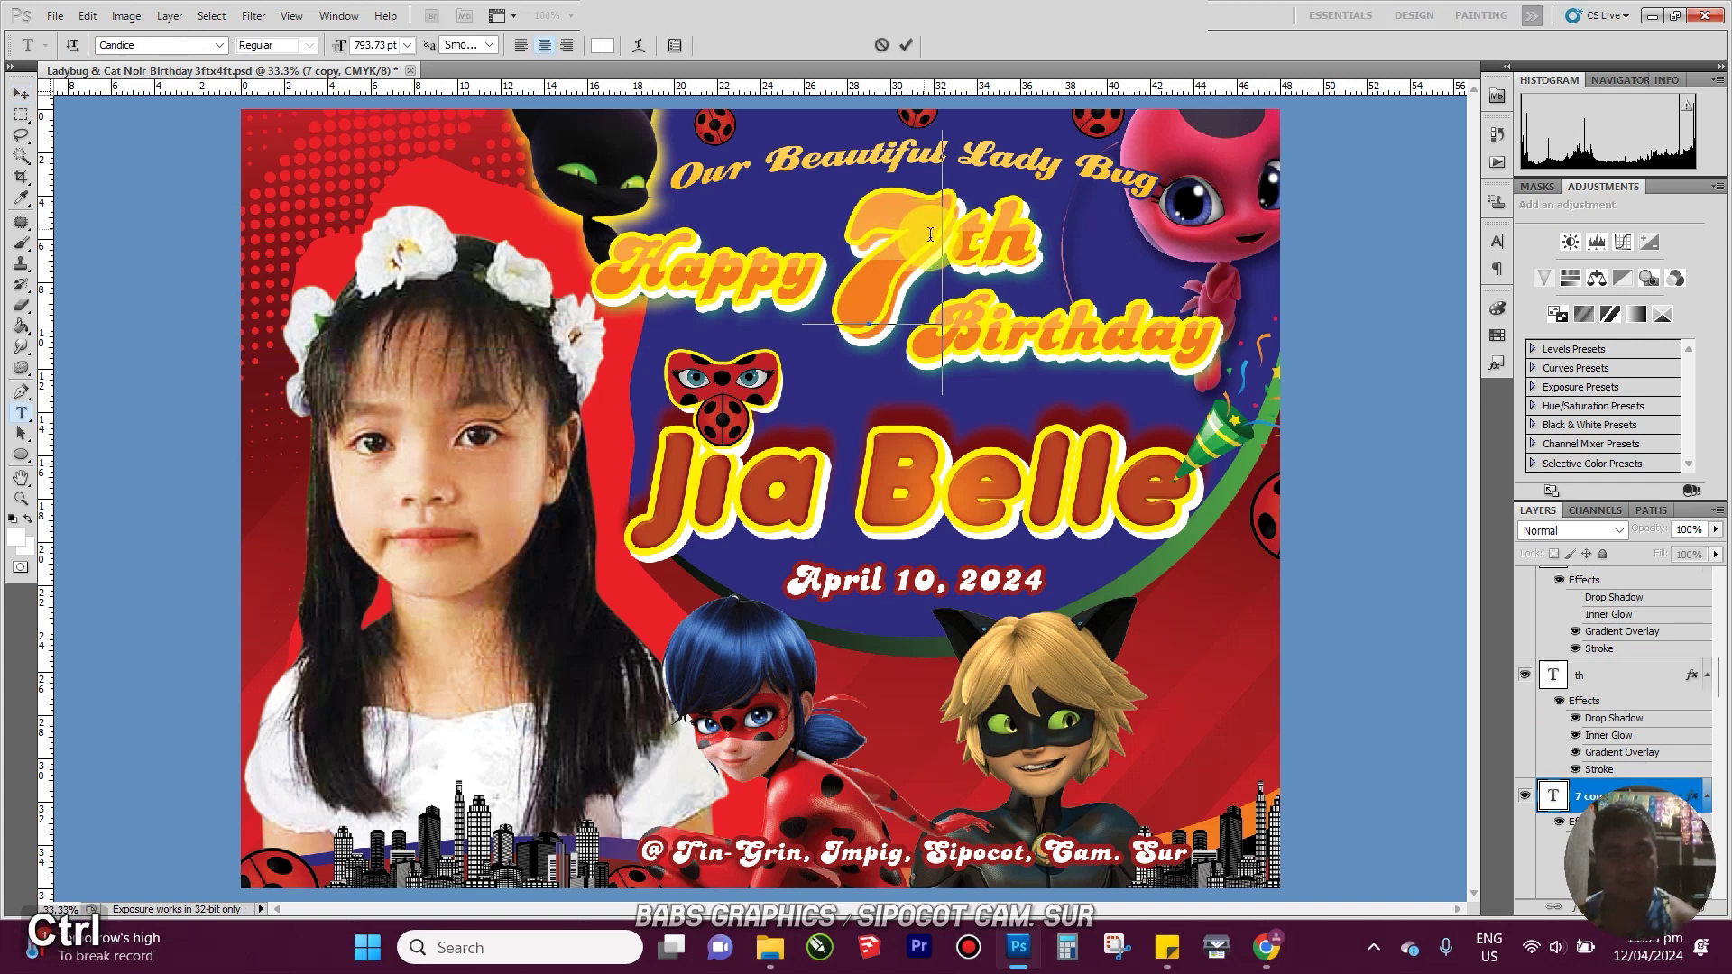
key(ctrl+a)
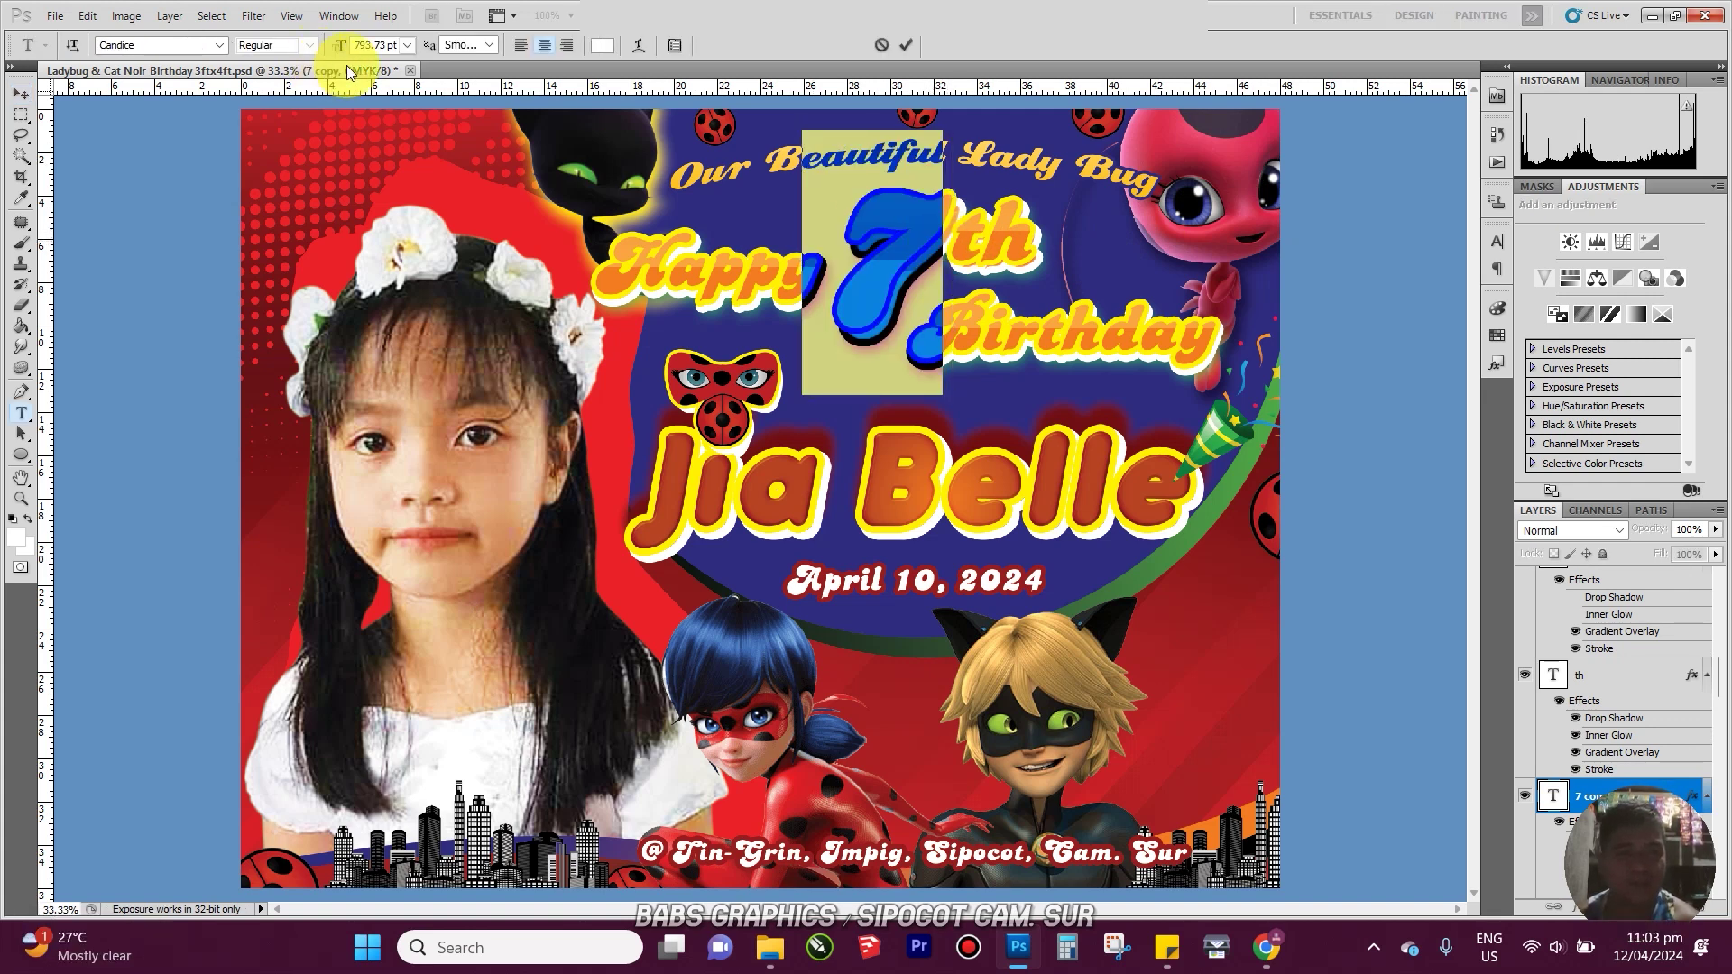
click(221, 45)
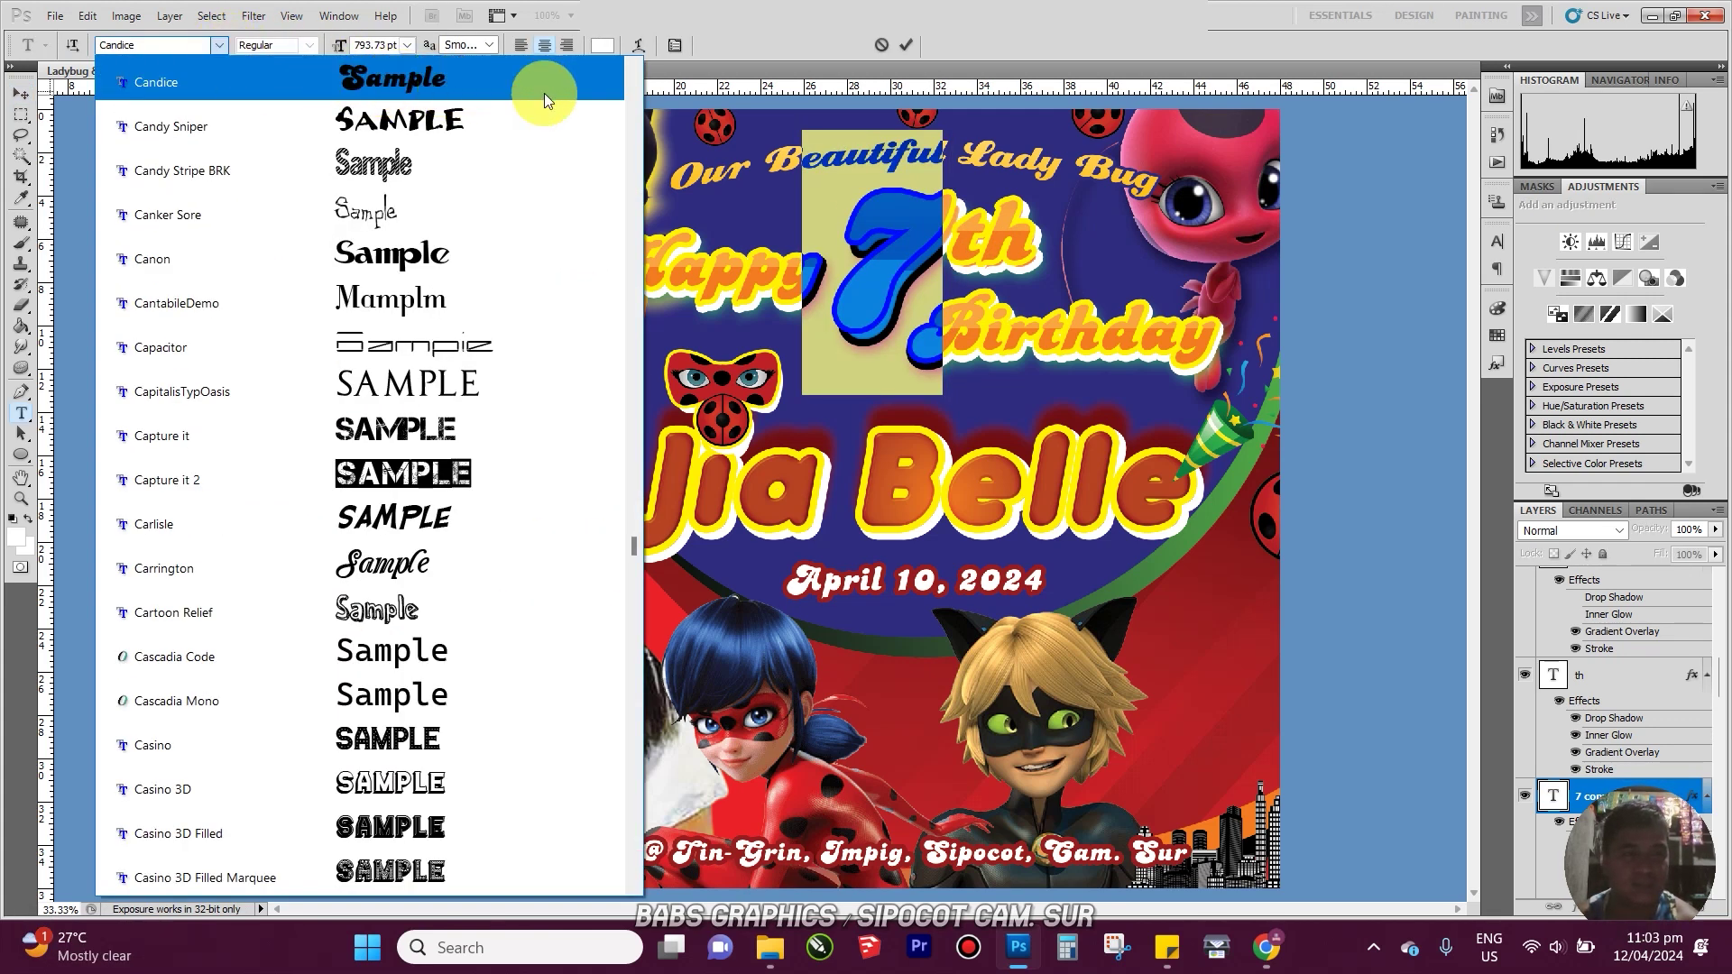
click(1228, 51)
click(25, 95)
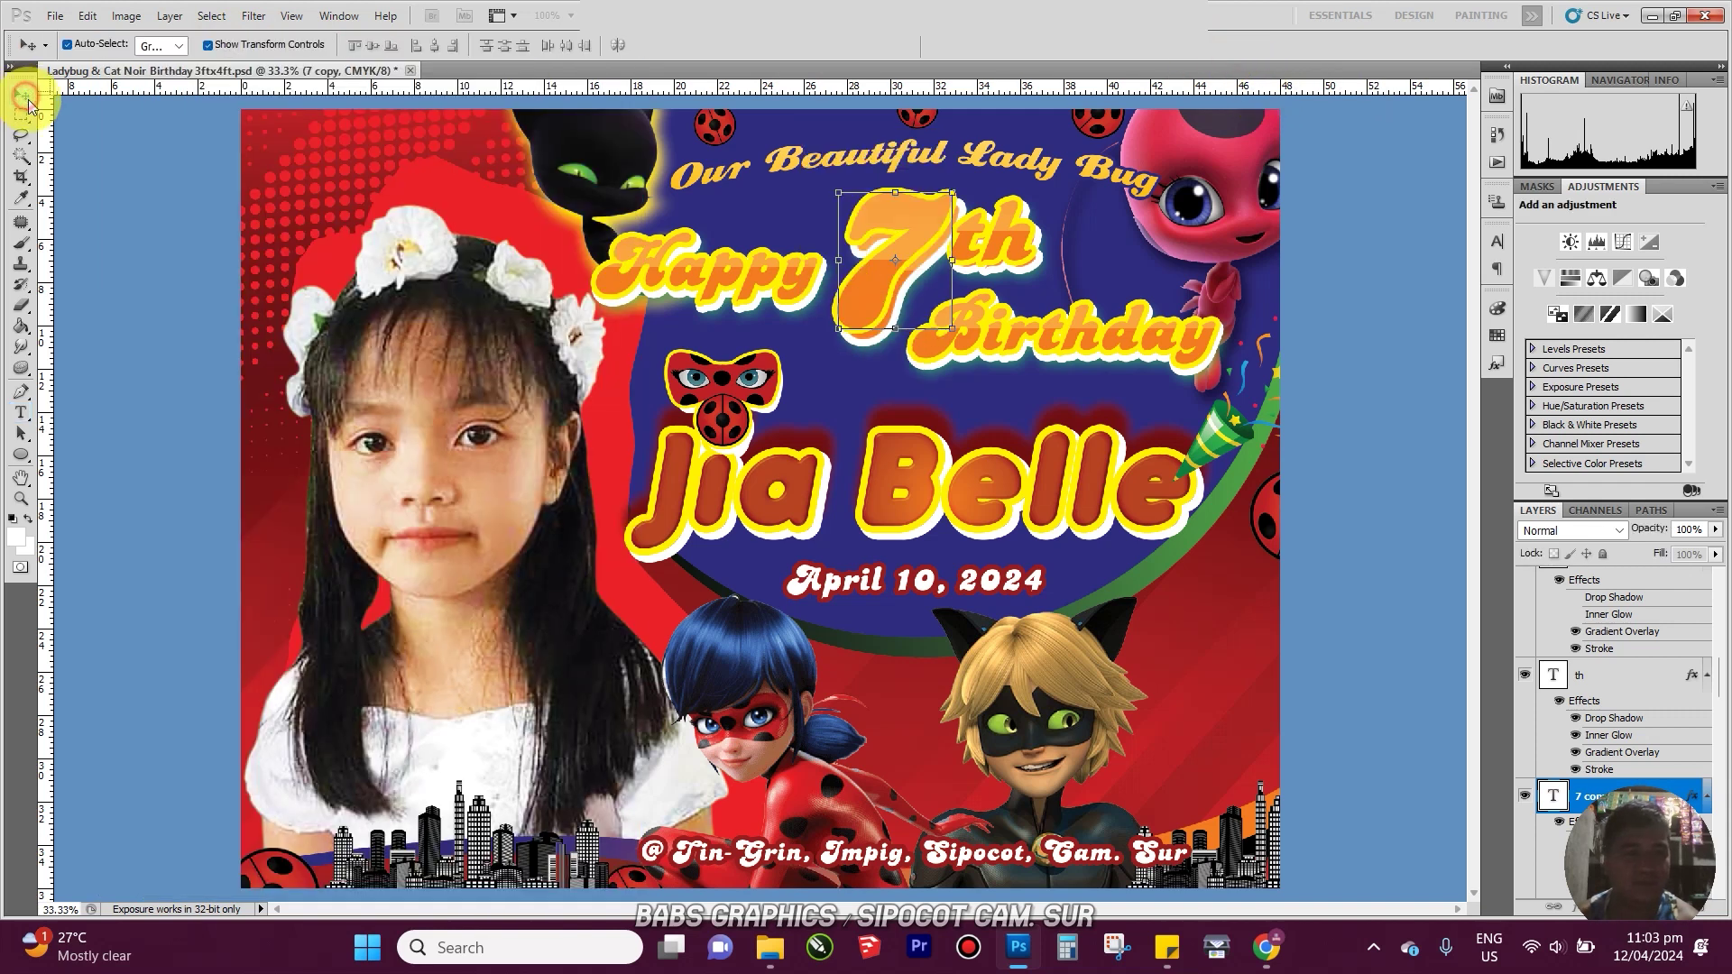
Examine the celebrant's name, the Cat Noir artwork, the venue line and the date by selecting each in turn
click(992, 489)
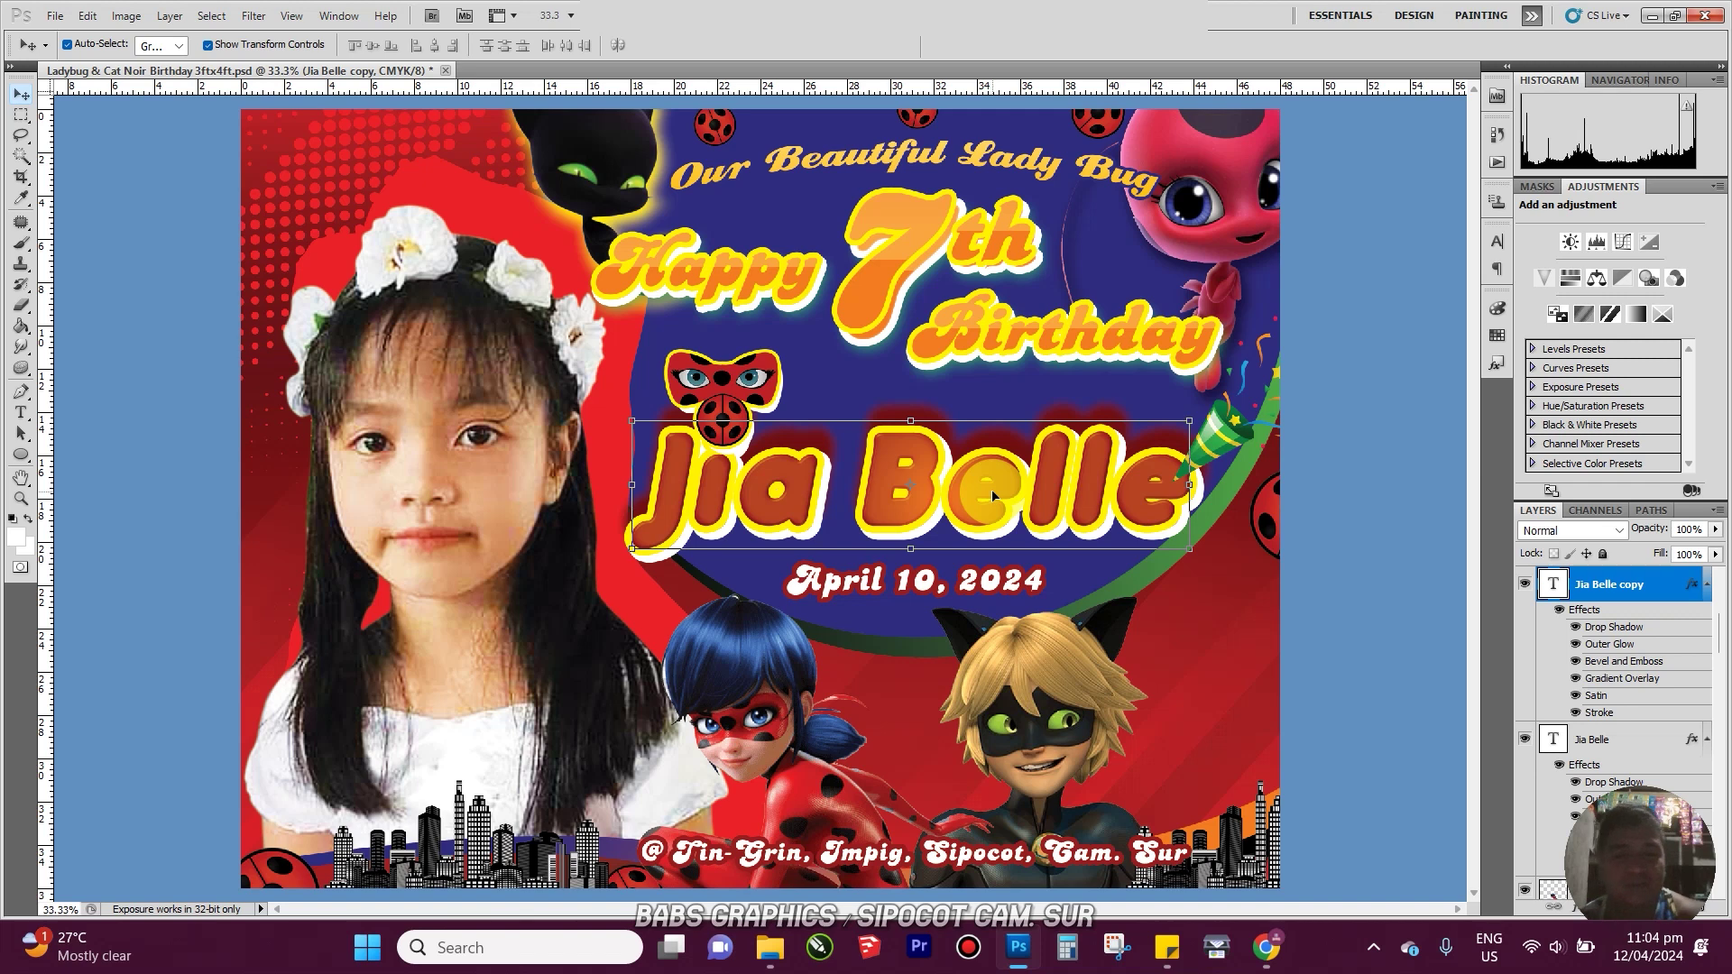
click(1037, 699)
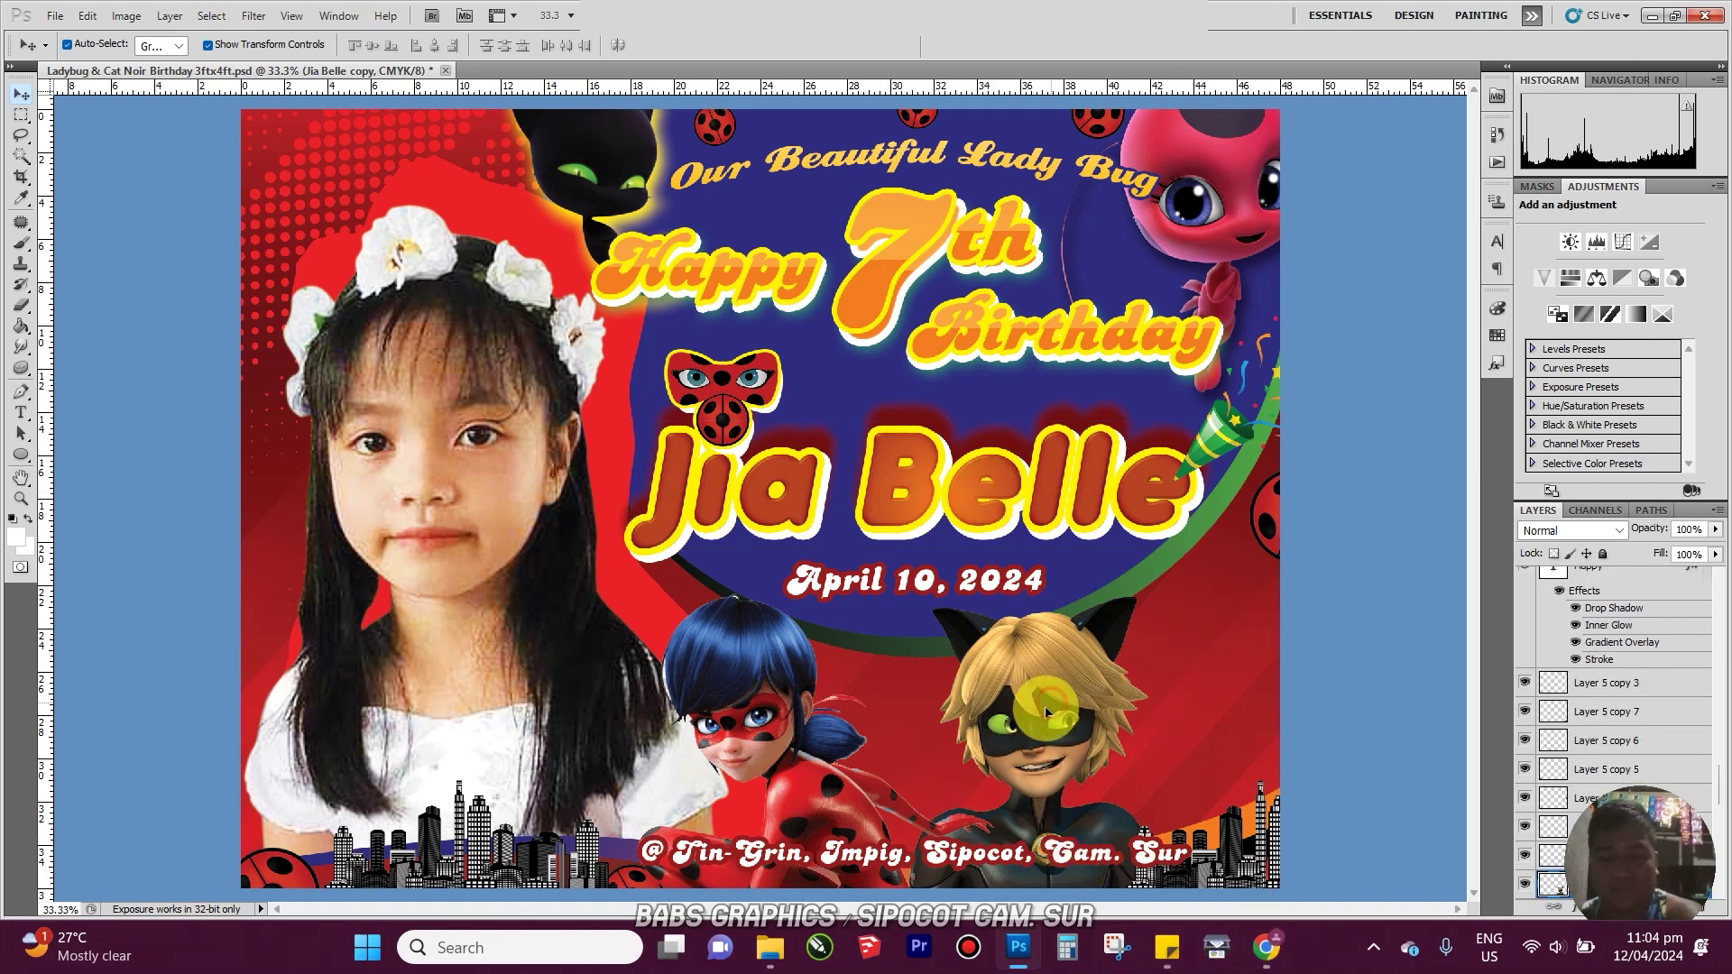
click(945, 866)
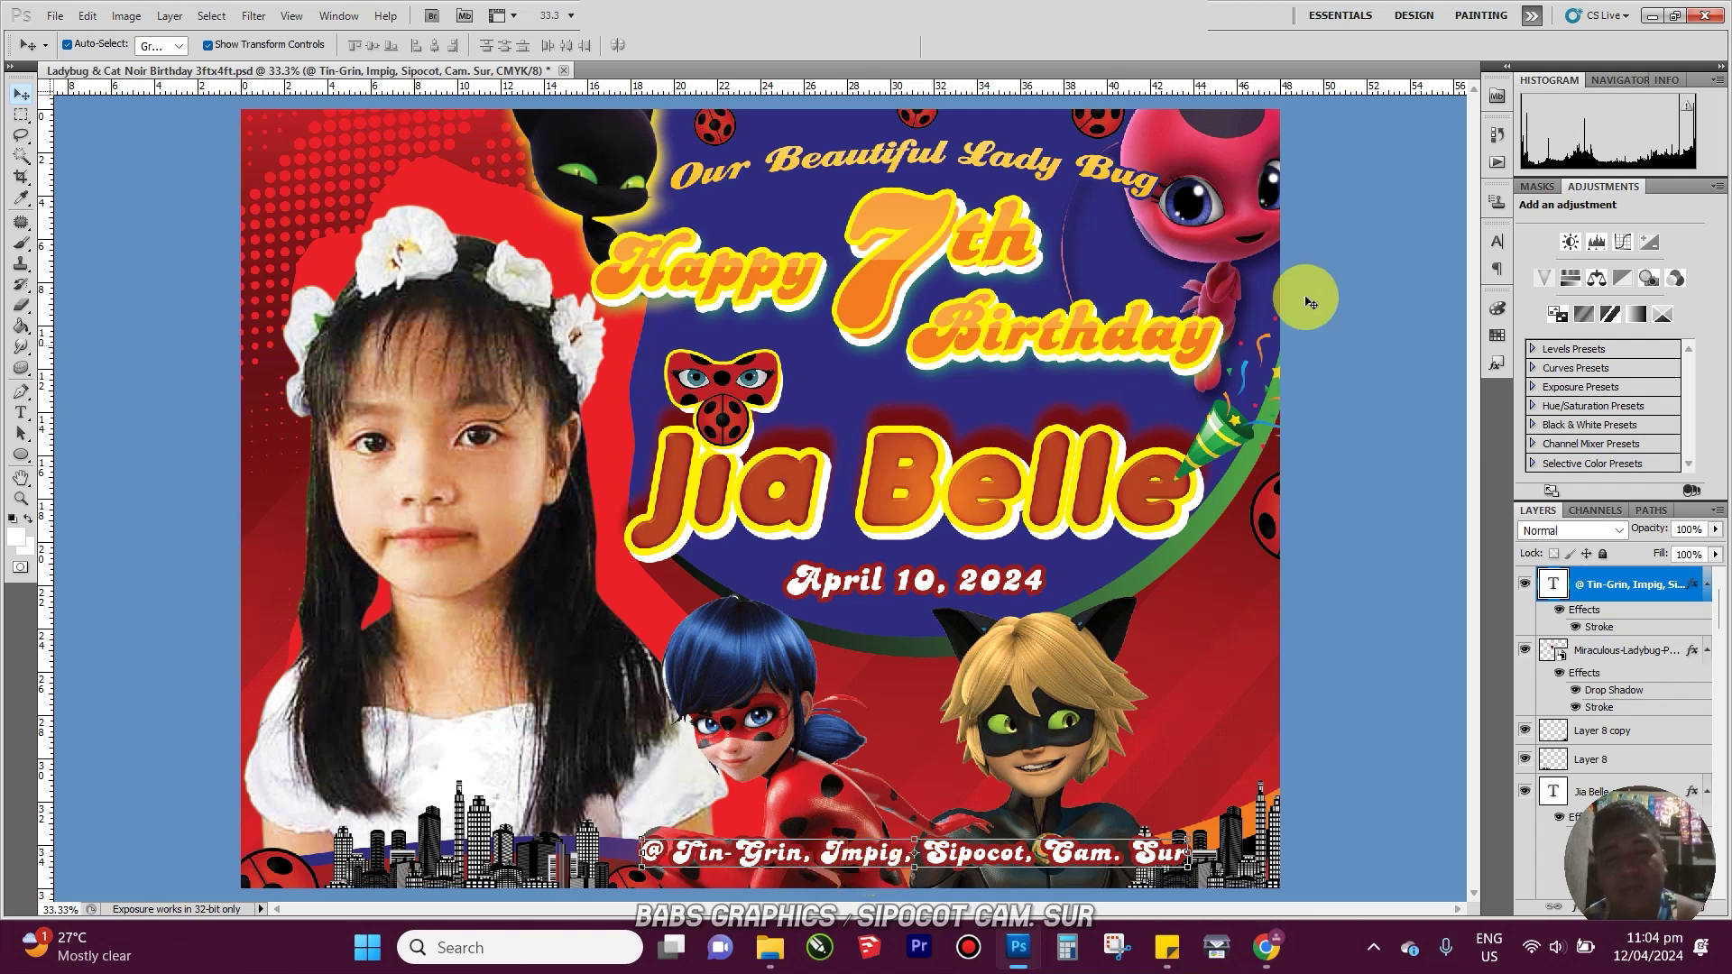
click(1013, 465)
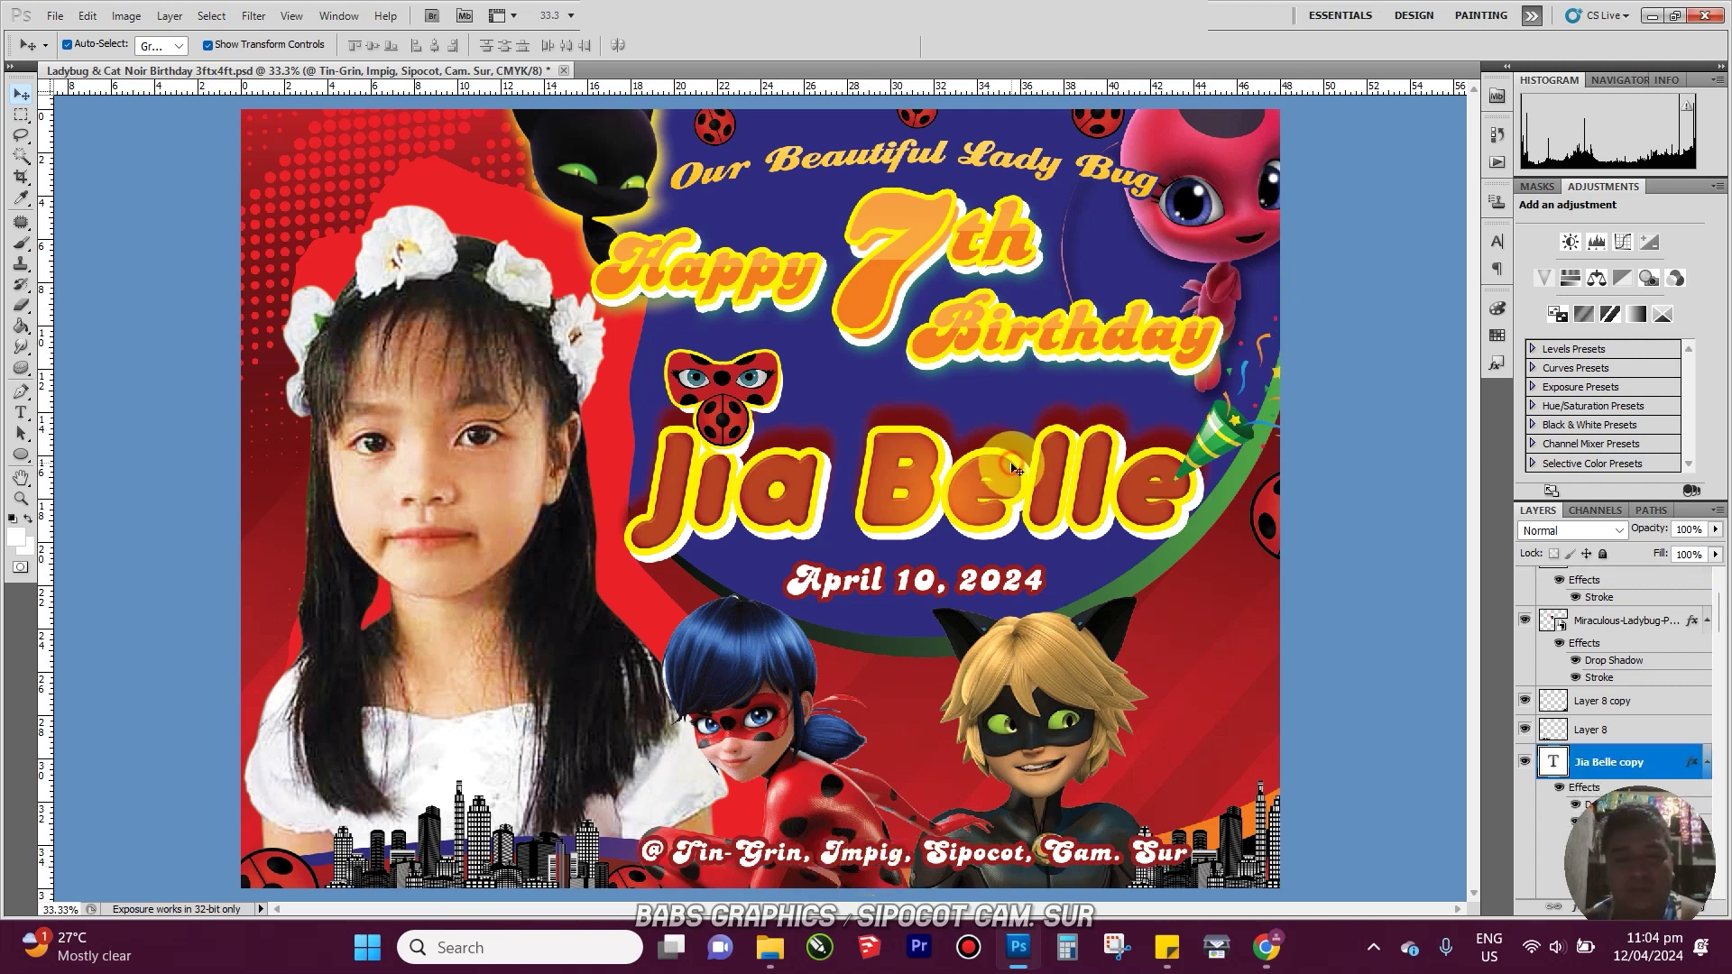
click(1026, 584)
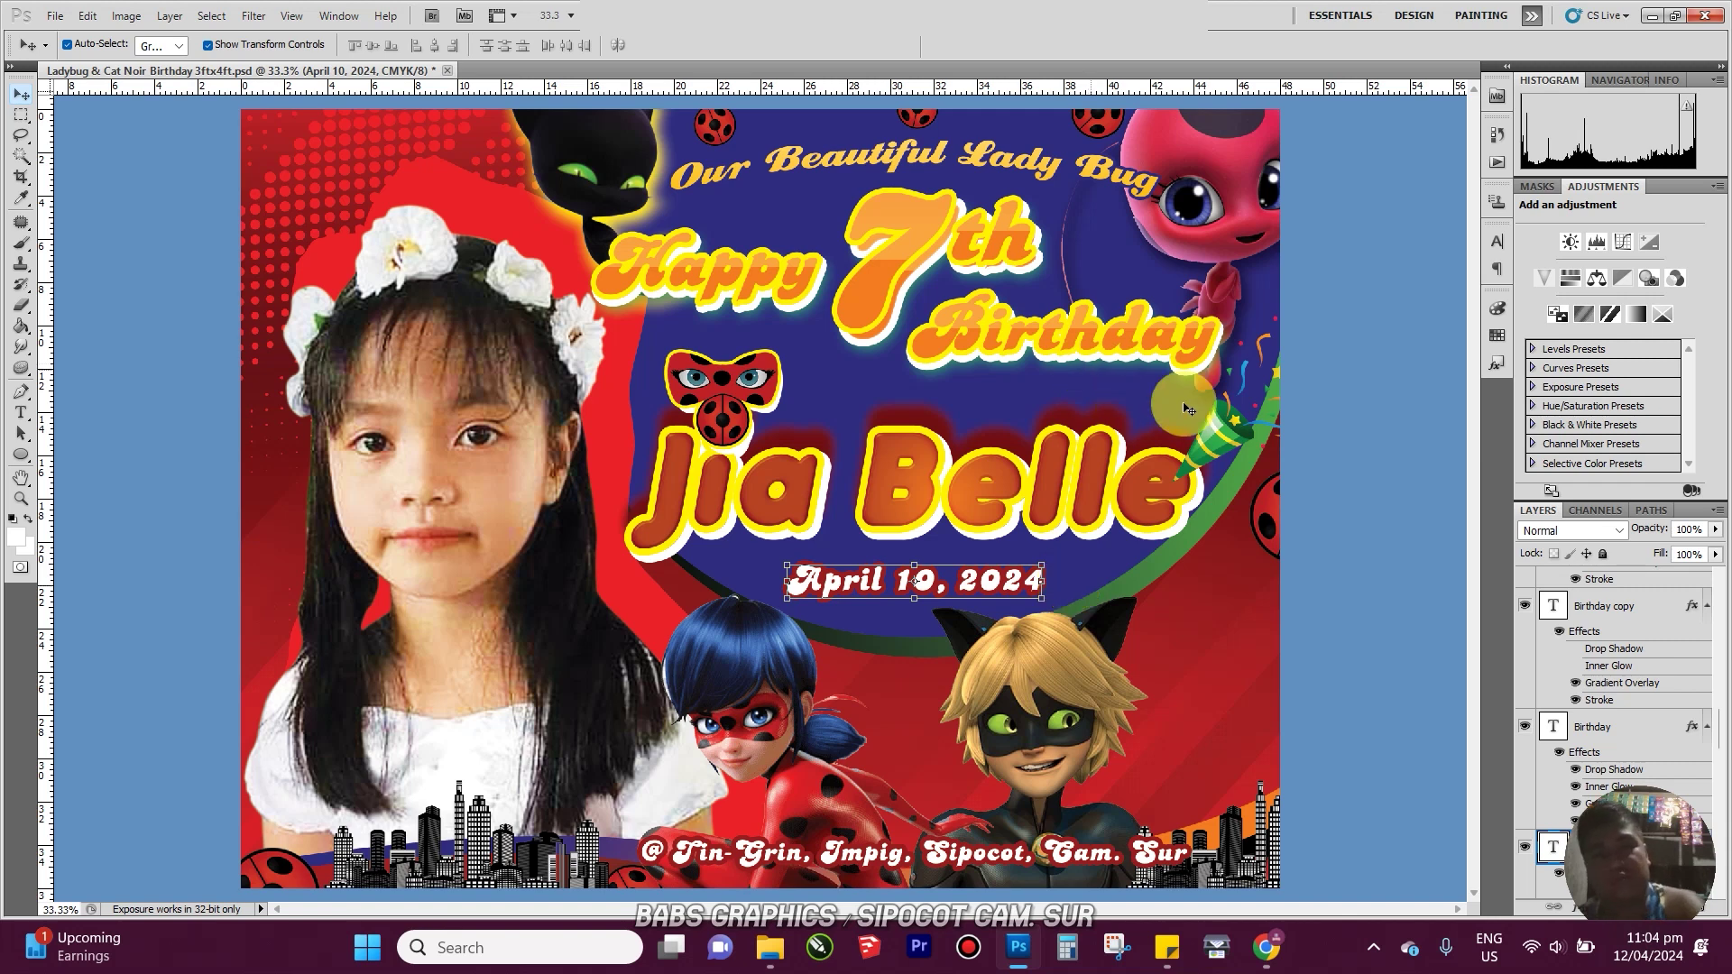
Examine the font applied to the arched line "Our Beautiful Lady Bug" without changing it
click(868, 163)
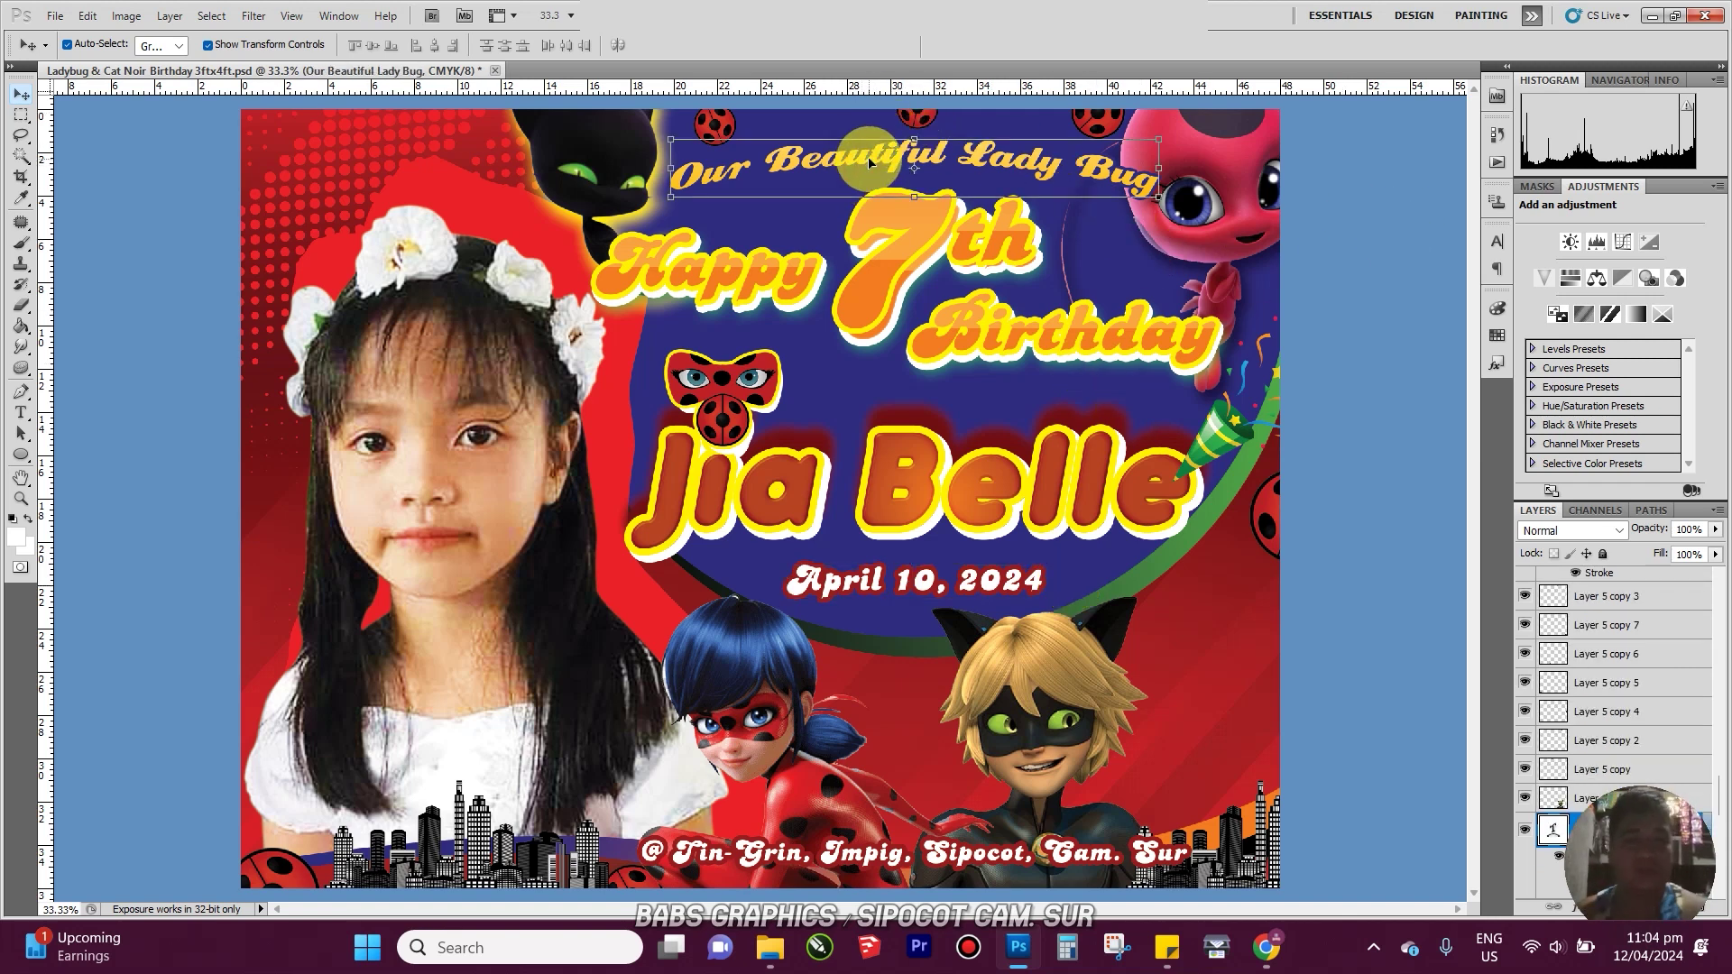
key(t)
click(867, 155)
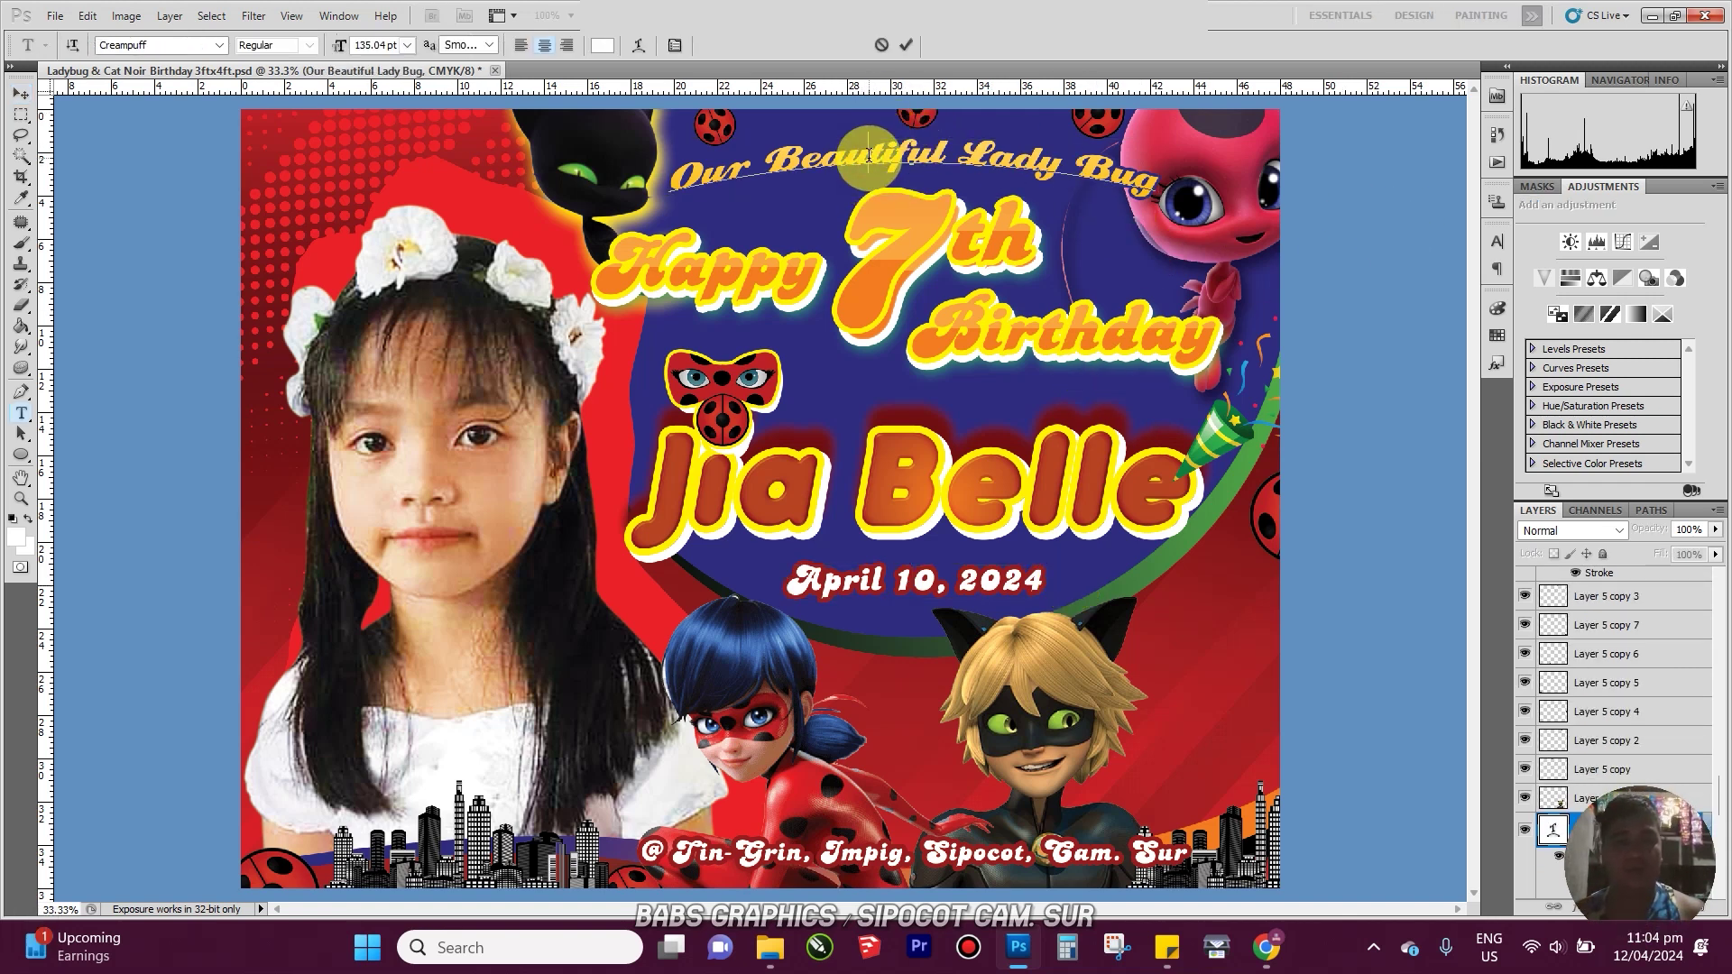
key(ctrl+a)
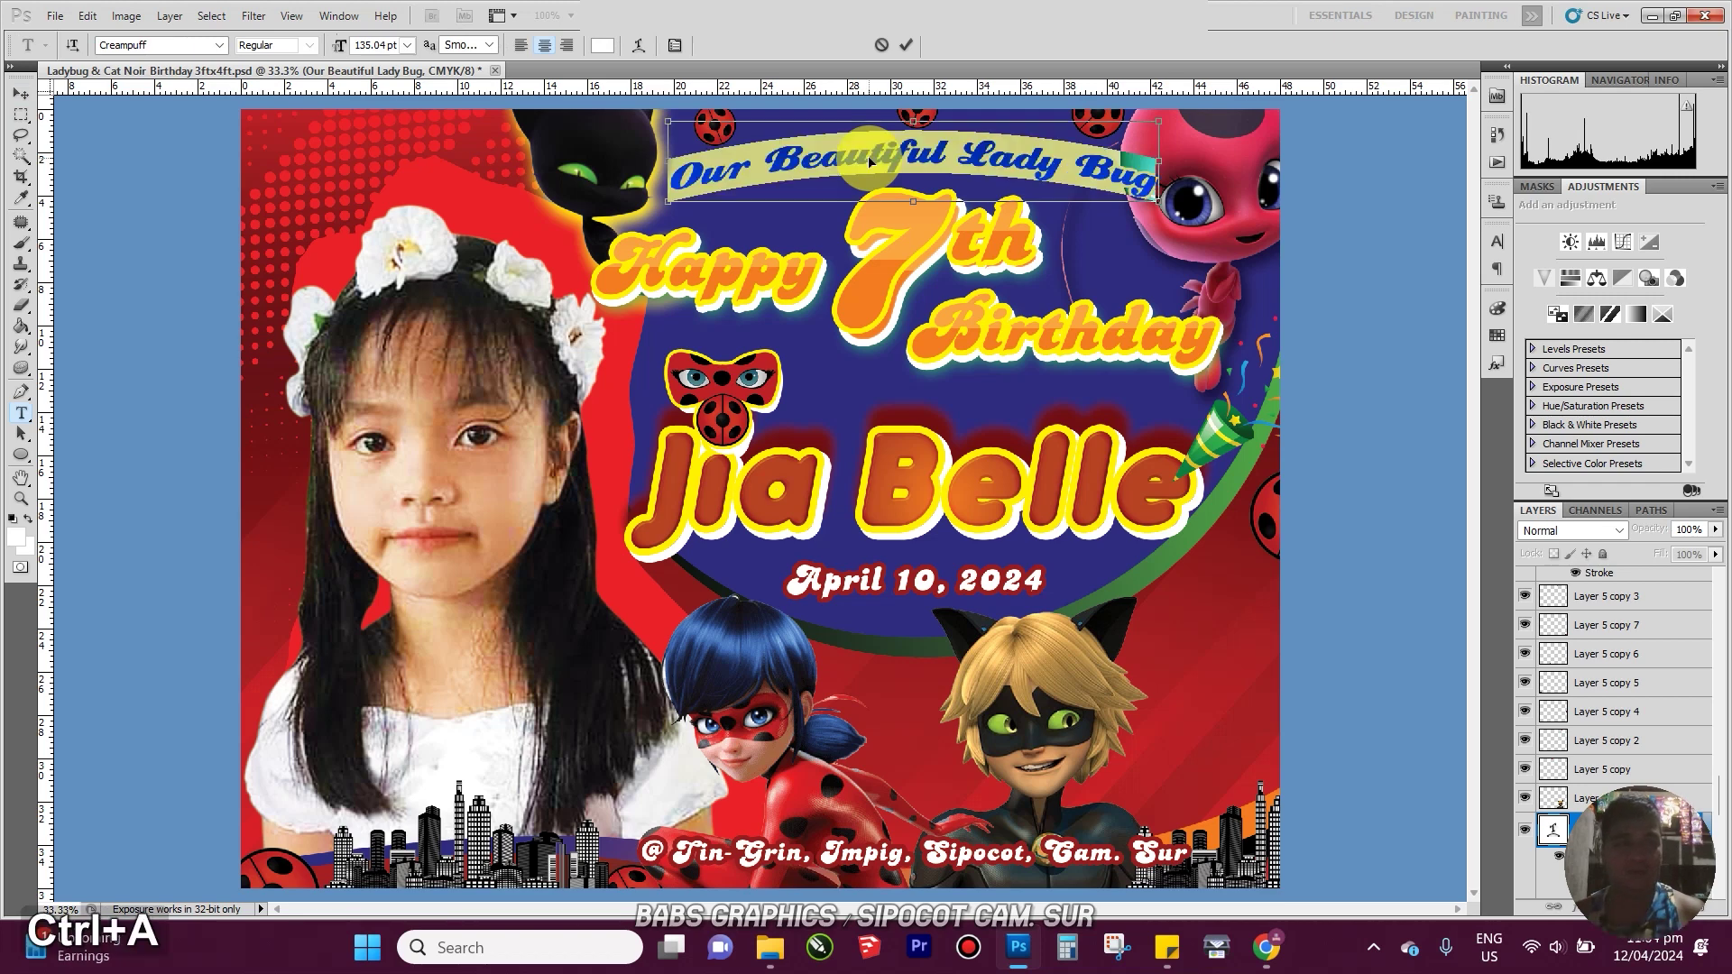
click(1074, 159)
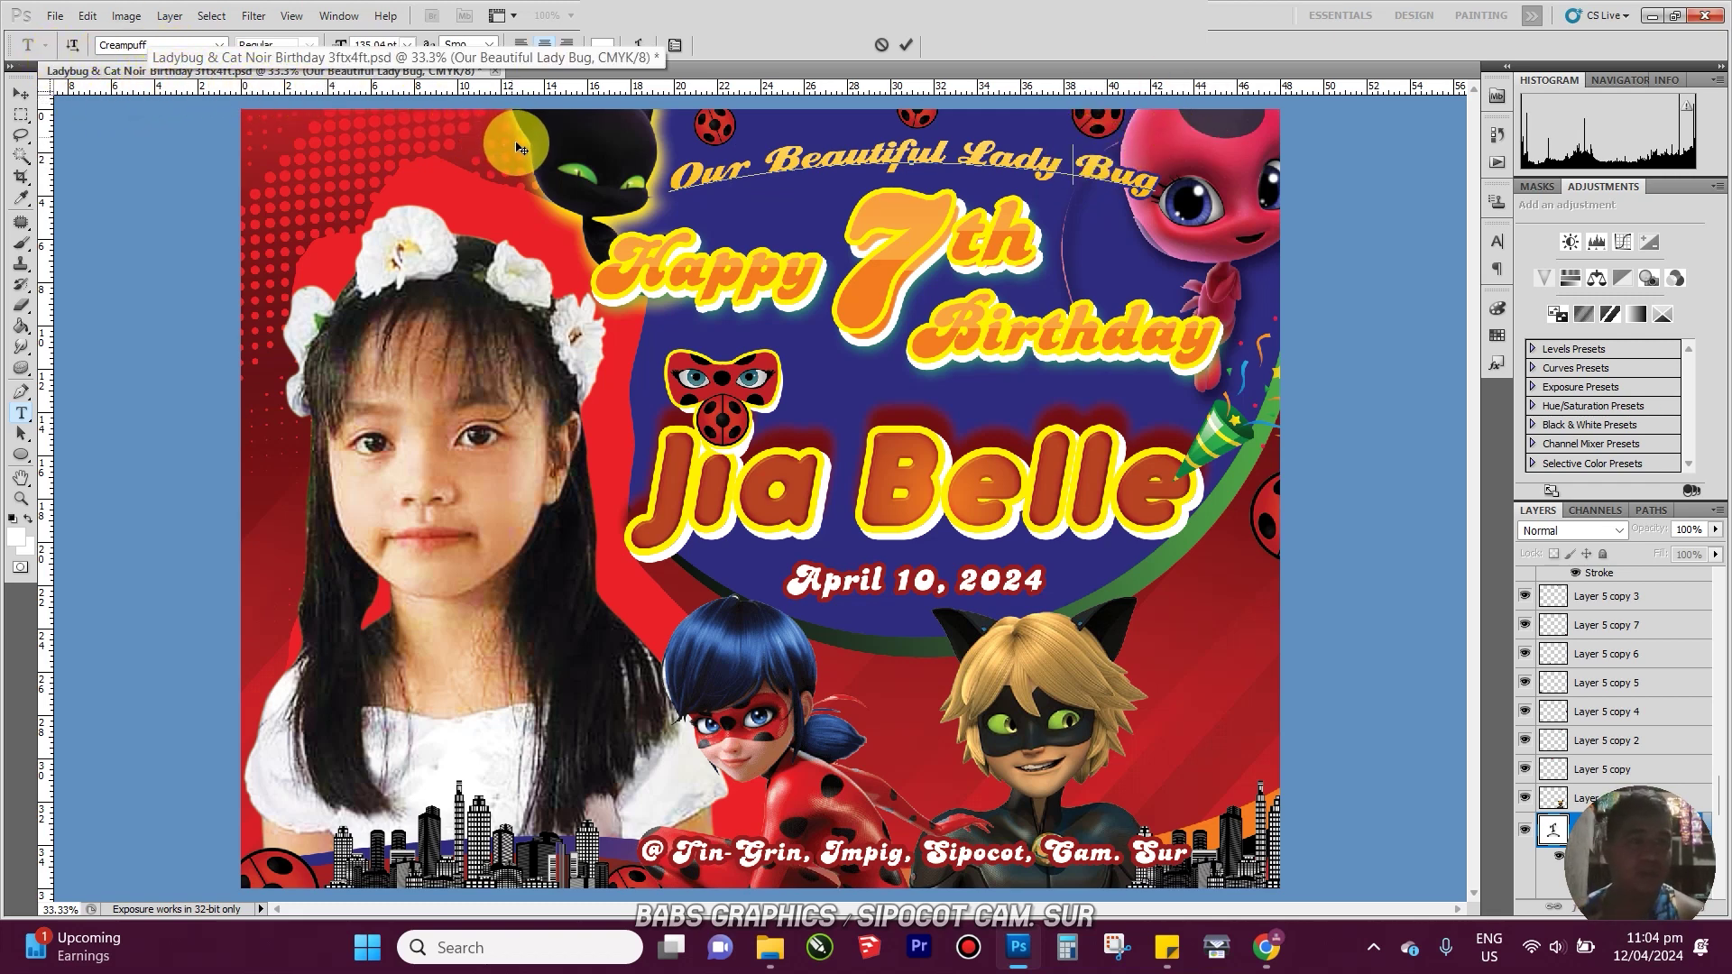
click(185, 44)
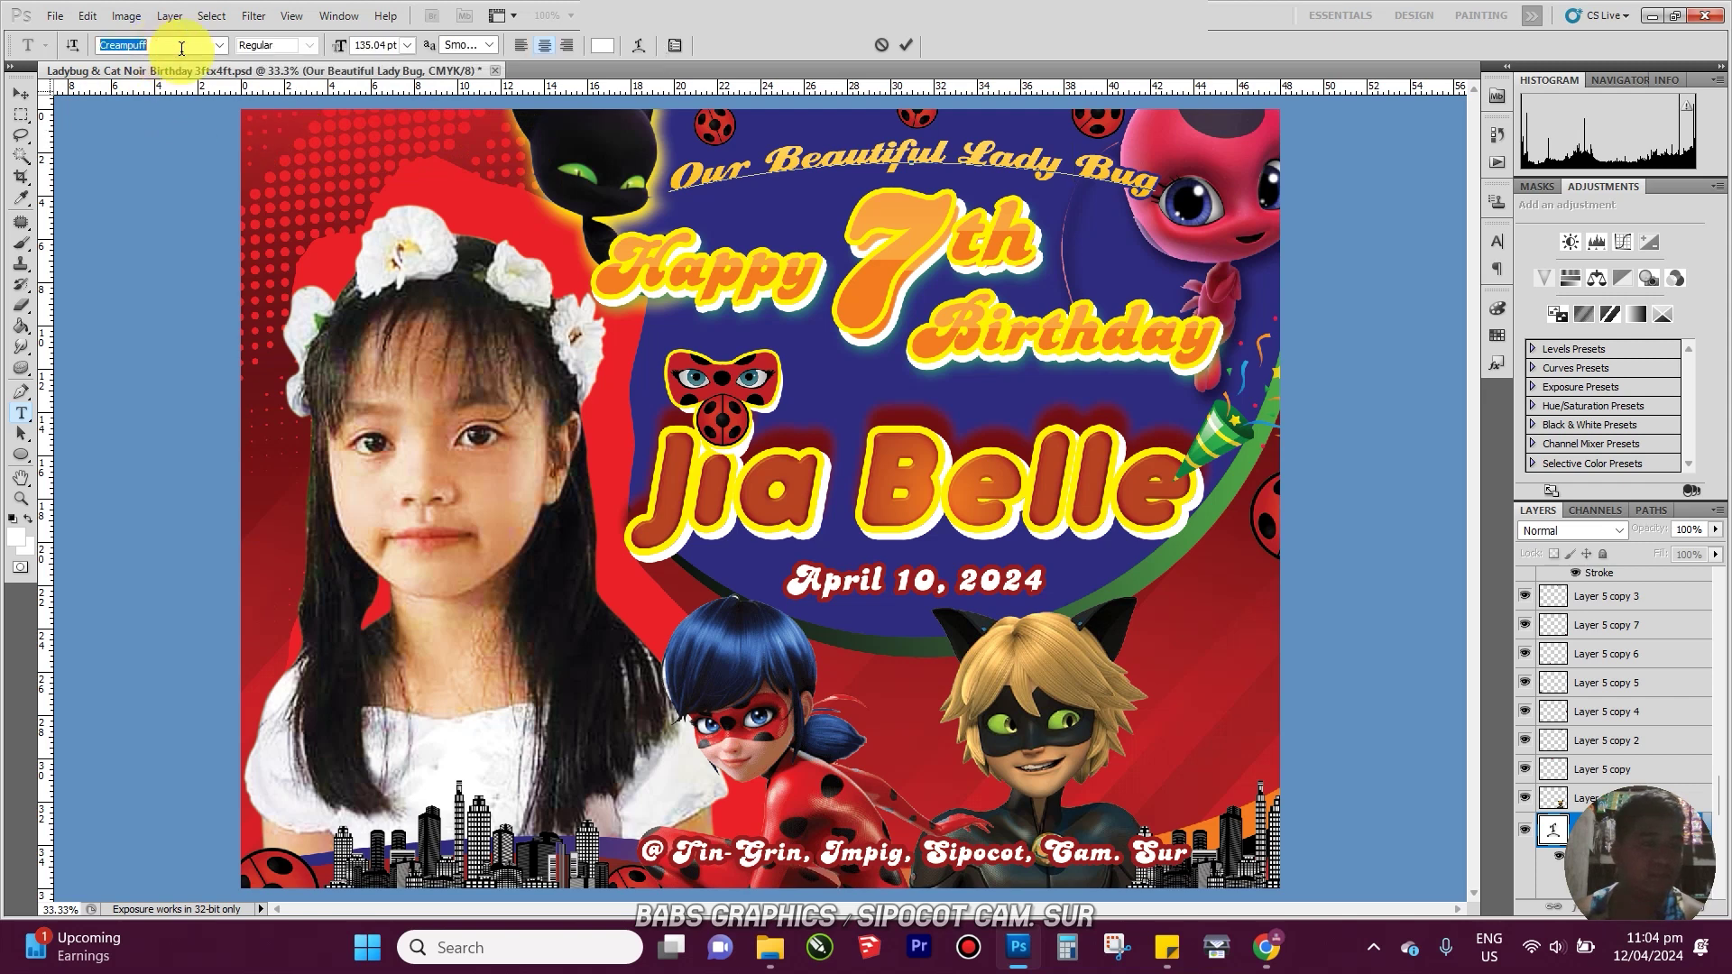
click(219, 50)
click(320, 87)
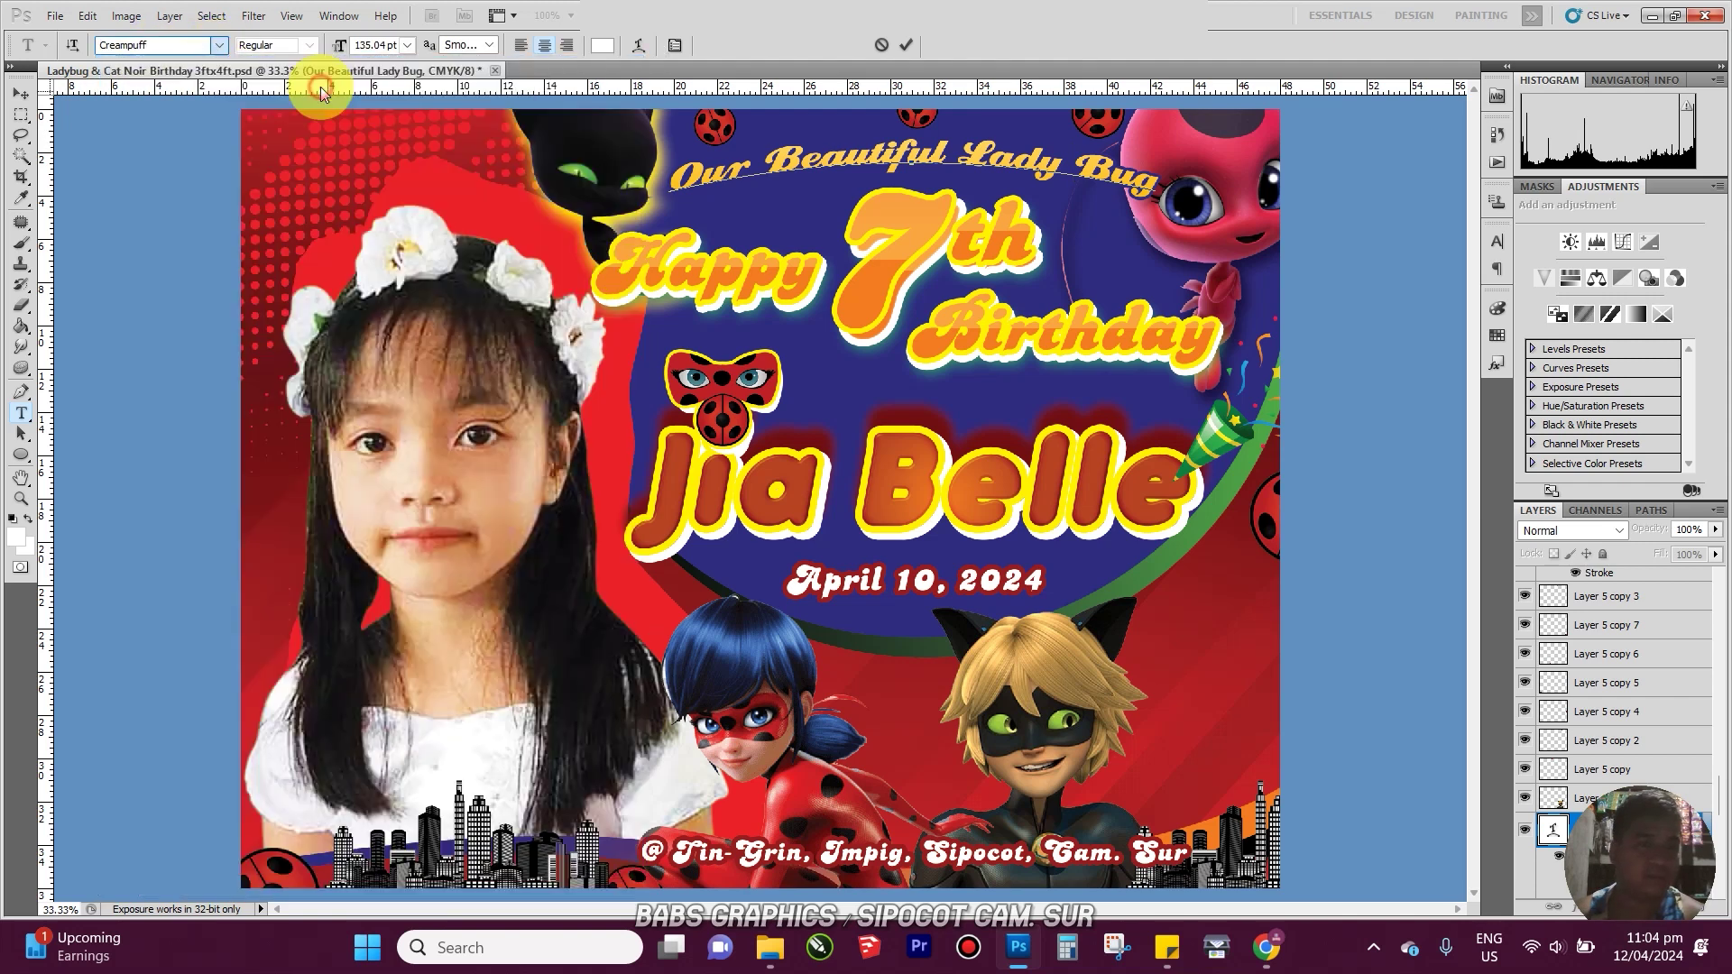
click(20, 93)
Step back through the recent layer selections and examine the celebrant's name and the girl's photo by selecting each
click(413, 388)
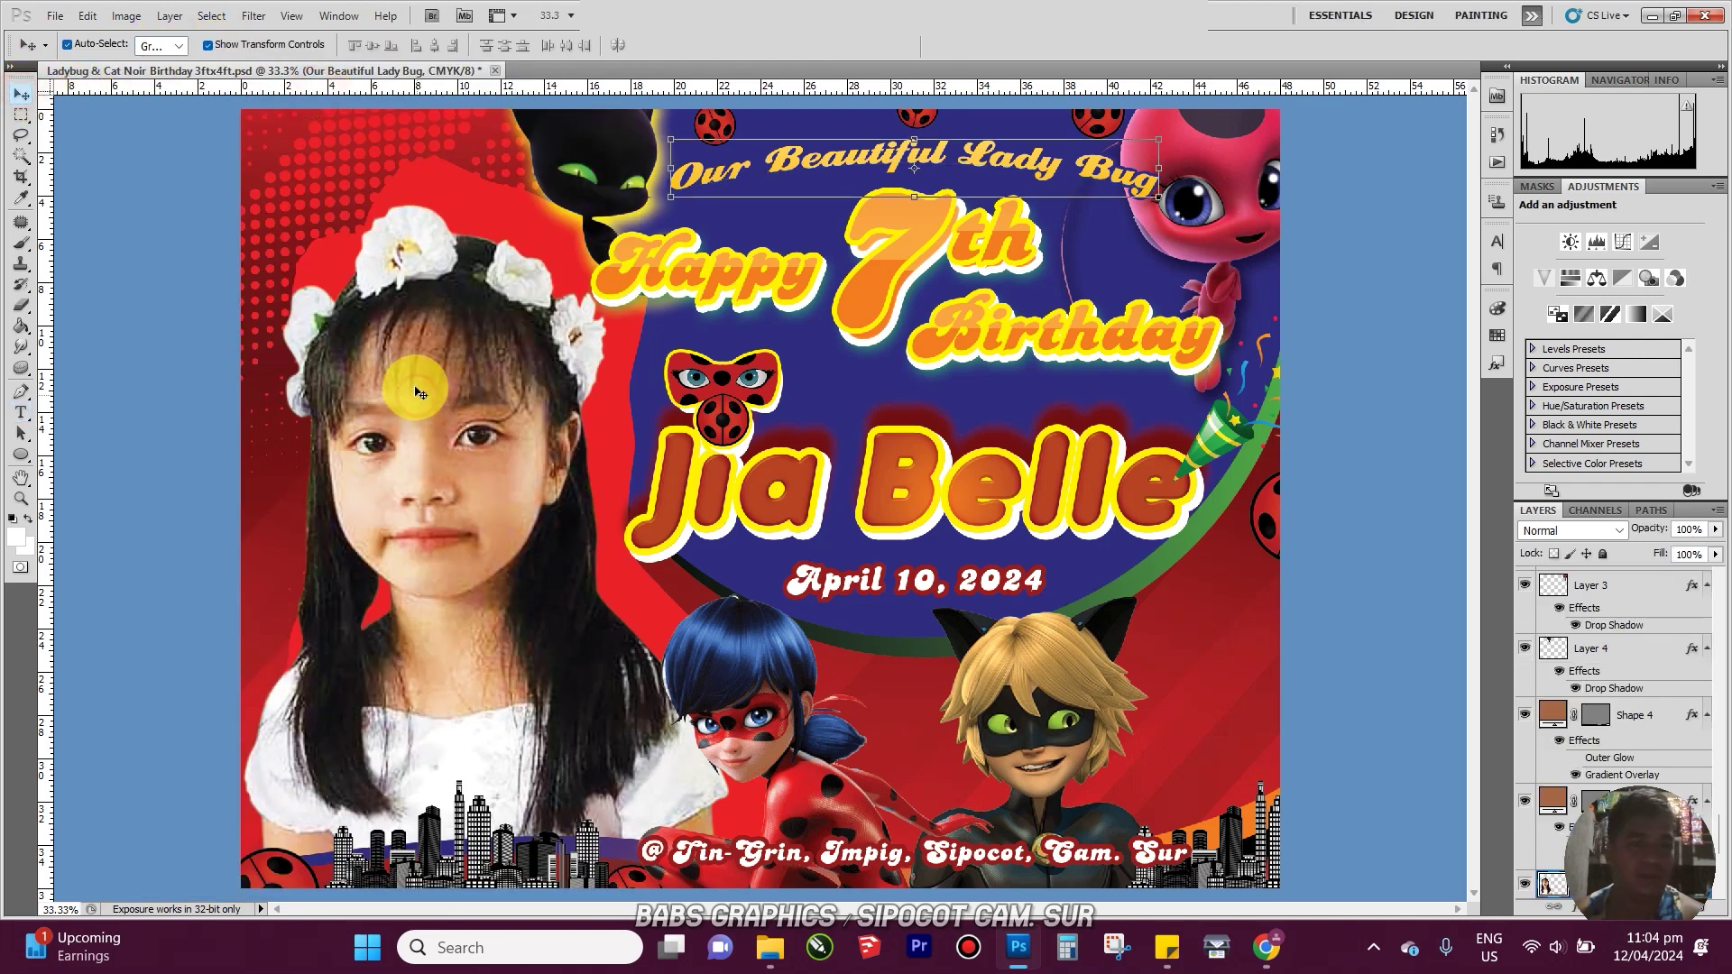
key(ctrl+alt+z)
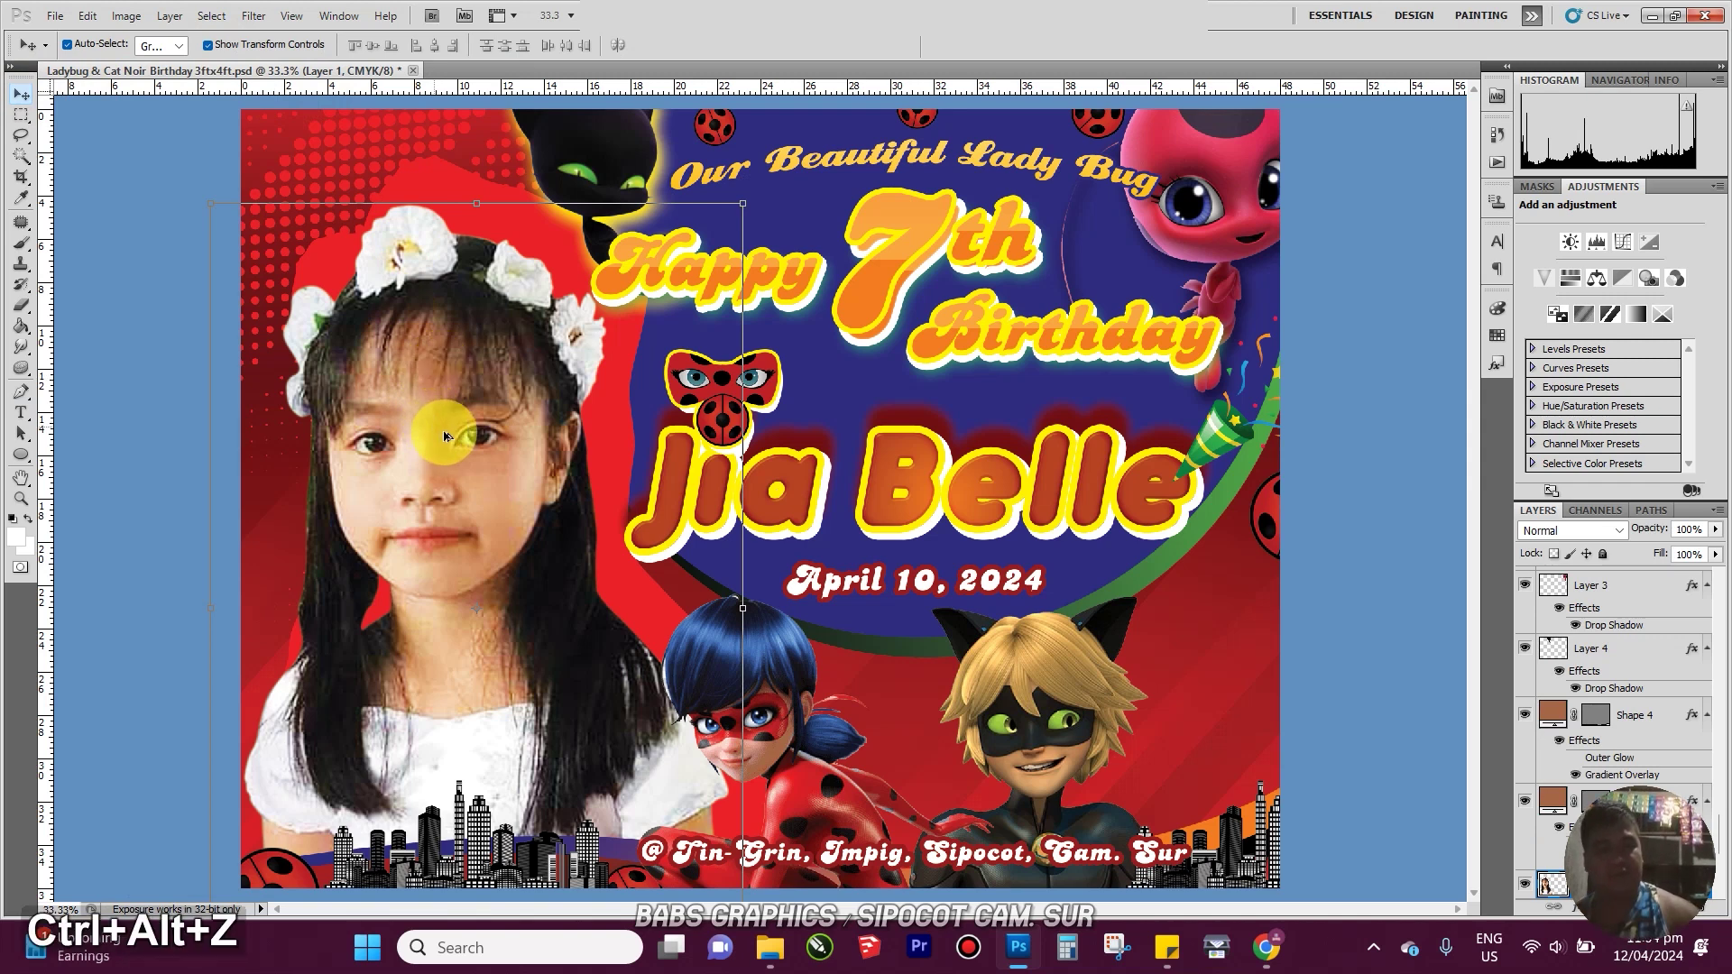
key(ctrl+alt+z)
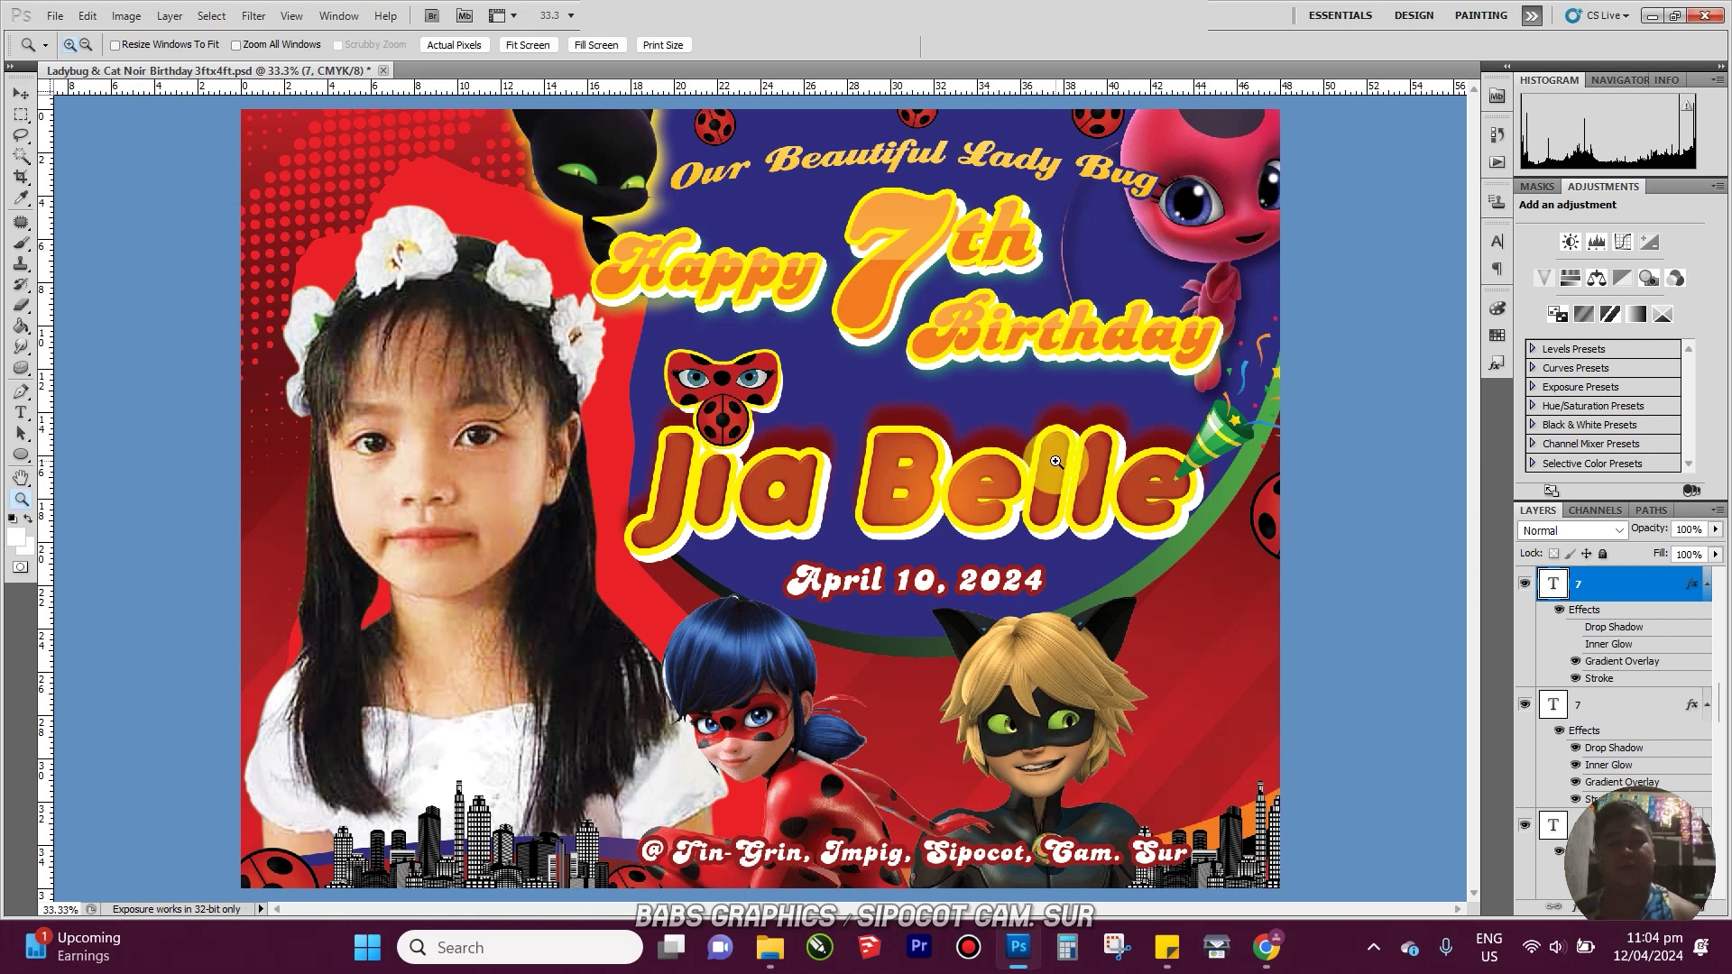
click(19, 94)
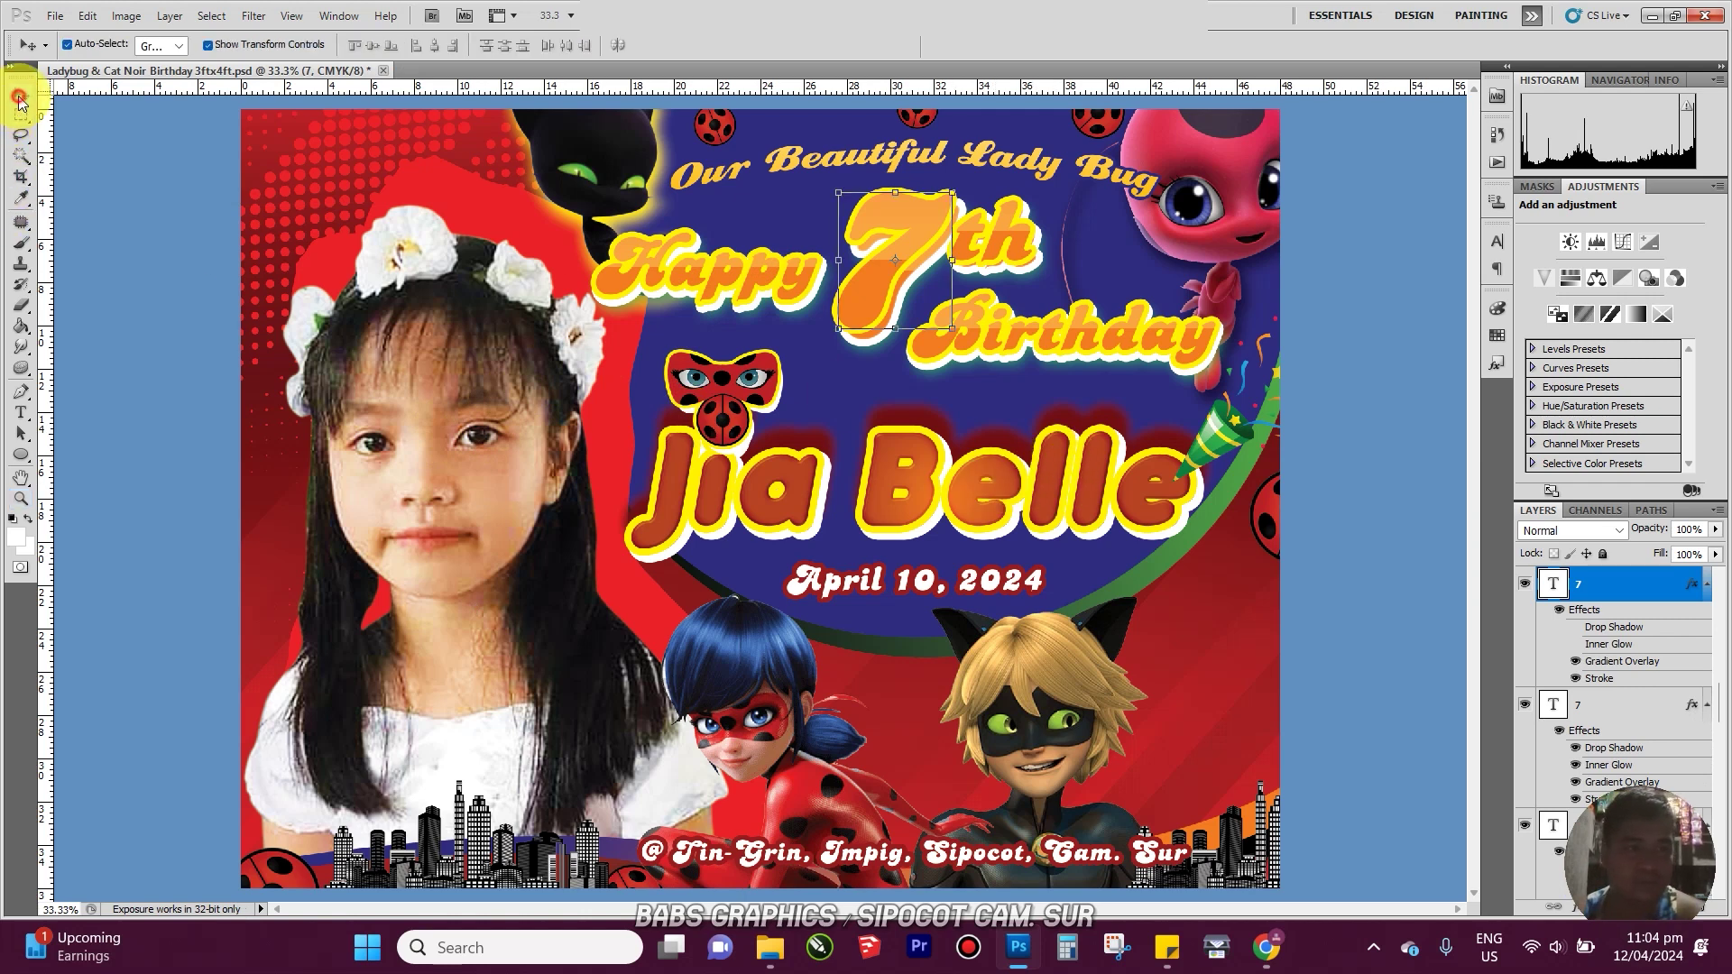
click(789, 482)
click(628, 499)
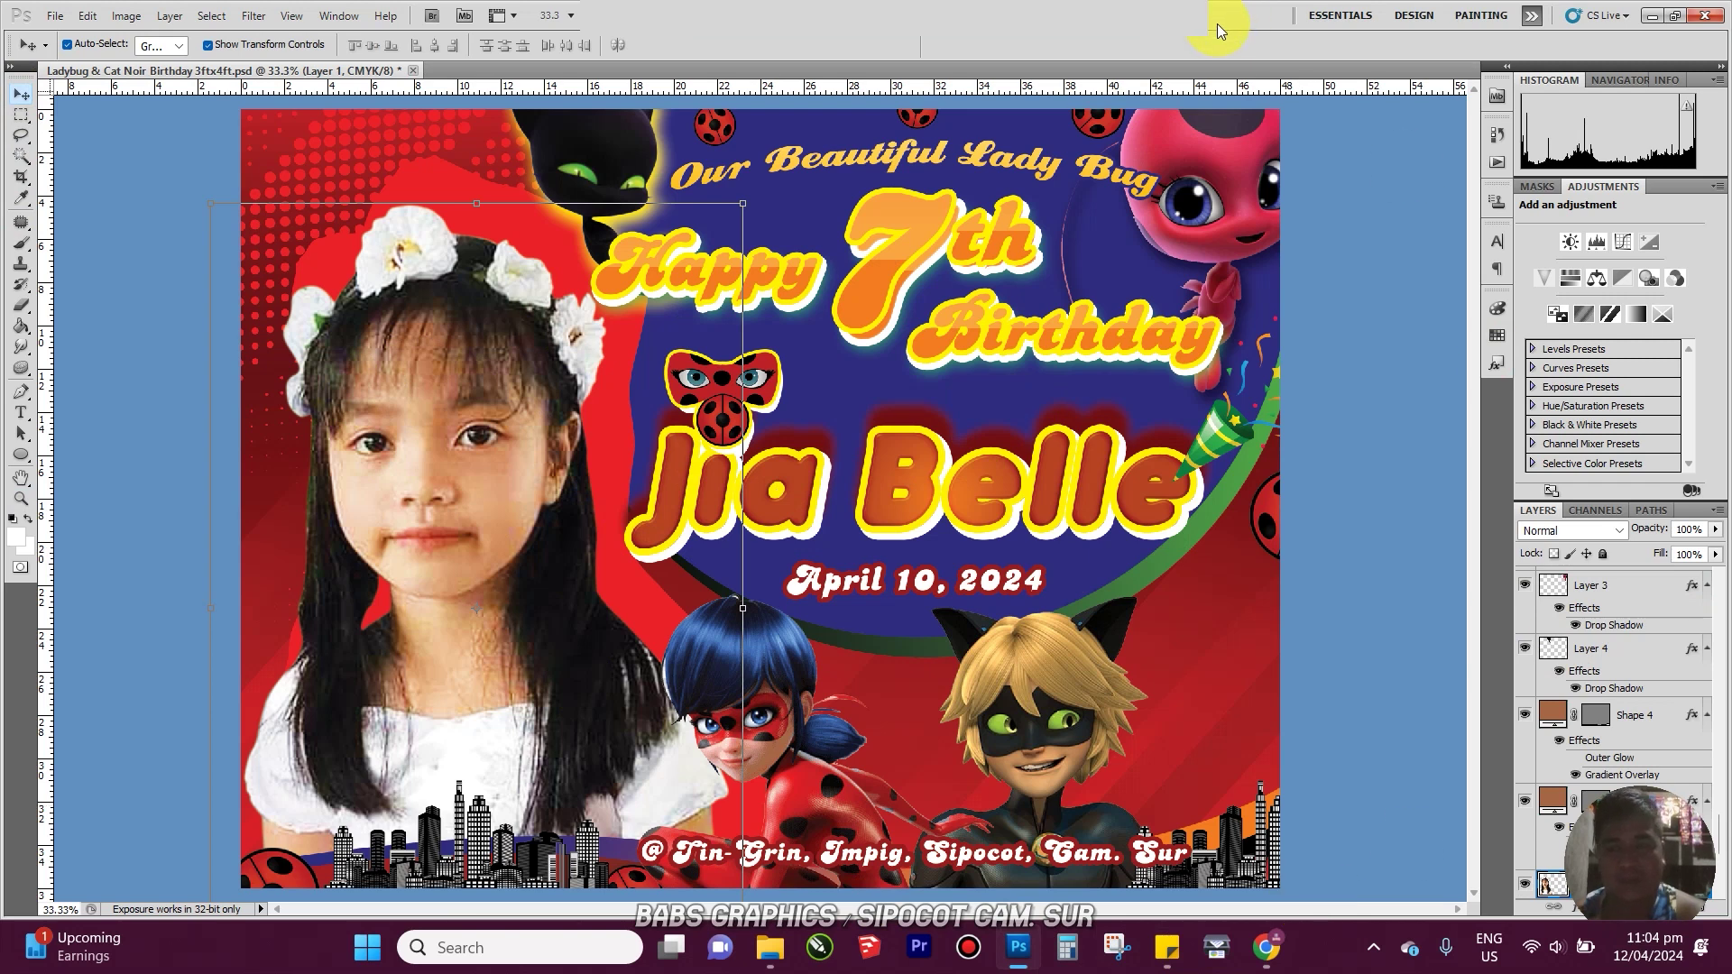
click(986, 486)
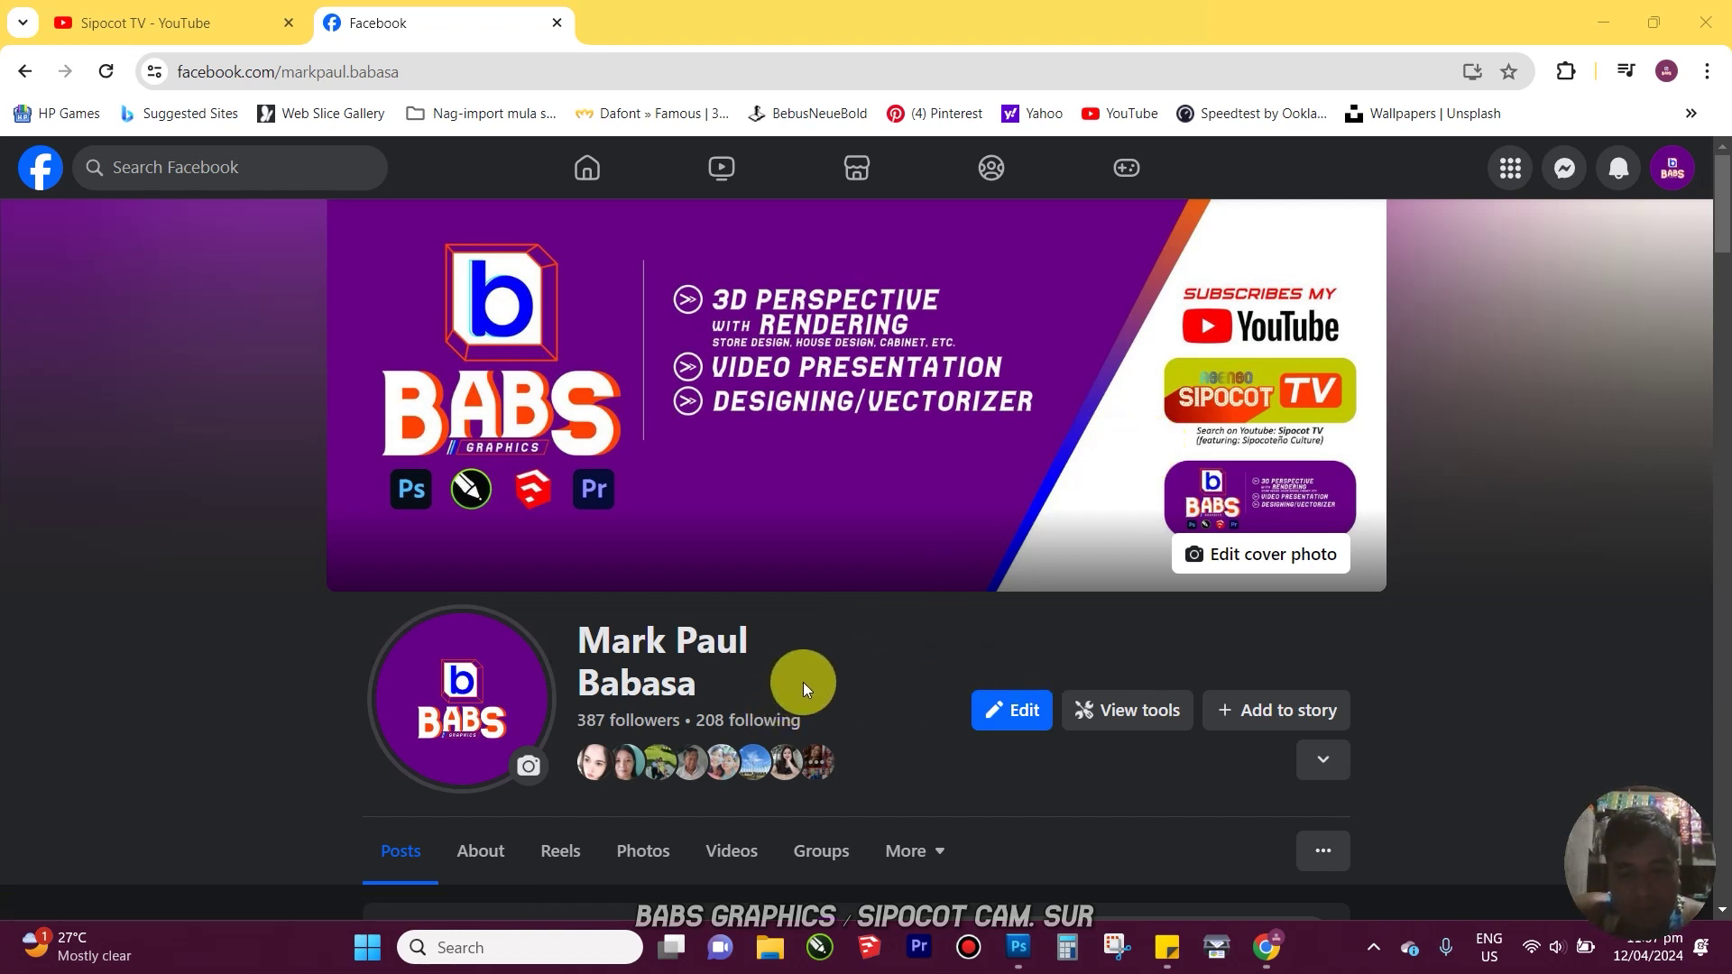
Examine the Babs Graphics Facebook profile's intro, photos and most recent posts, including the Sipocot 2024 reel
scroll(805, 680, down, 1)
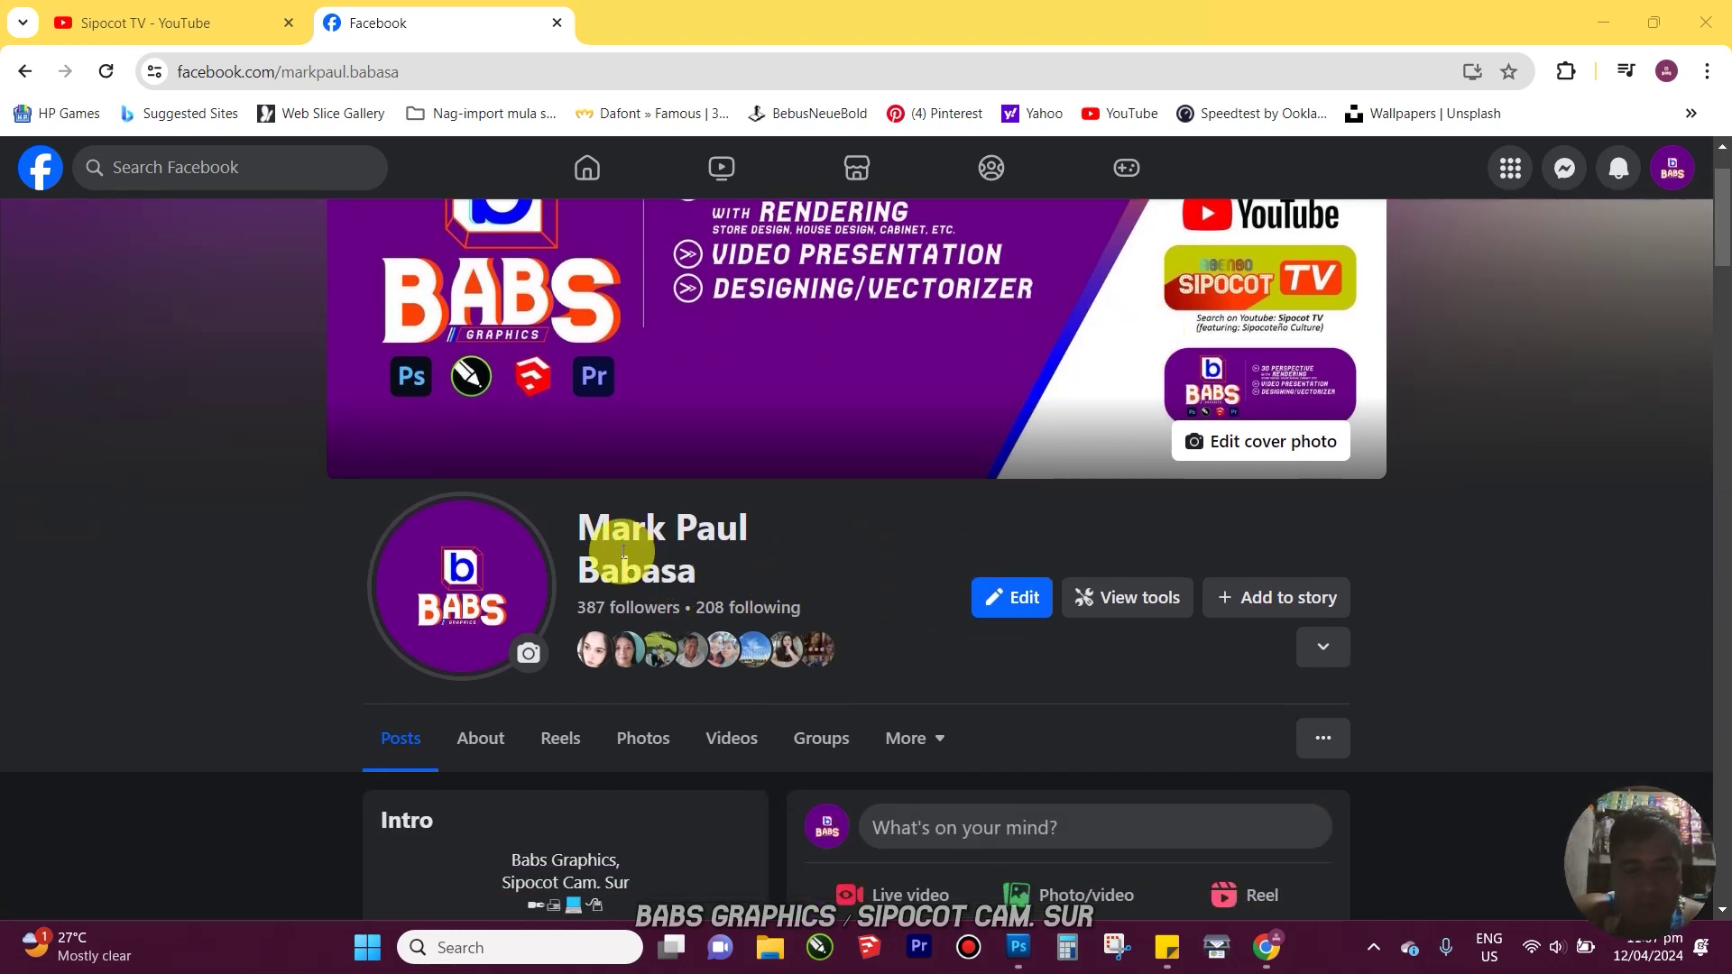
scroll(730, 571, down, 2)
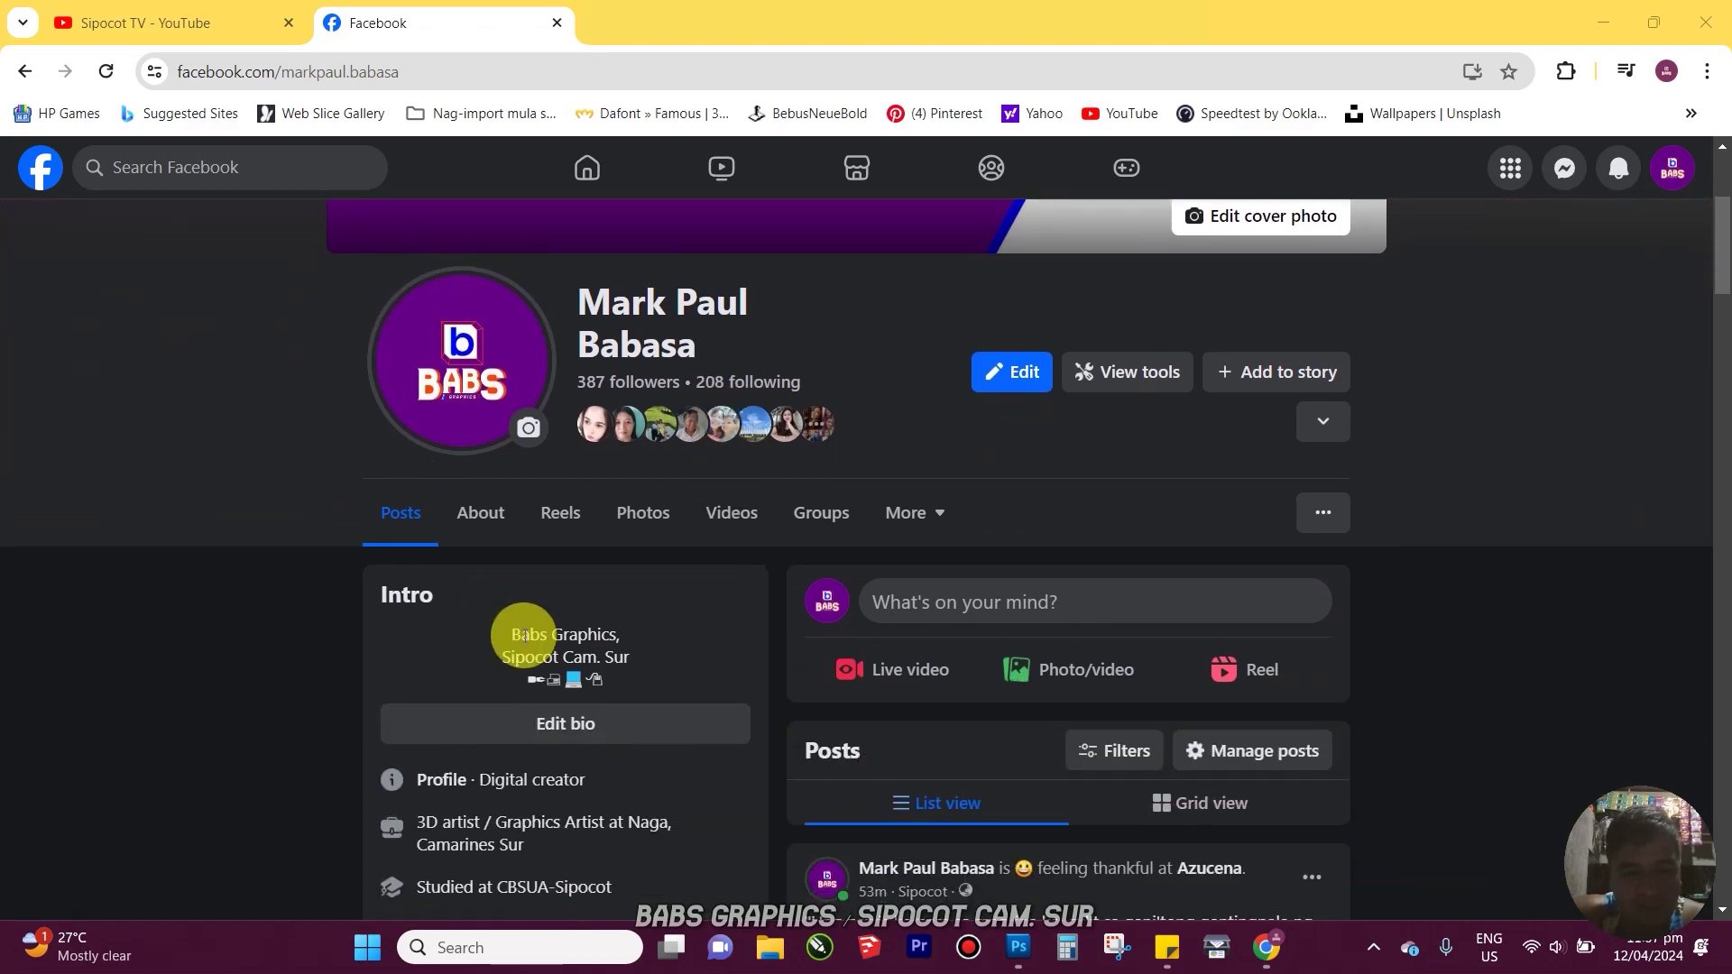
scroll(787, 668, down, 8)
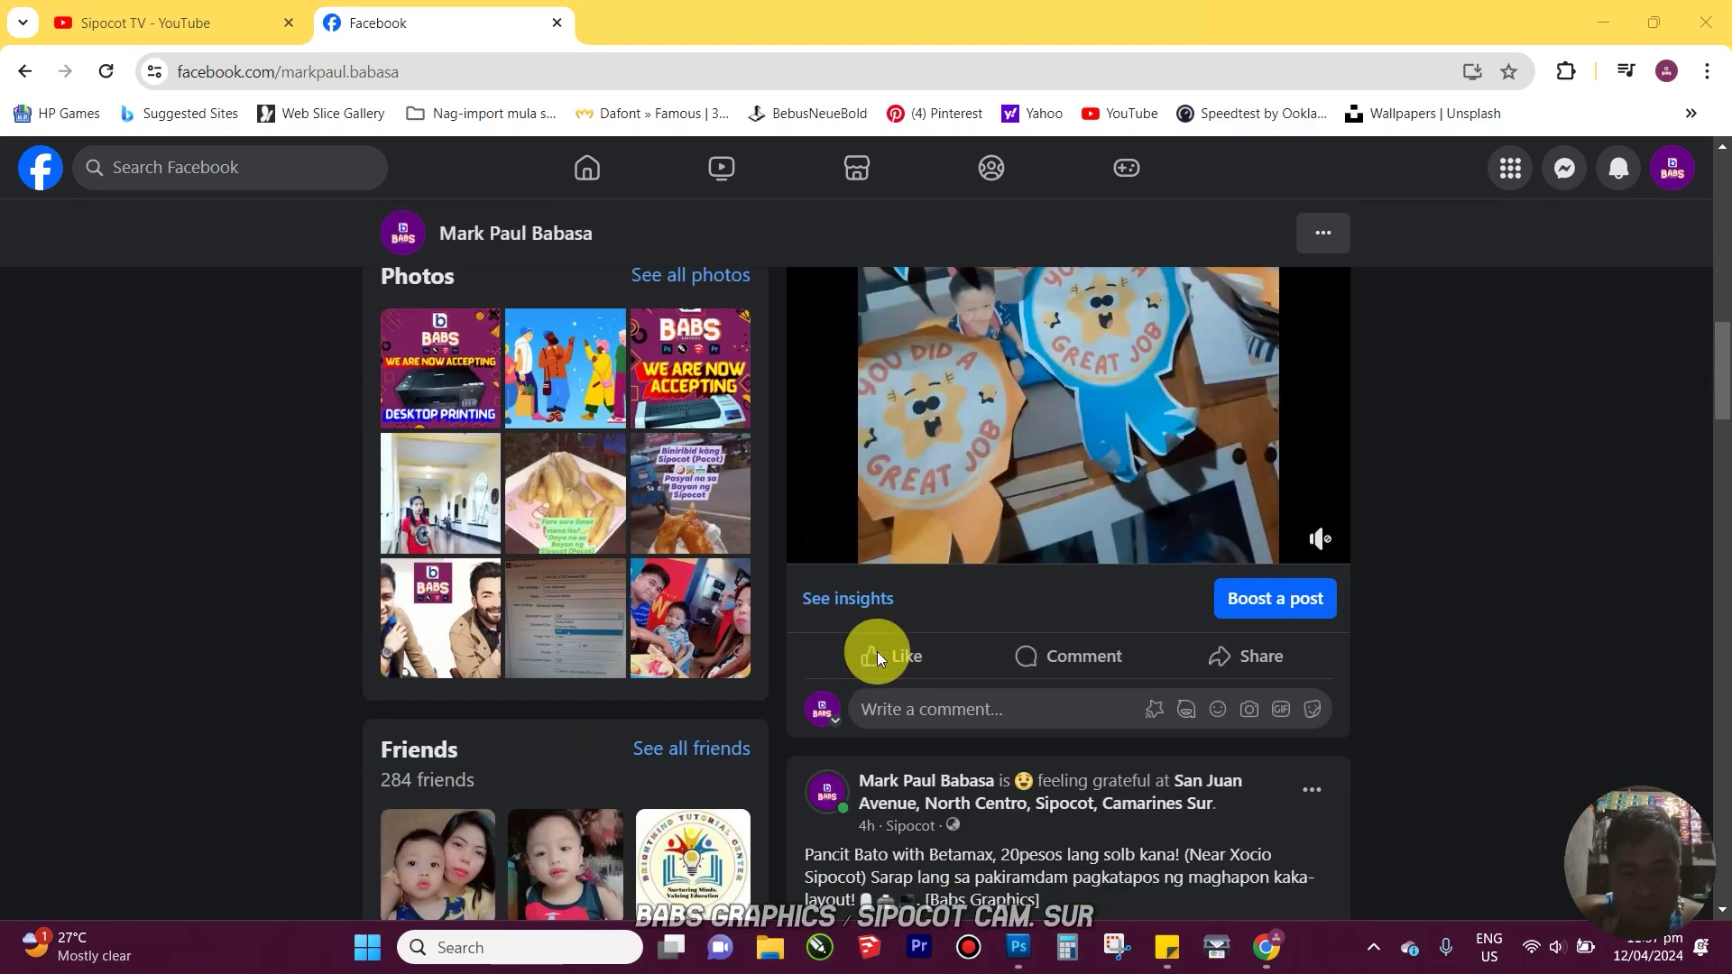
scroll(997, 672, down, 15)
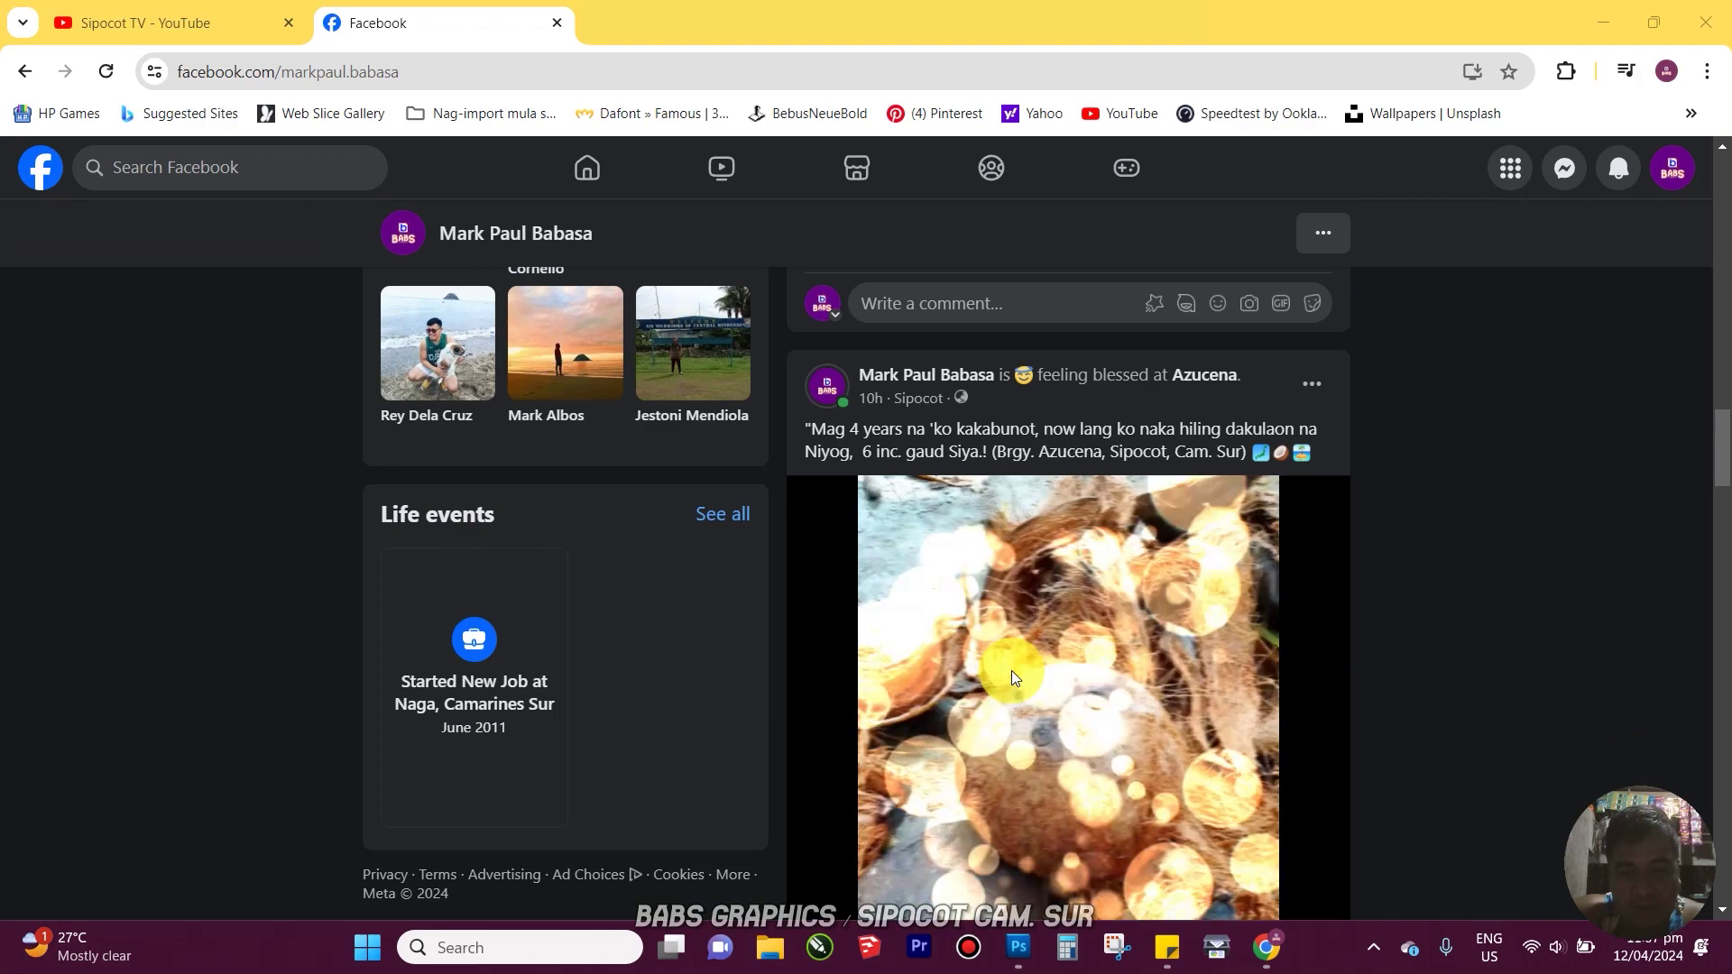
scroll(1017, 680, down, 10)
scroll(1019, 685, up, 5)
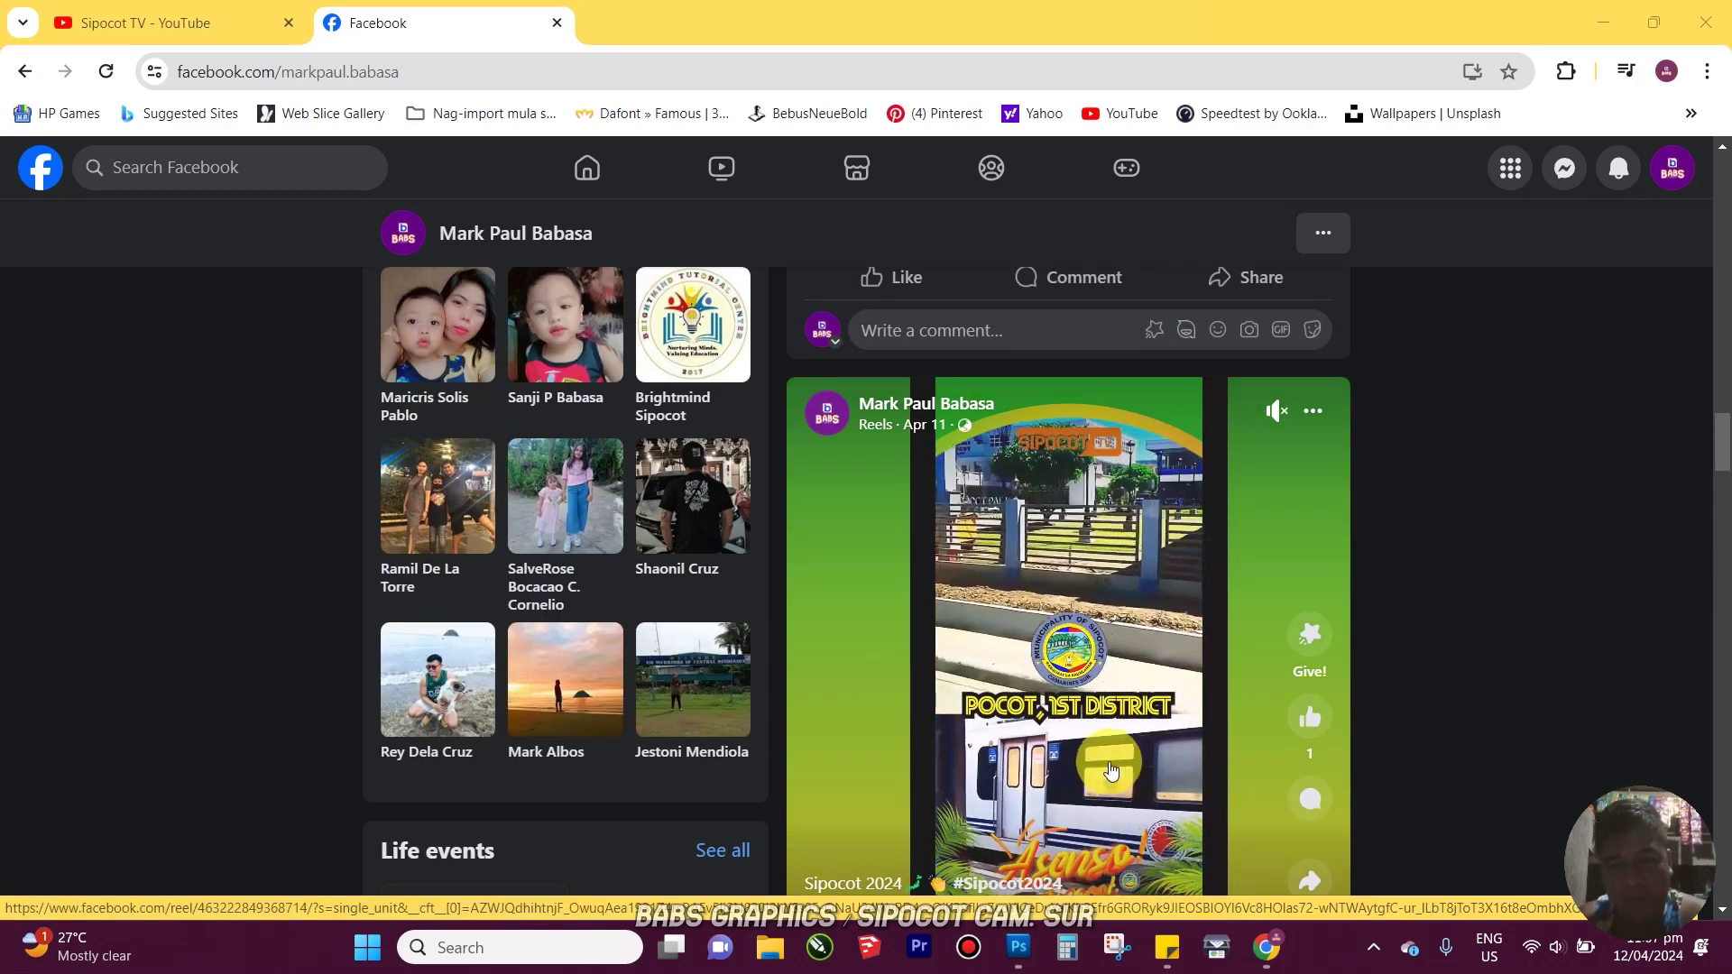
scroll(1122, 764, down, 1)
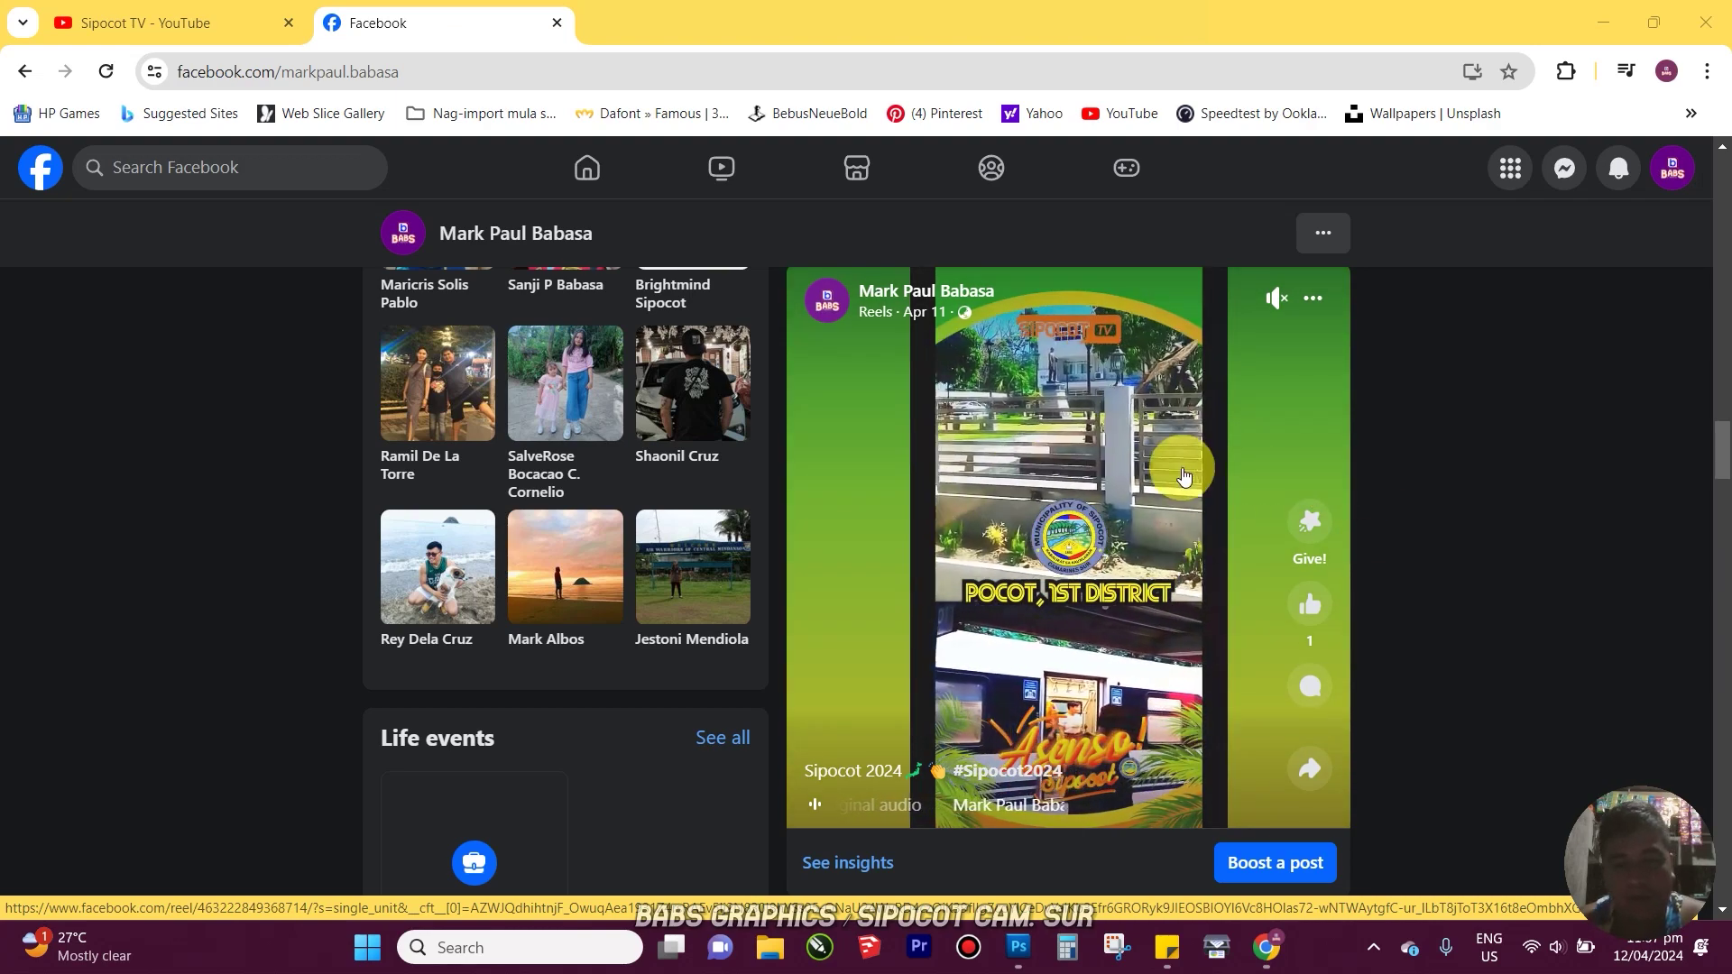
scroll(1182, 537, down, 4)
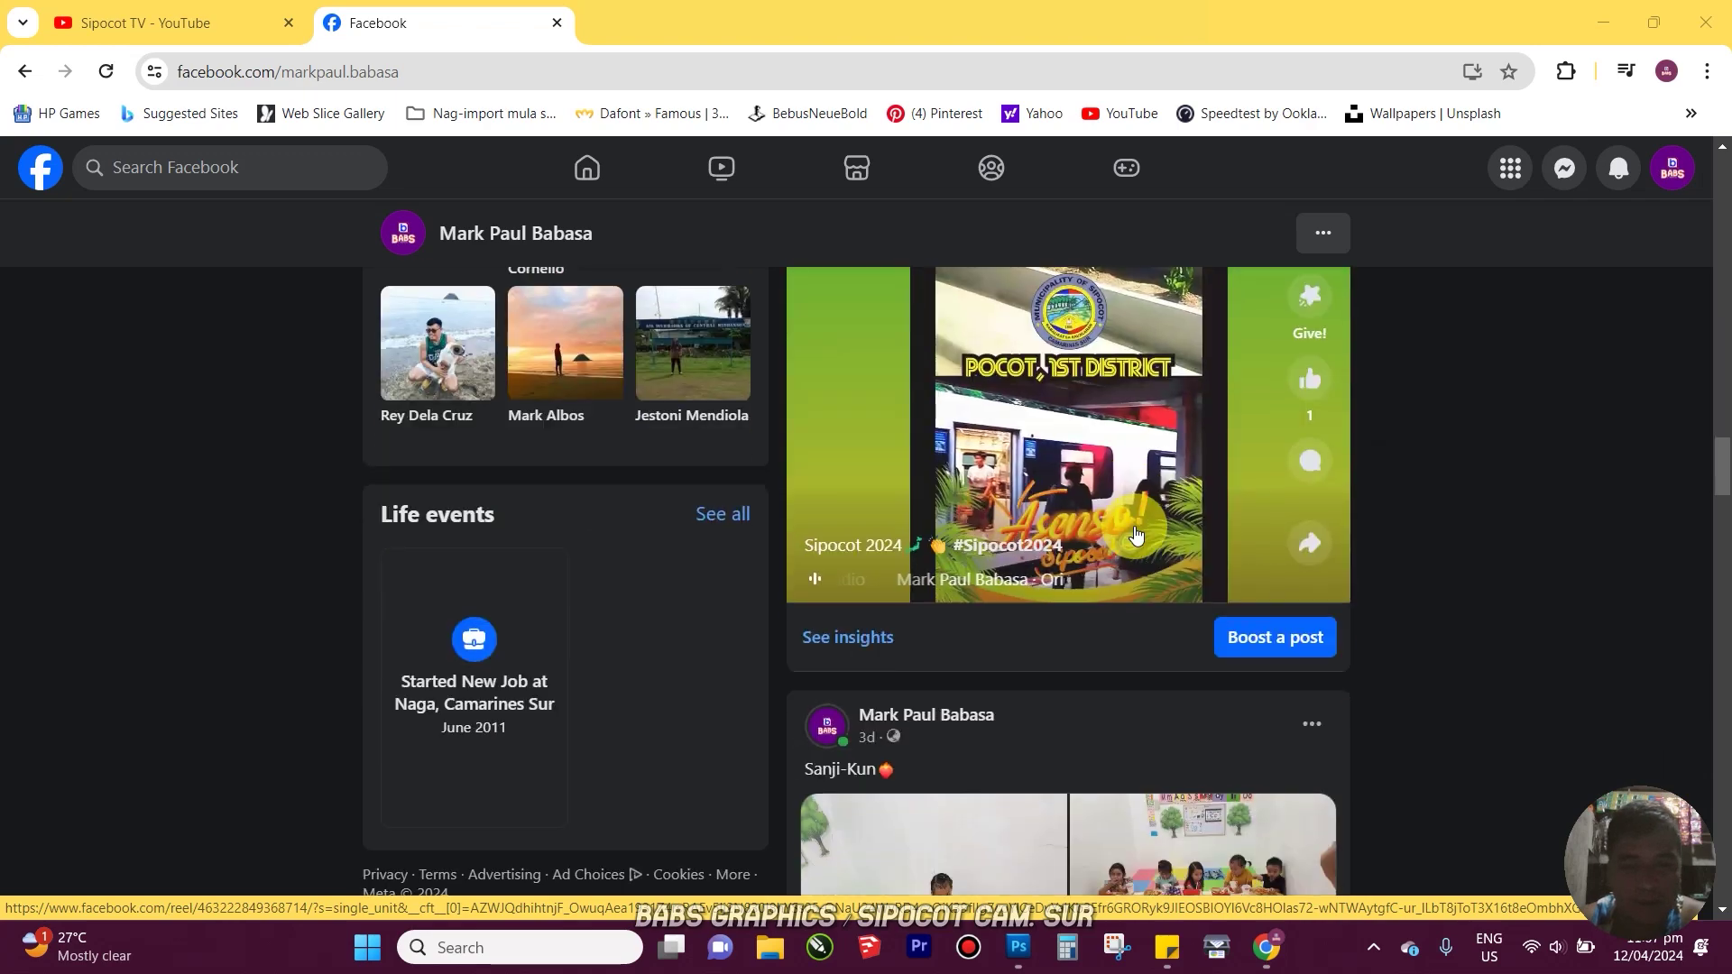
scroll(1127, 532, down, 15)
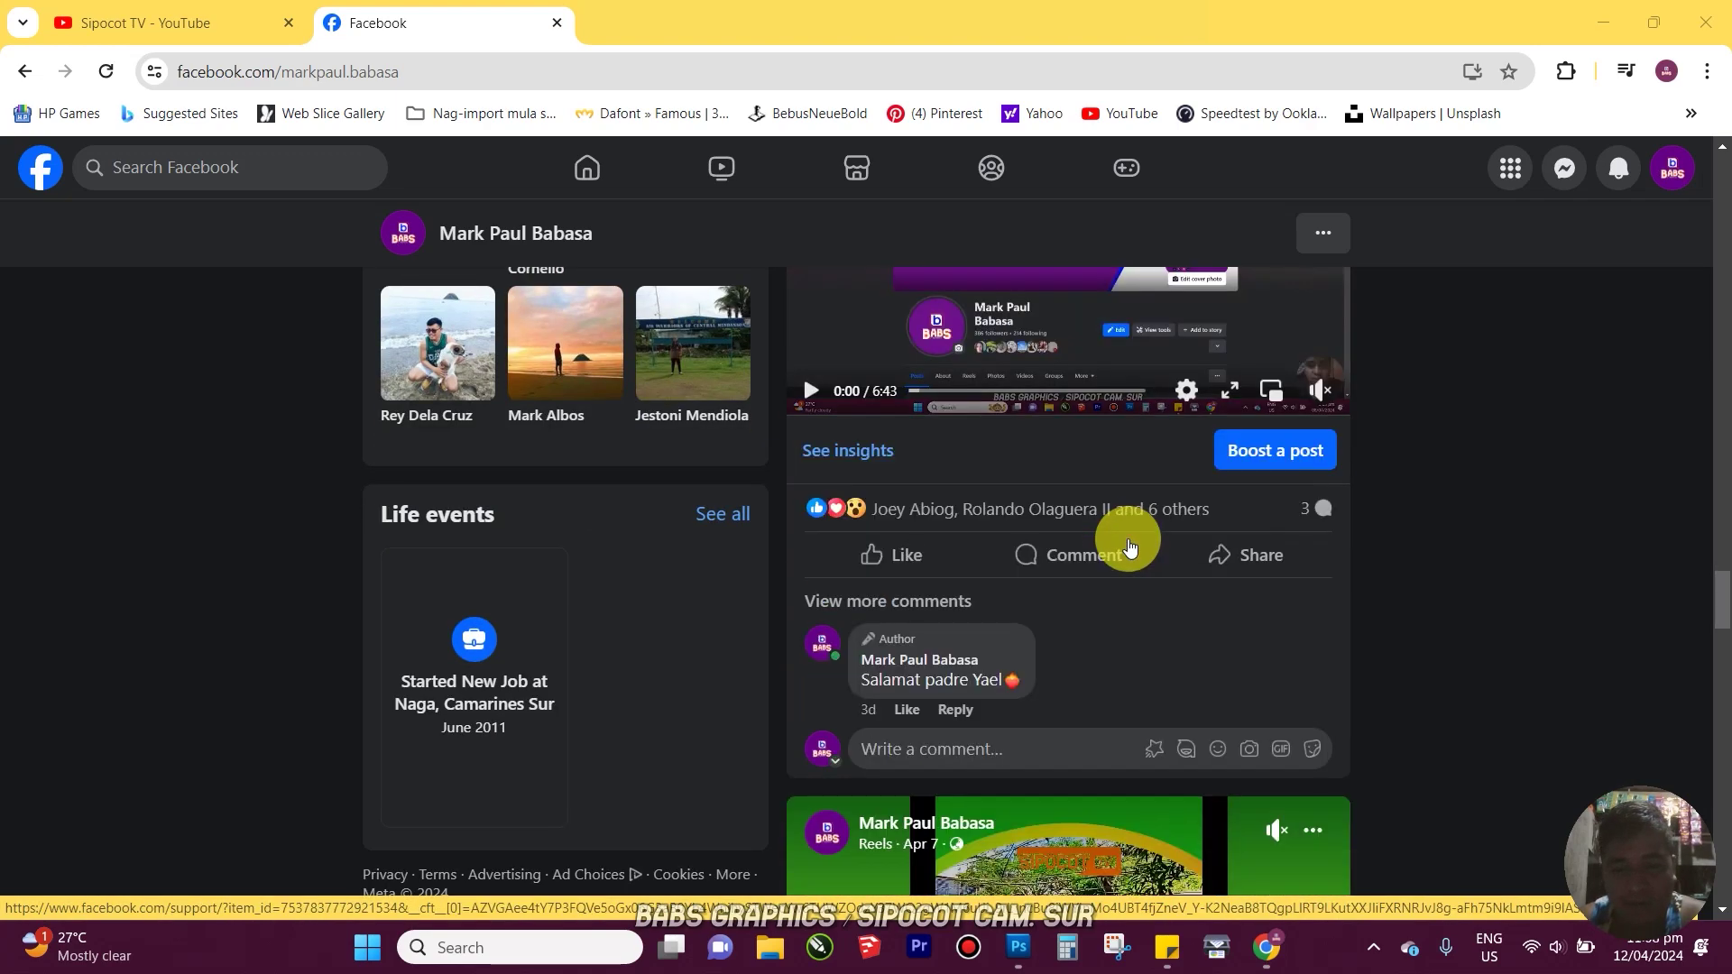
Examine the CorelDRAW billboard layouting video post and the Brgy. Impig quick ride reel in the profile's feed
scroll(1123, 537, up, 3)
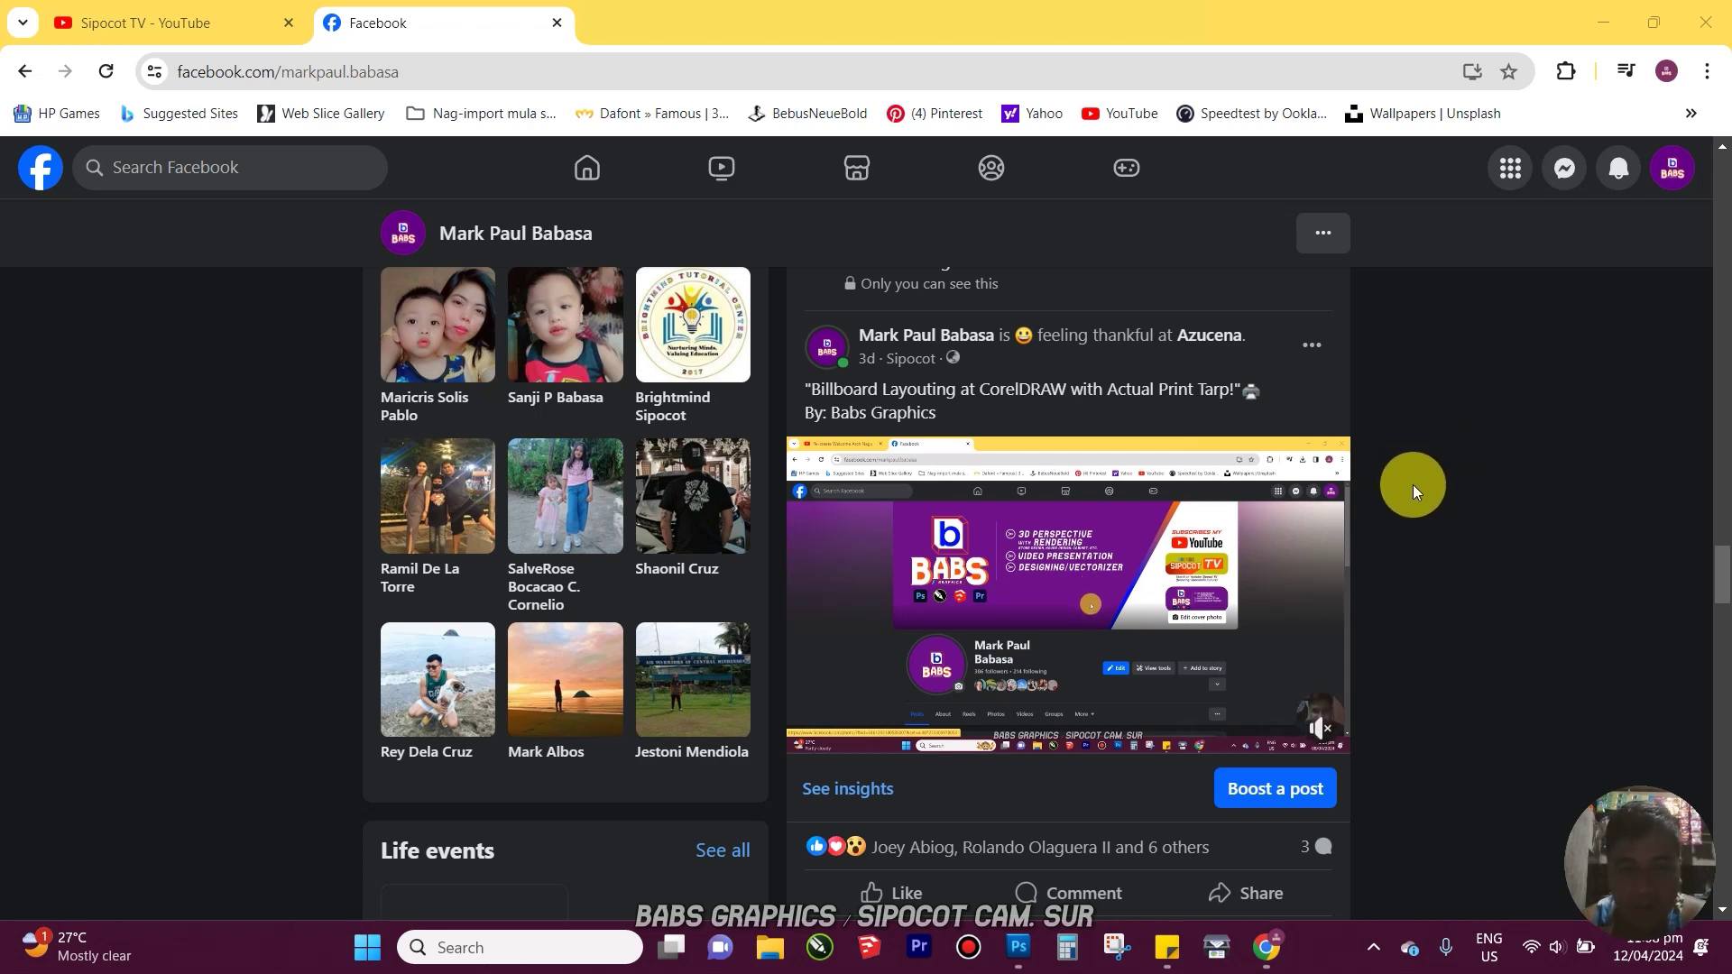
scroll(1432, 523, down, 3)
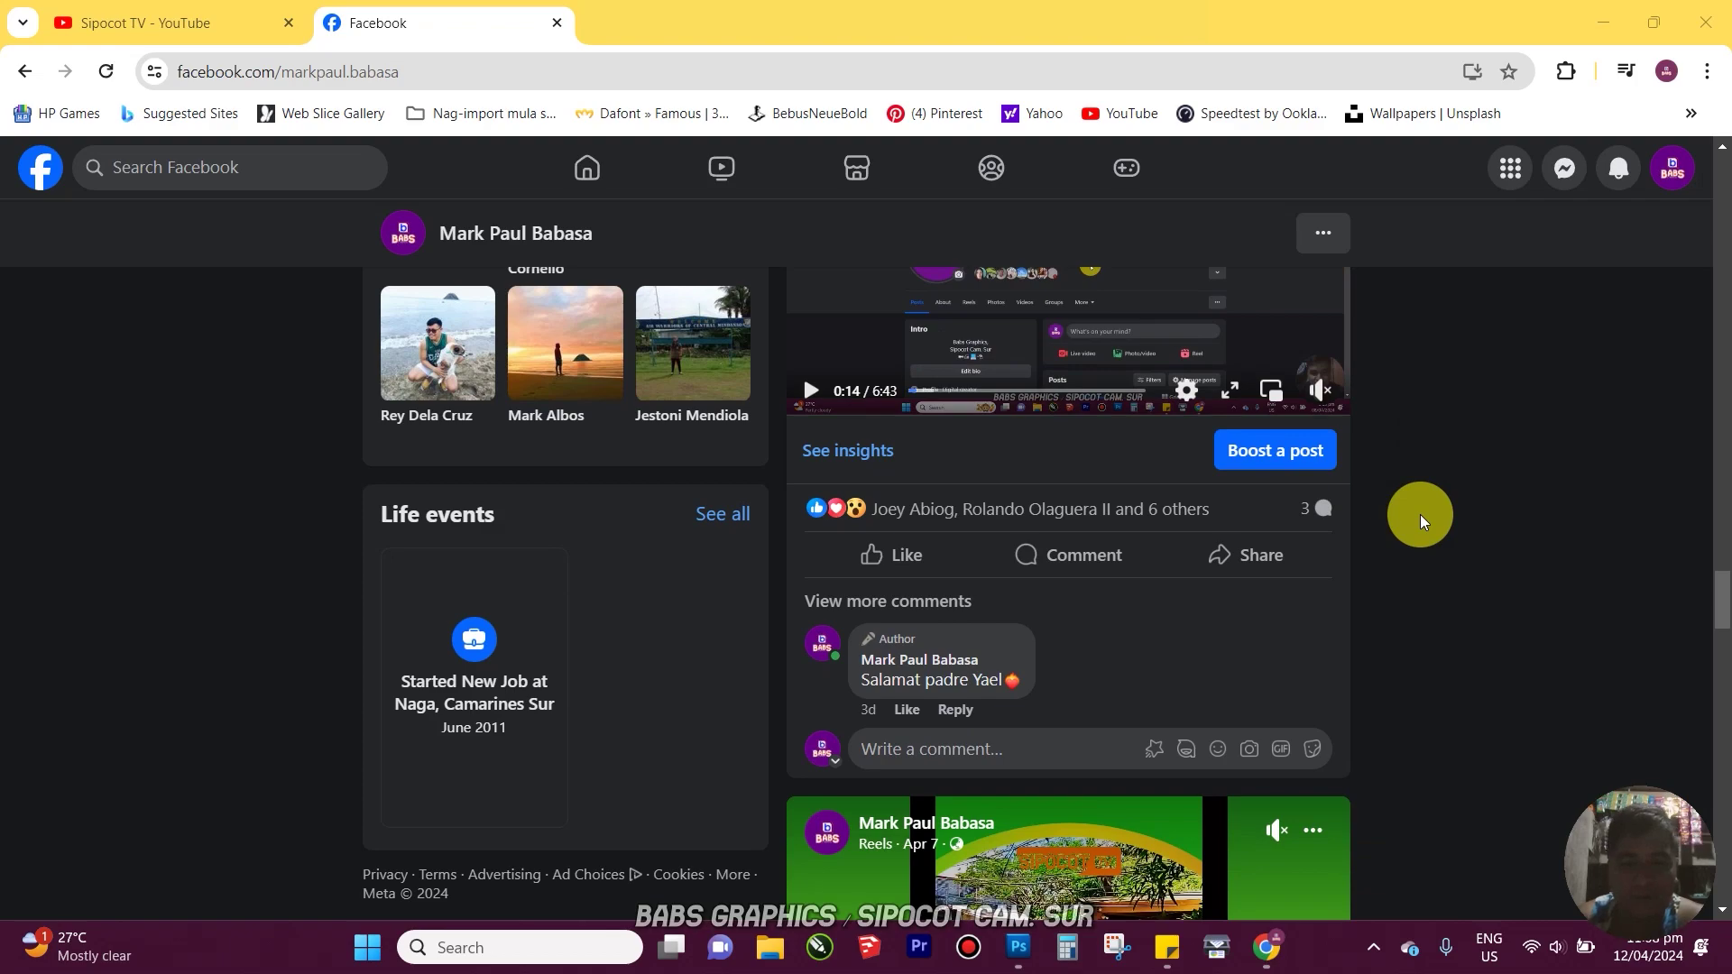
scroll(1420, 512, down, 6)
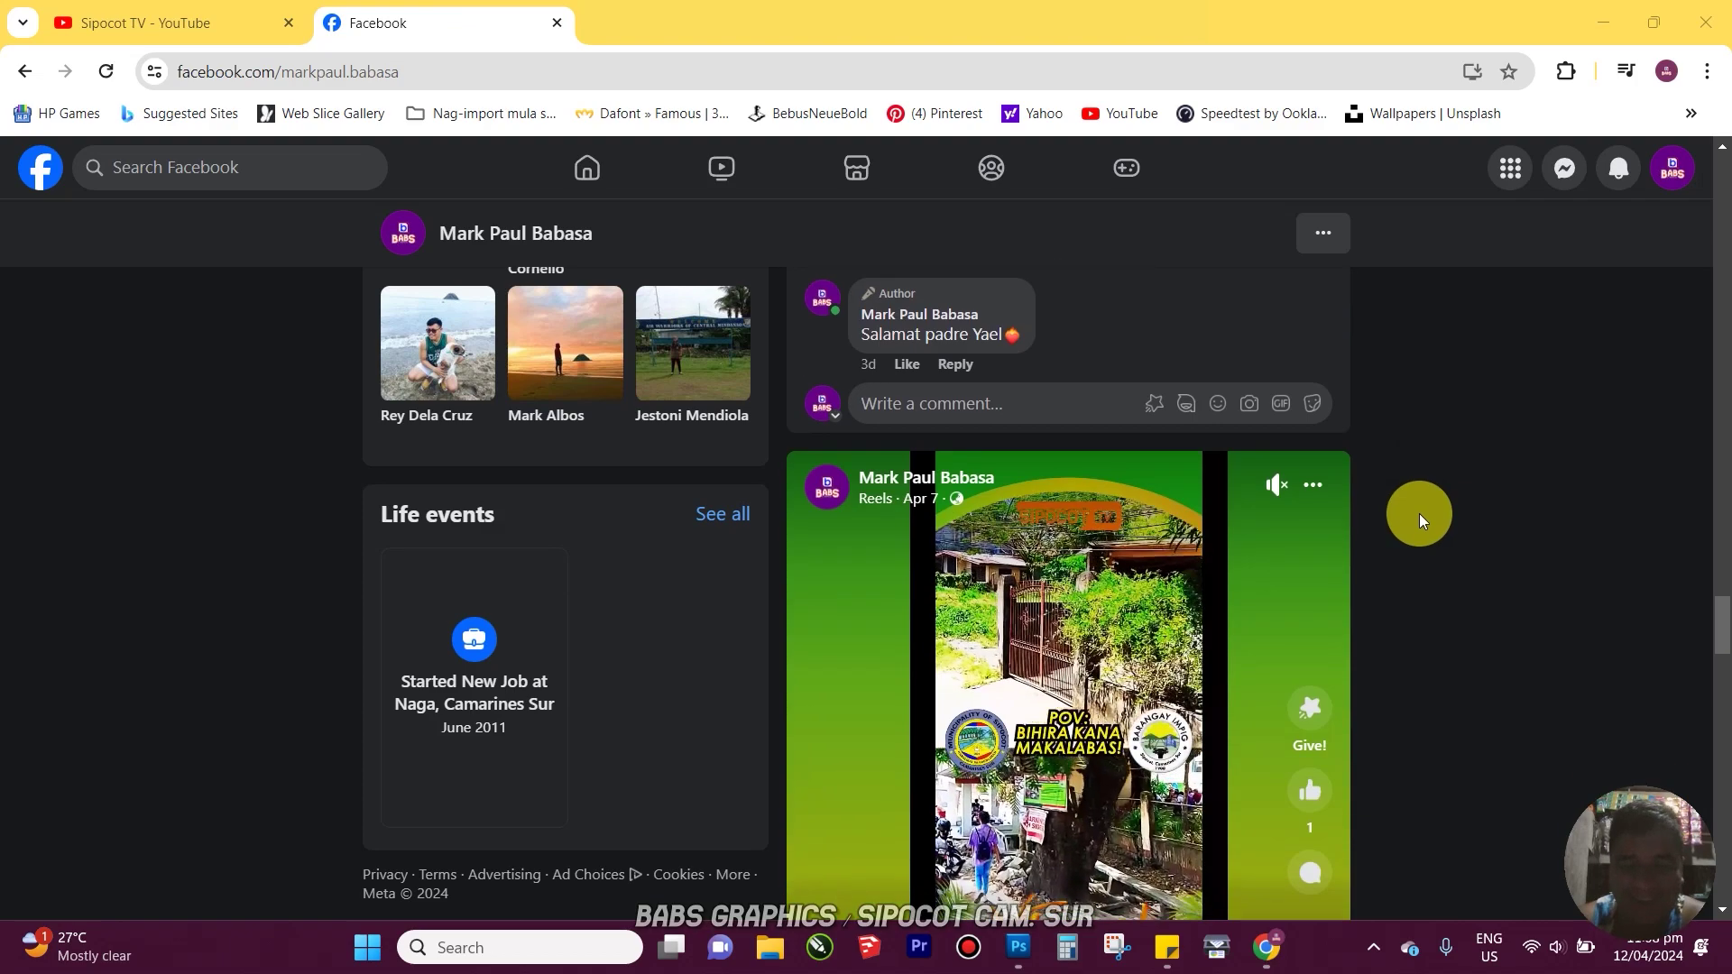
scroll(1116, 512, up, 2)
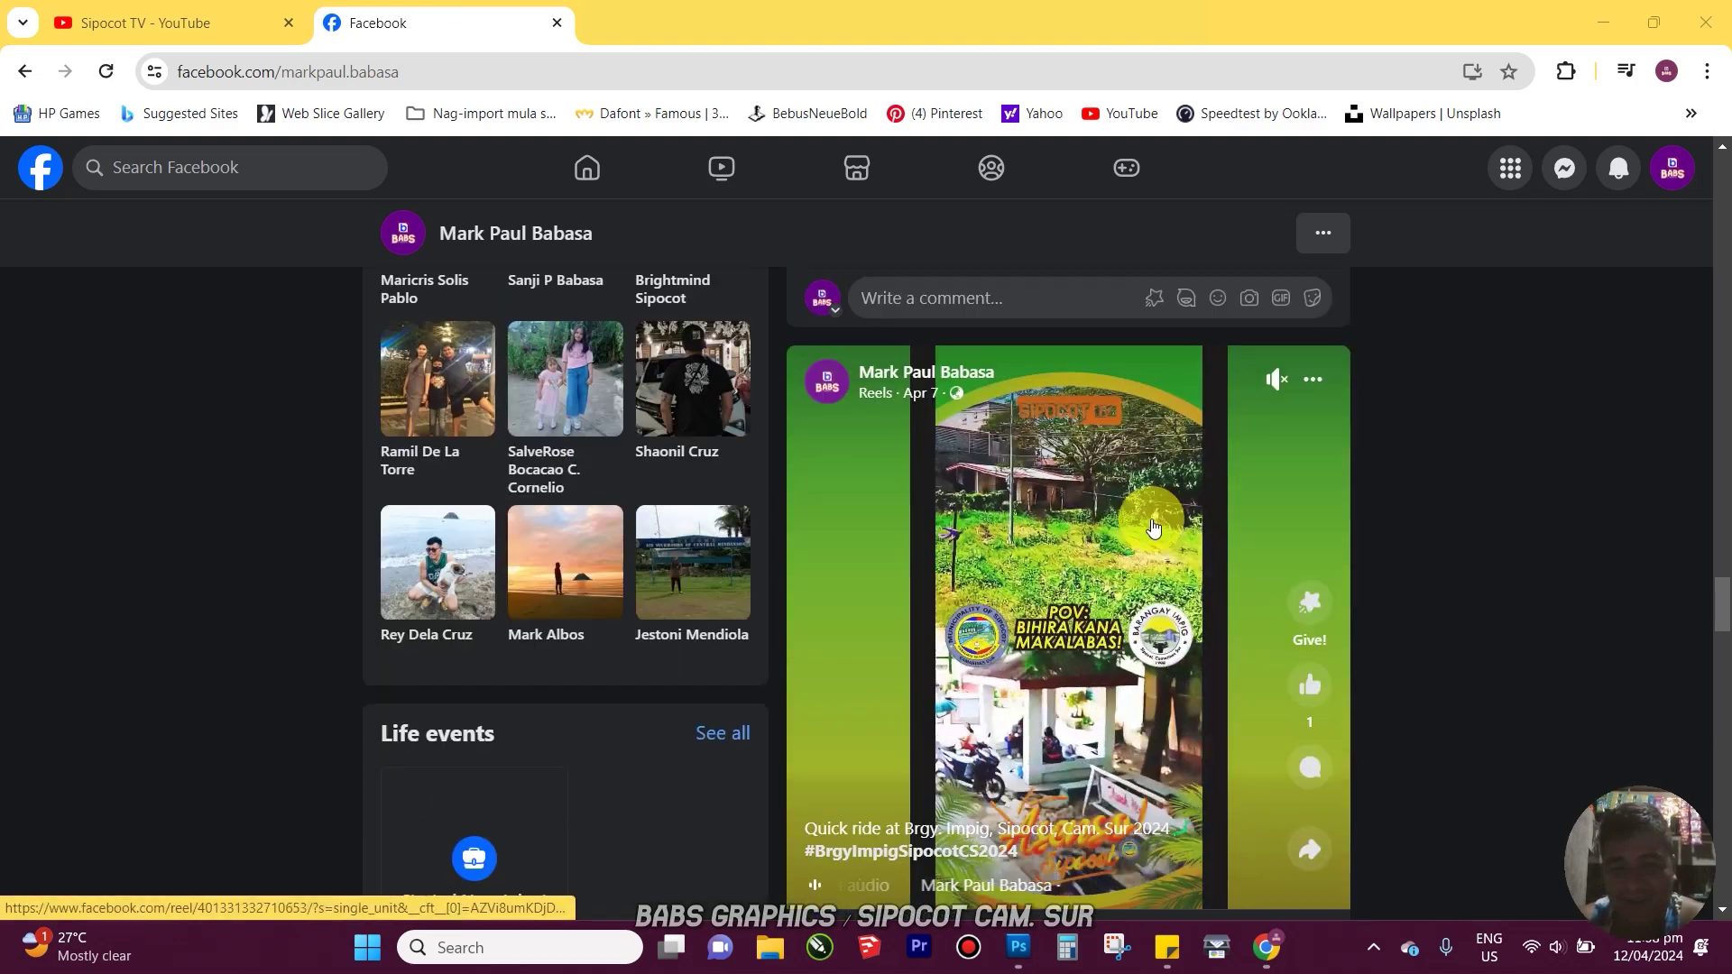
scroll(1155, 528, down, 1)
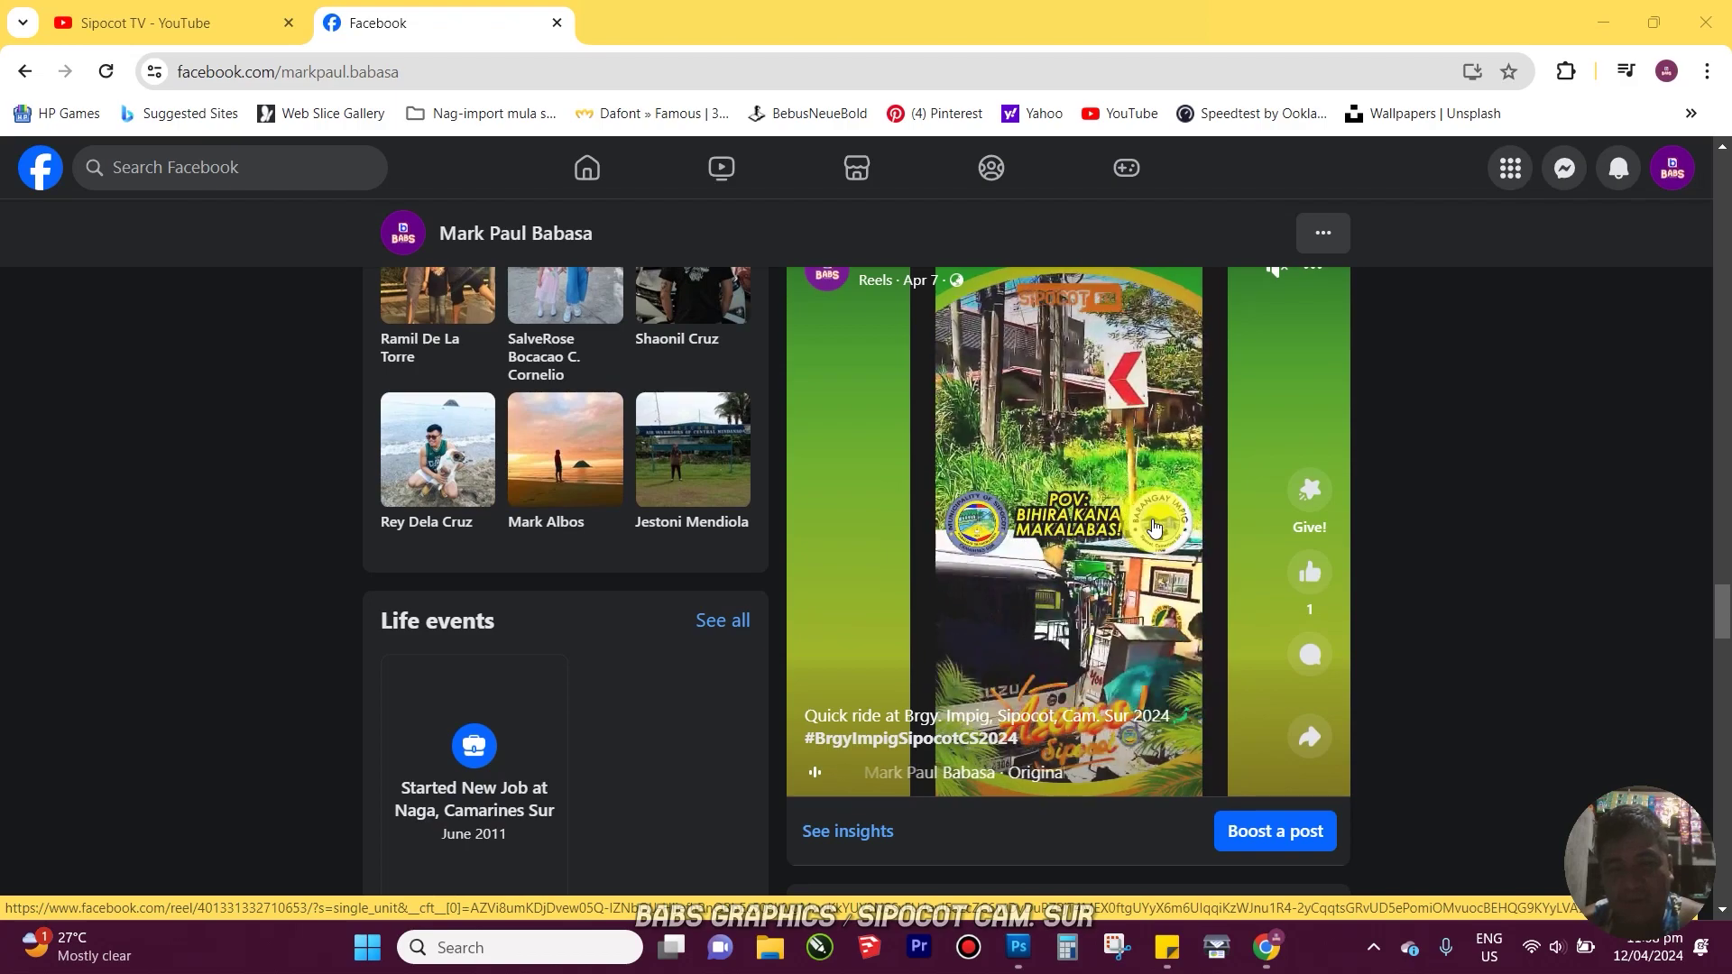
scroll(1155, 528, up, 1)
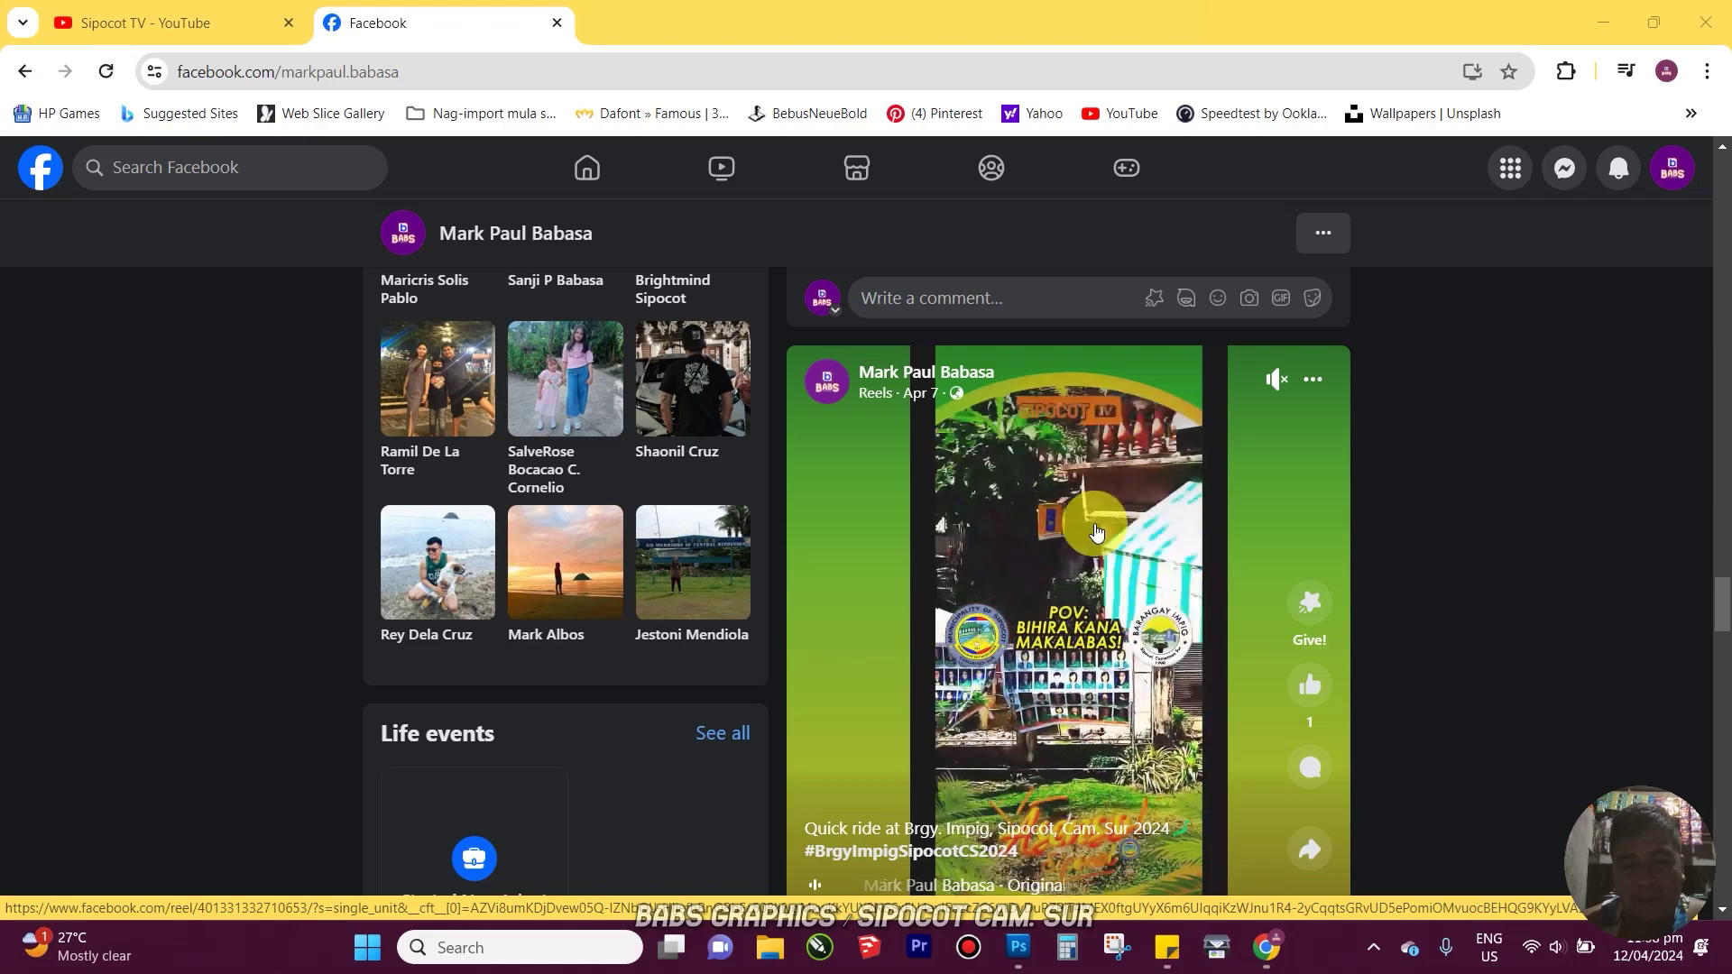
scroll(1096, 530, down, 1)
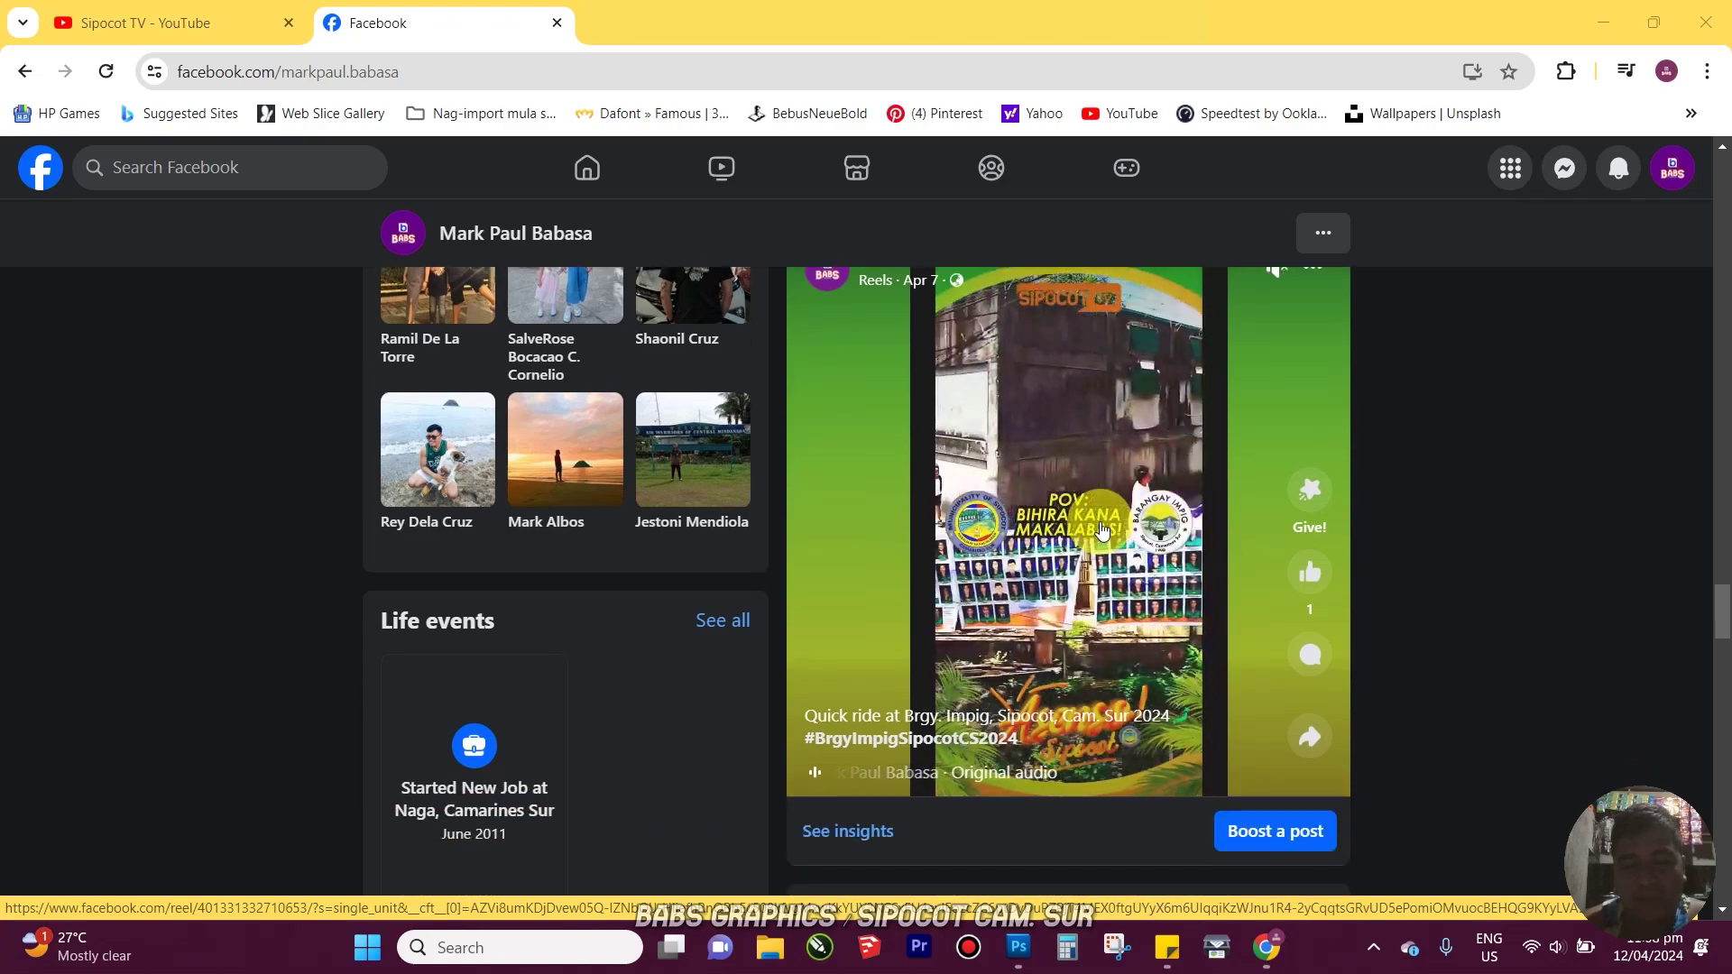
scroll(1101, 530, up, 1)
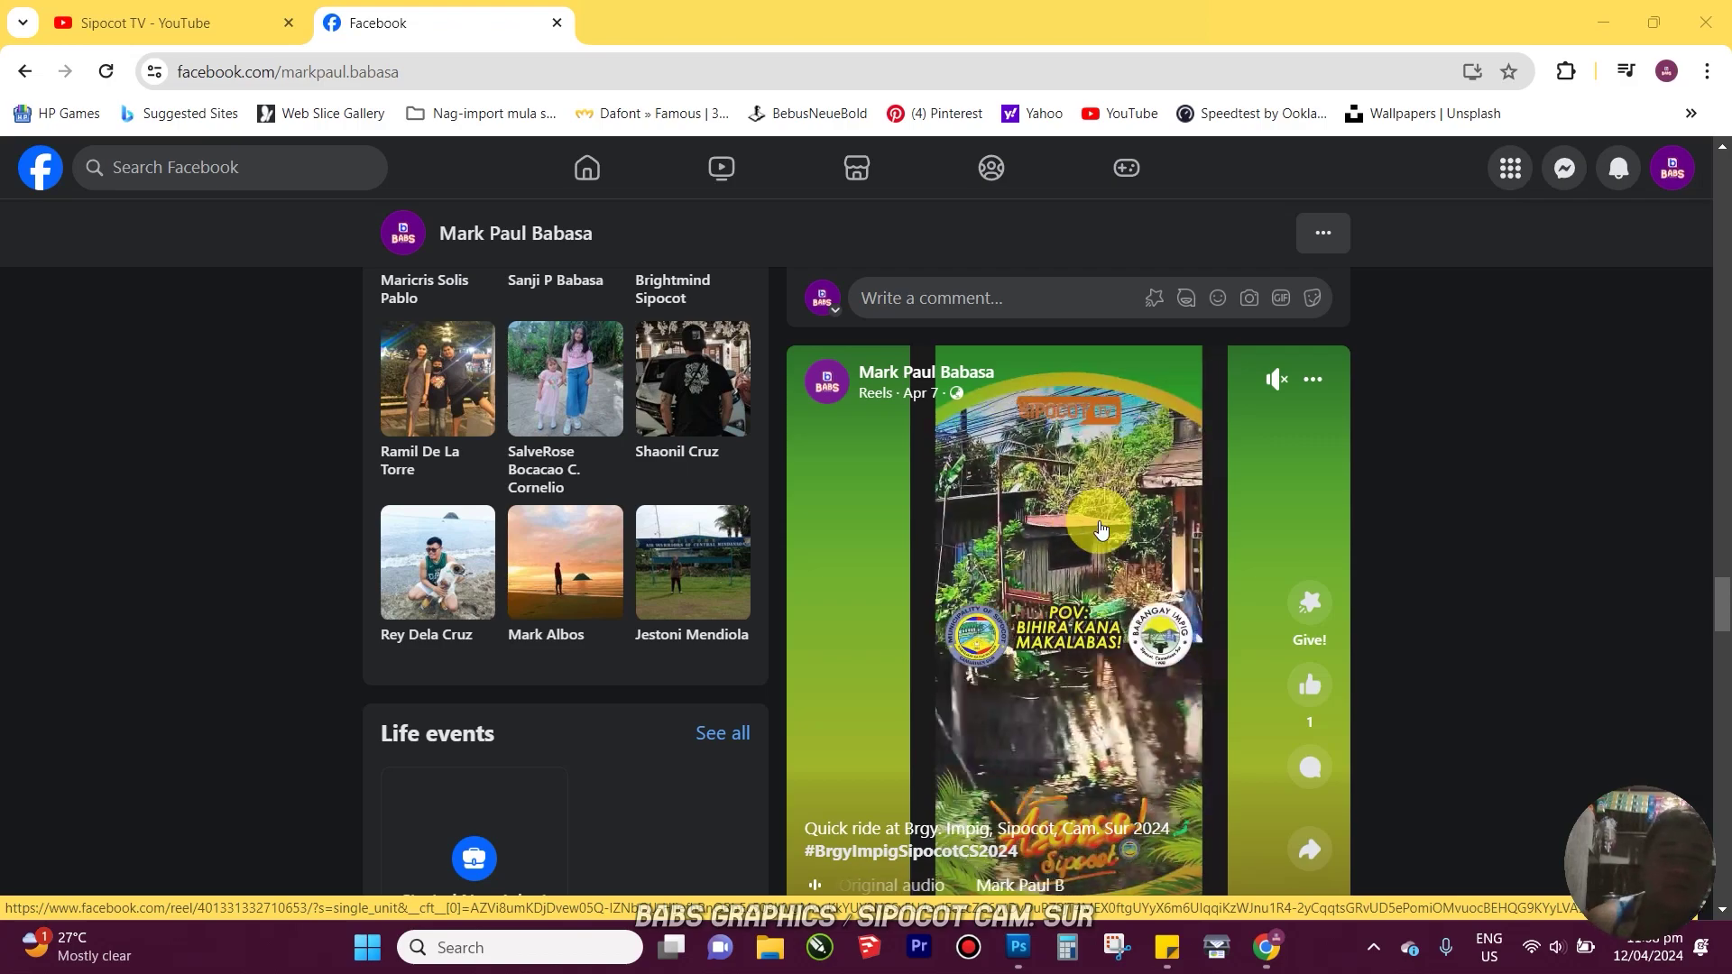
scroll(1101, 531, down, 2)
Examine the older CorelDRAW 2019 logo, branding and layouting video posts, and return to the start of the profile
scroll(1100, 530, down, 5)
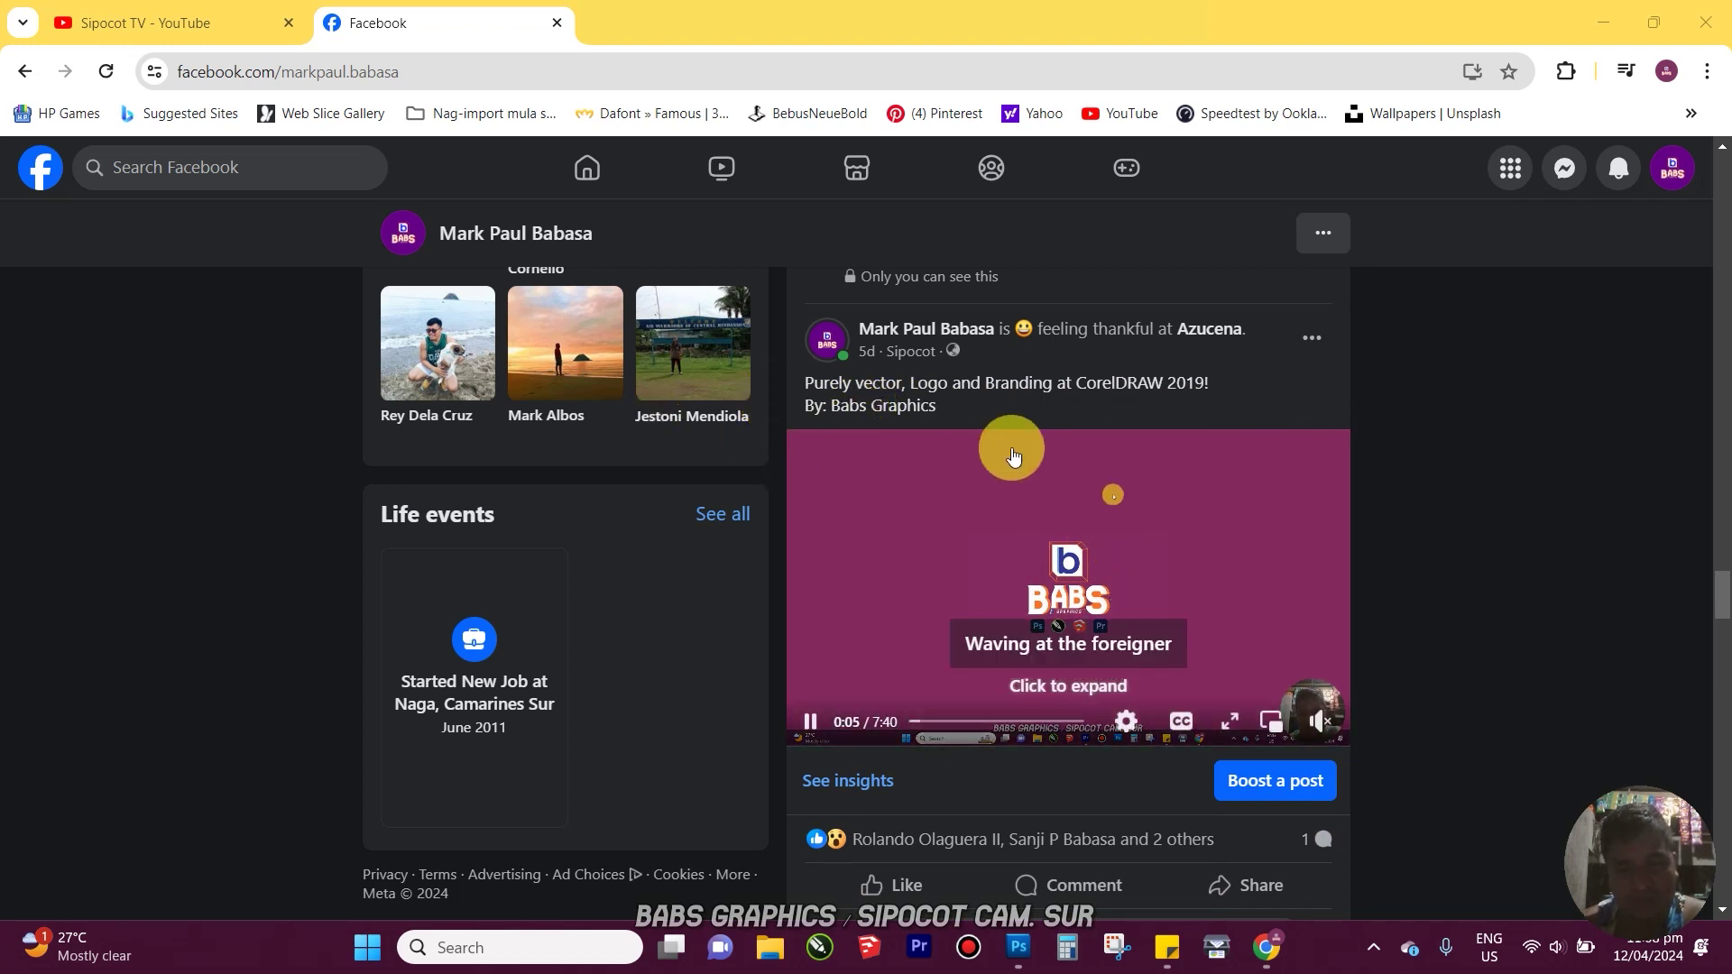
scroll(1225, 541, down, 7)
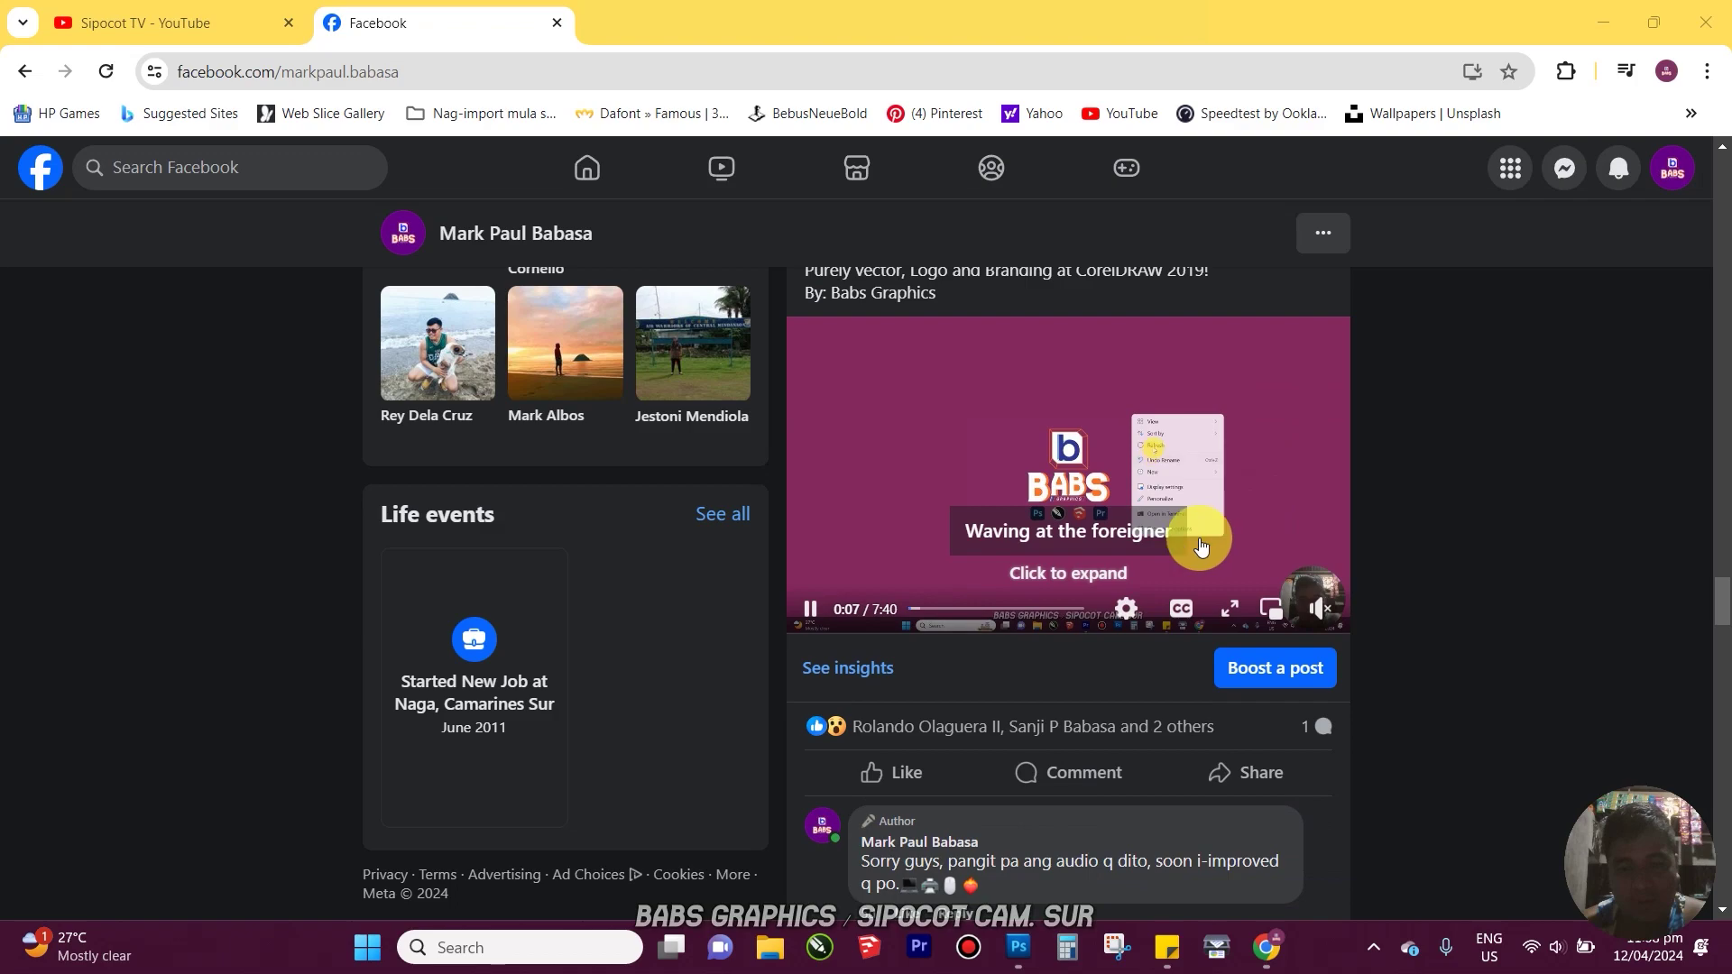
scroll(1127, 540, down, 15)
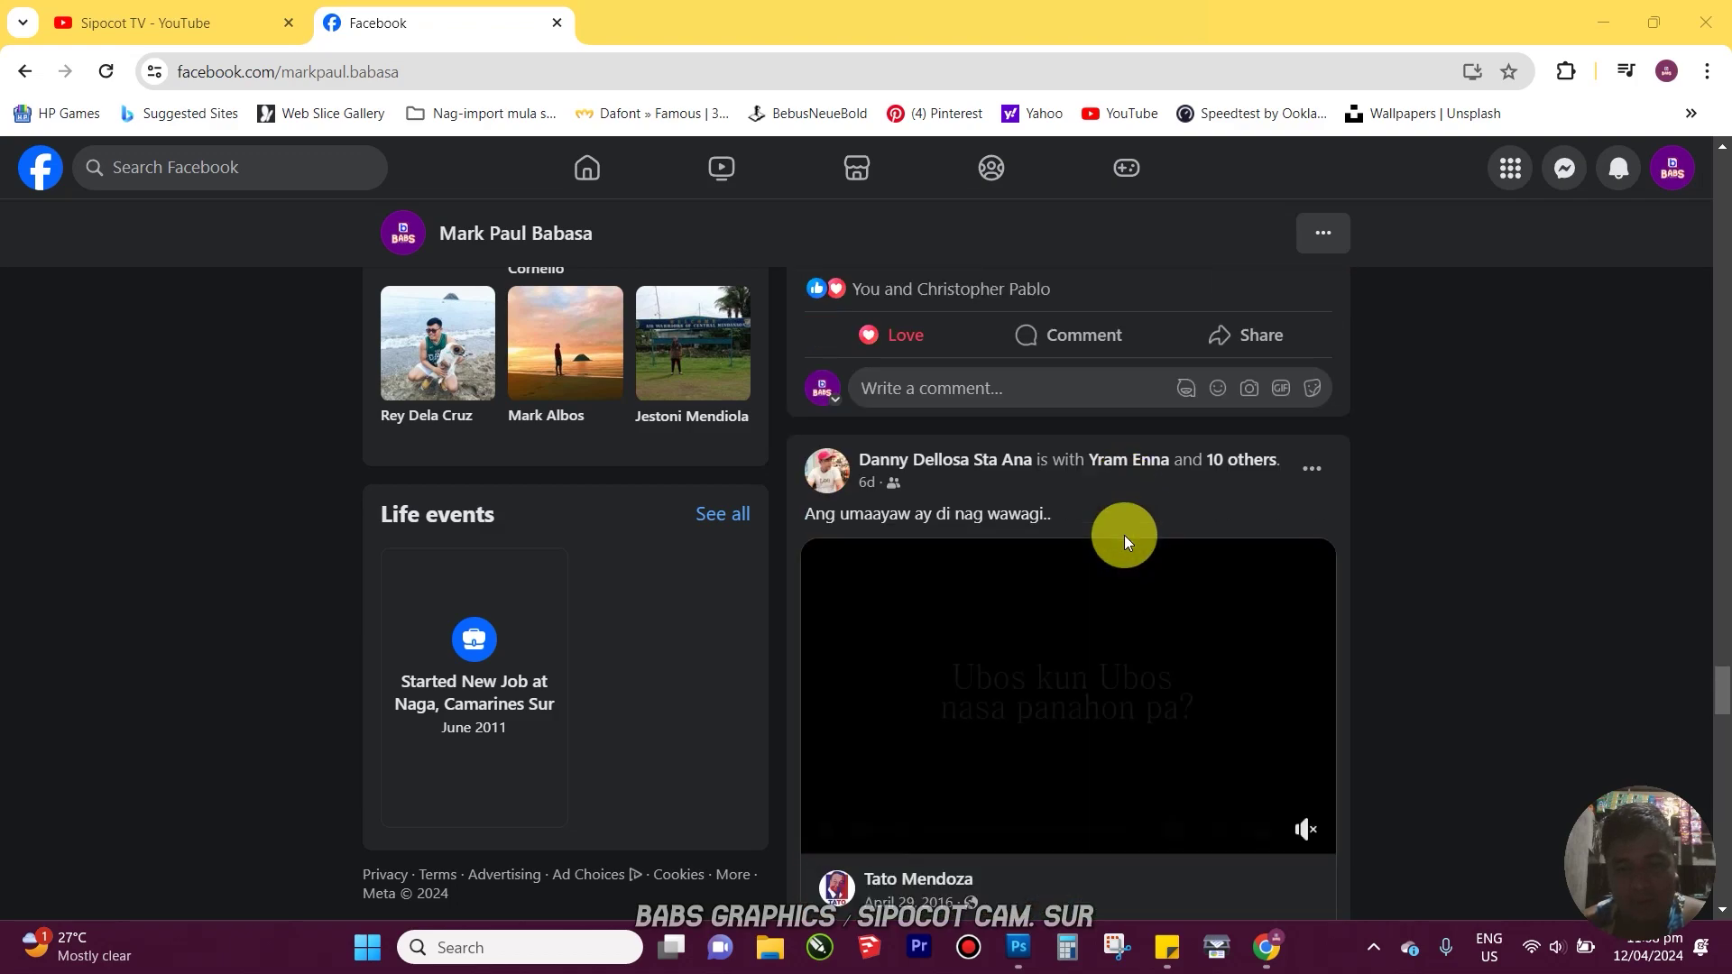
scroll(1124, 539, down, 3)
scroll(1126, 541, up, 4)
scroll(1125, 542, down, 5)
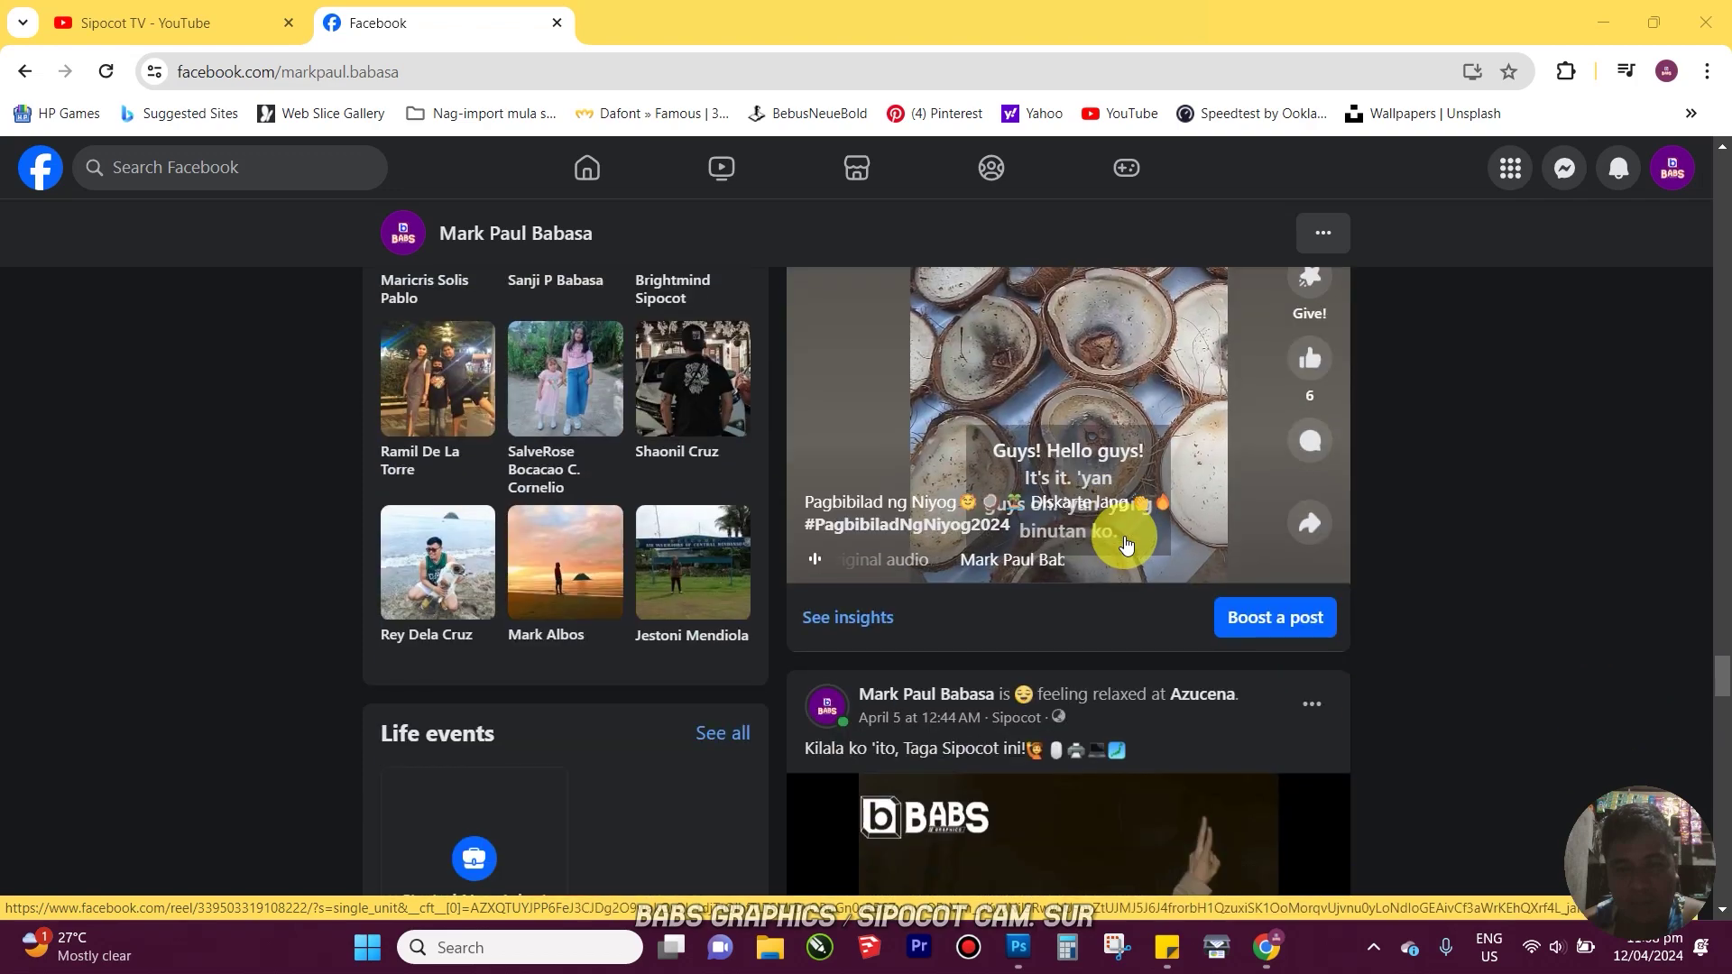
scroll(1126, 541, down, 2)
scroll(1124, 541, down, 11)
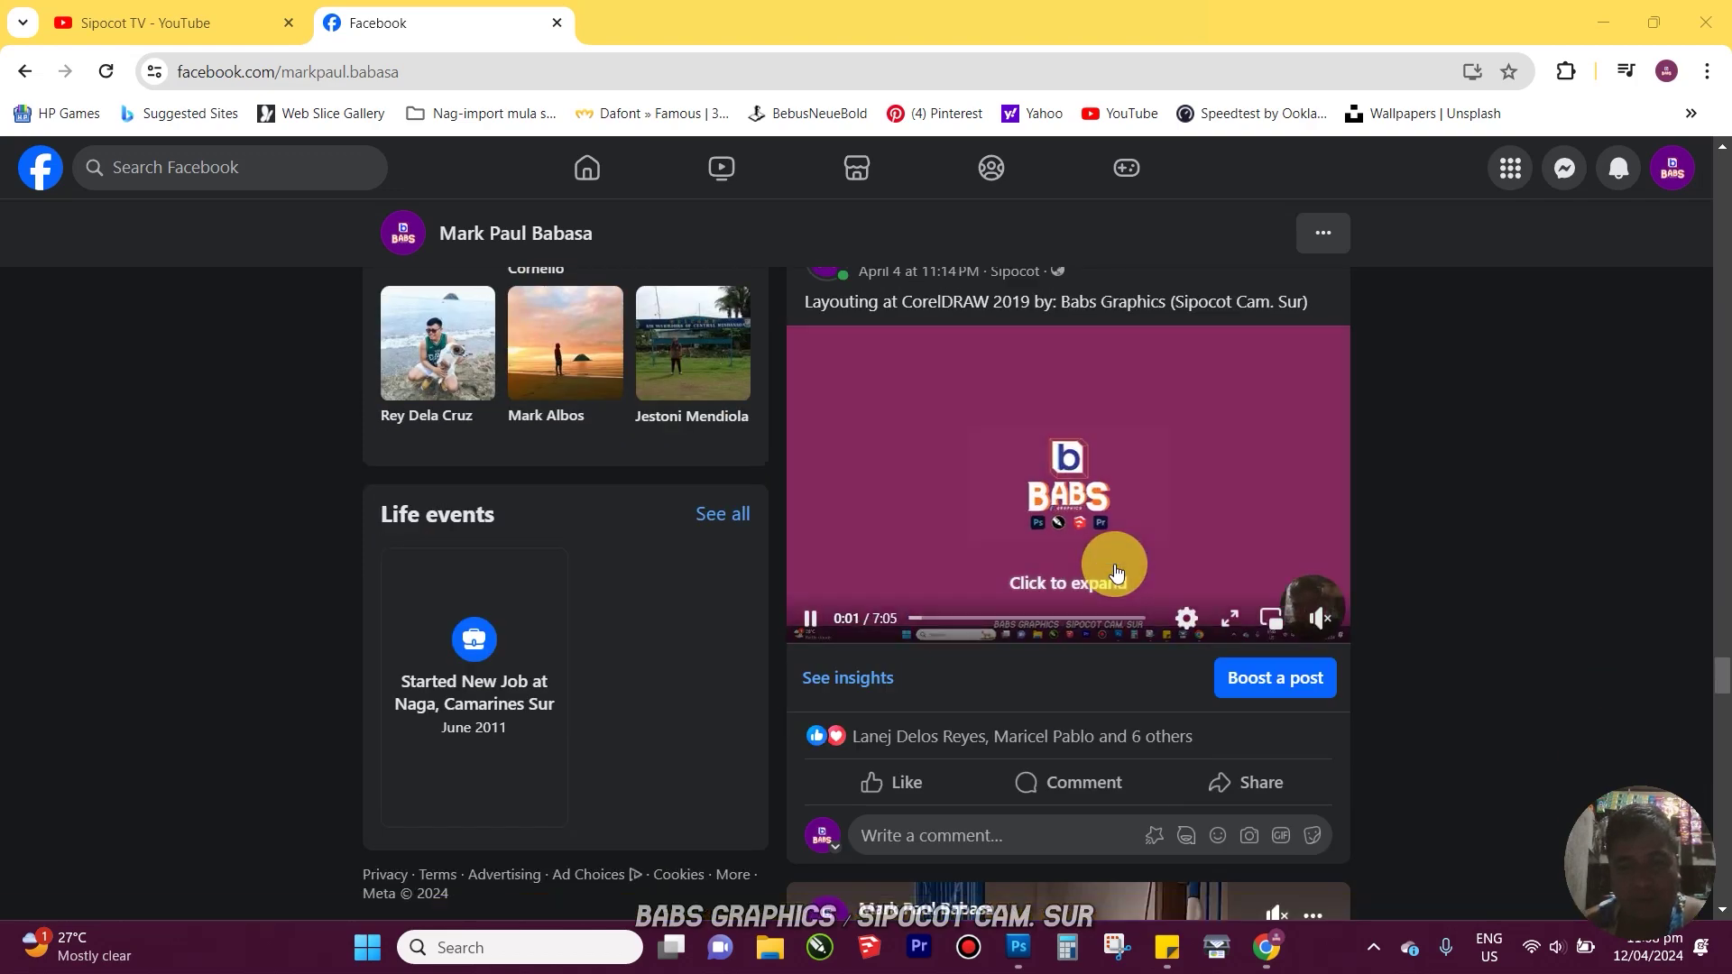
scroll(1116, 568, down, 4)
scroll(1100, 564, up, 7)
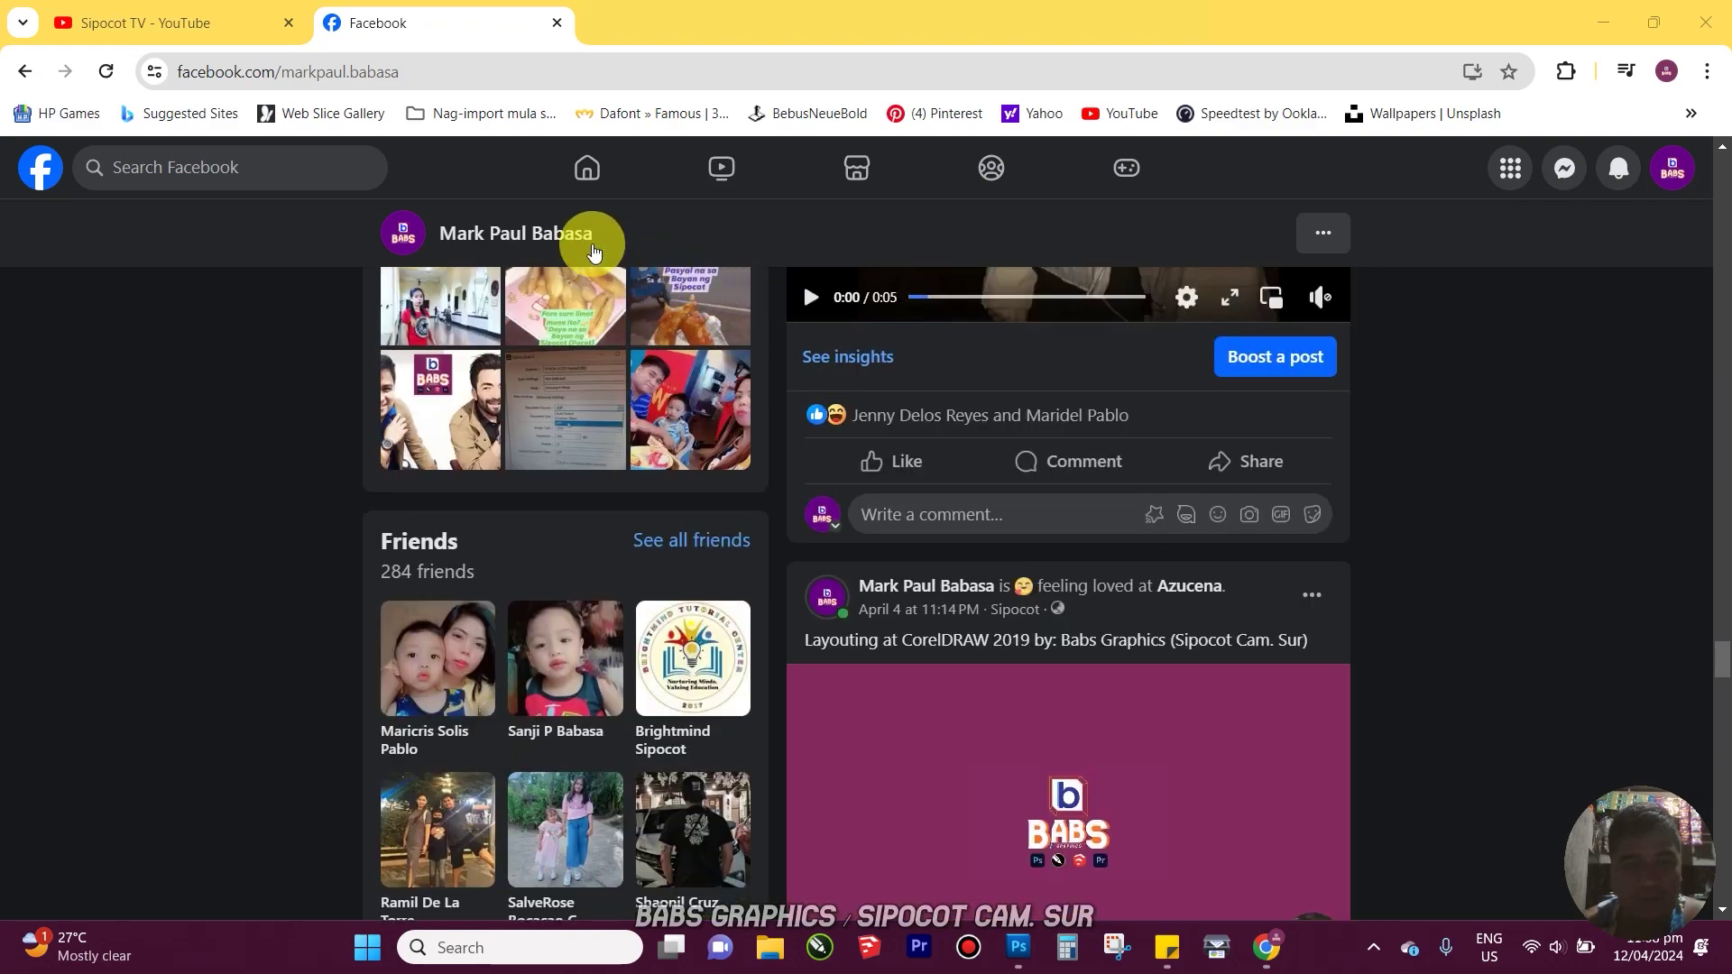
scroll(582, 325, up, 3)
scroll(582, 325, up, 6)
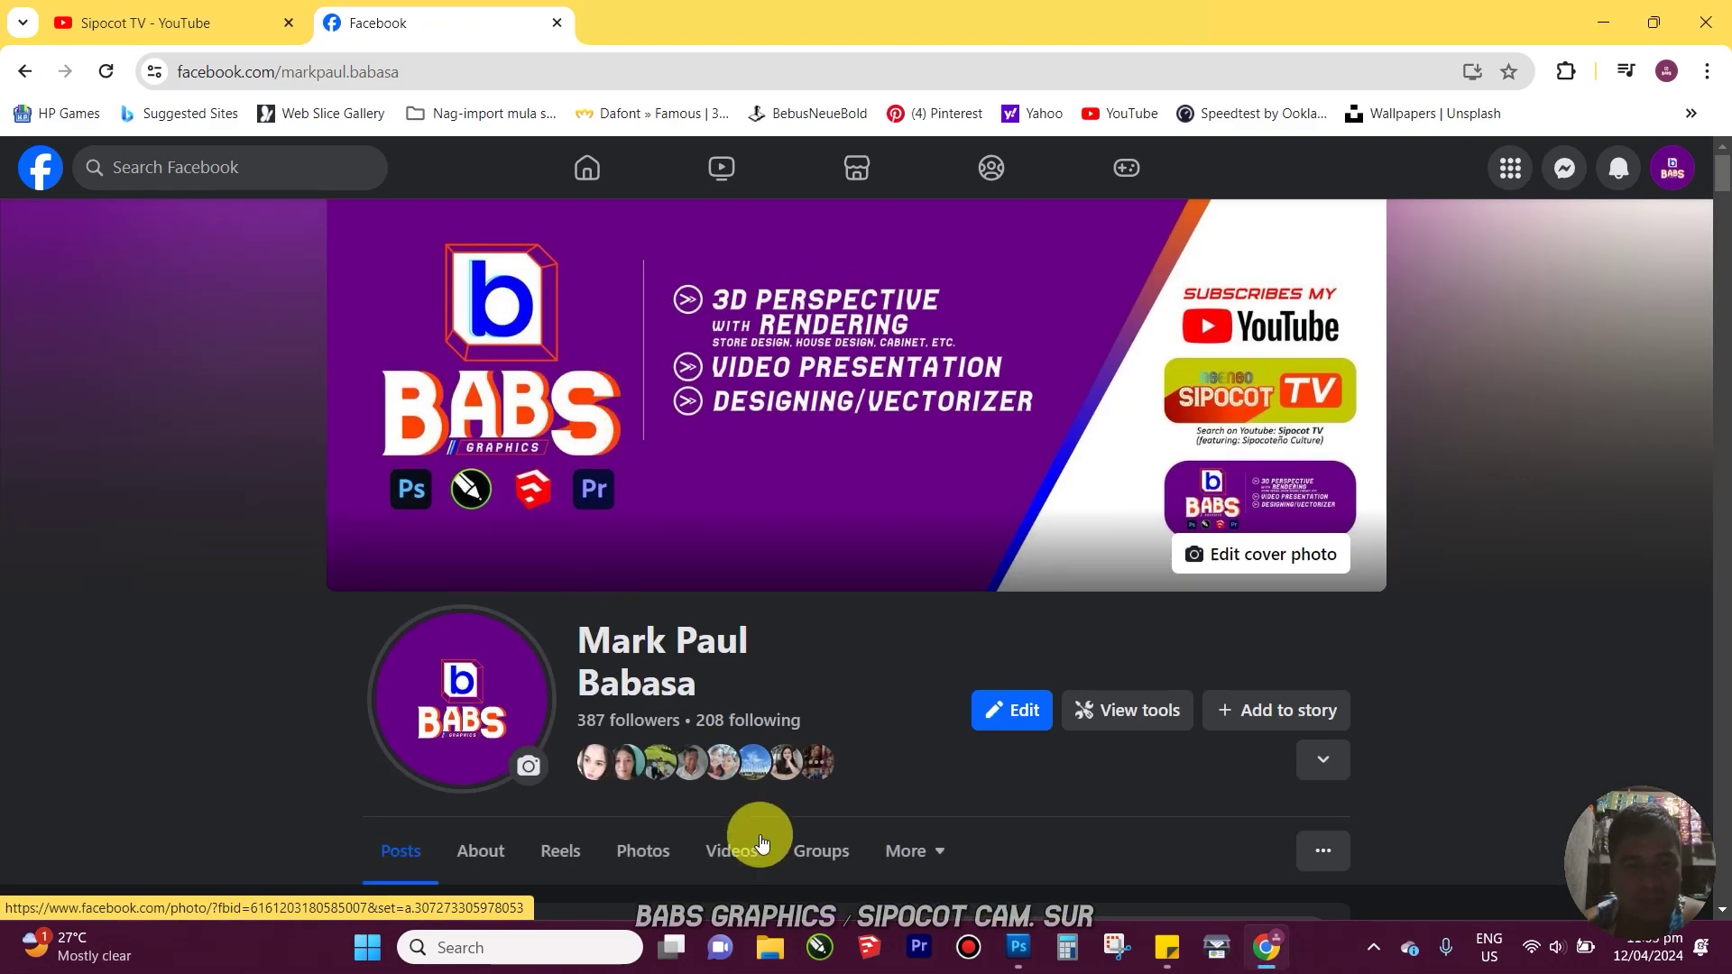
Examine the Facebook profile's reels, play the Muñoz, Quezon City reel, and return to the reels list
click(562, 852)
scroll(846, 597, down, 10)
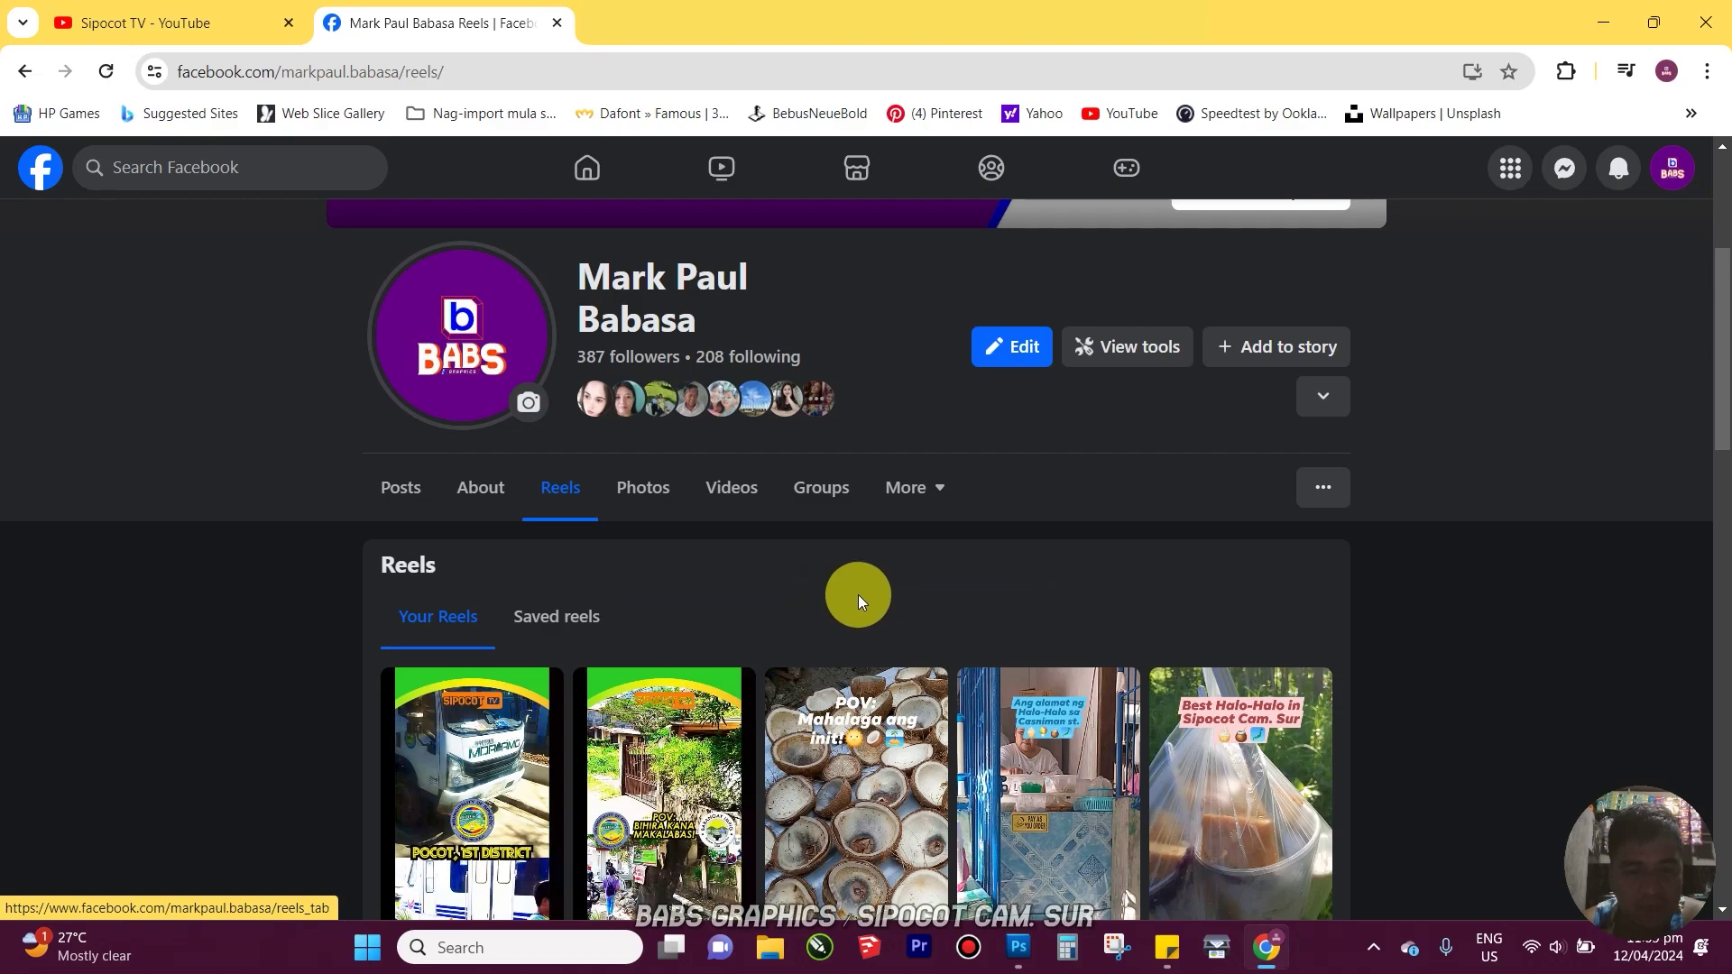
scroll(893, 604, down, 5)
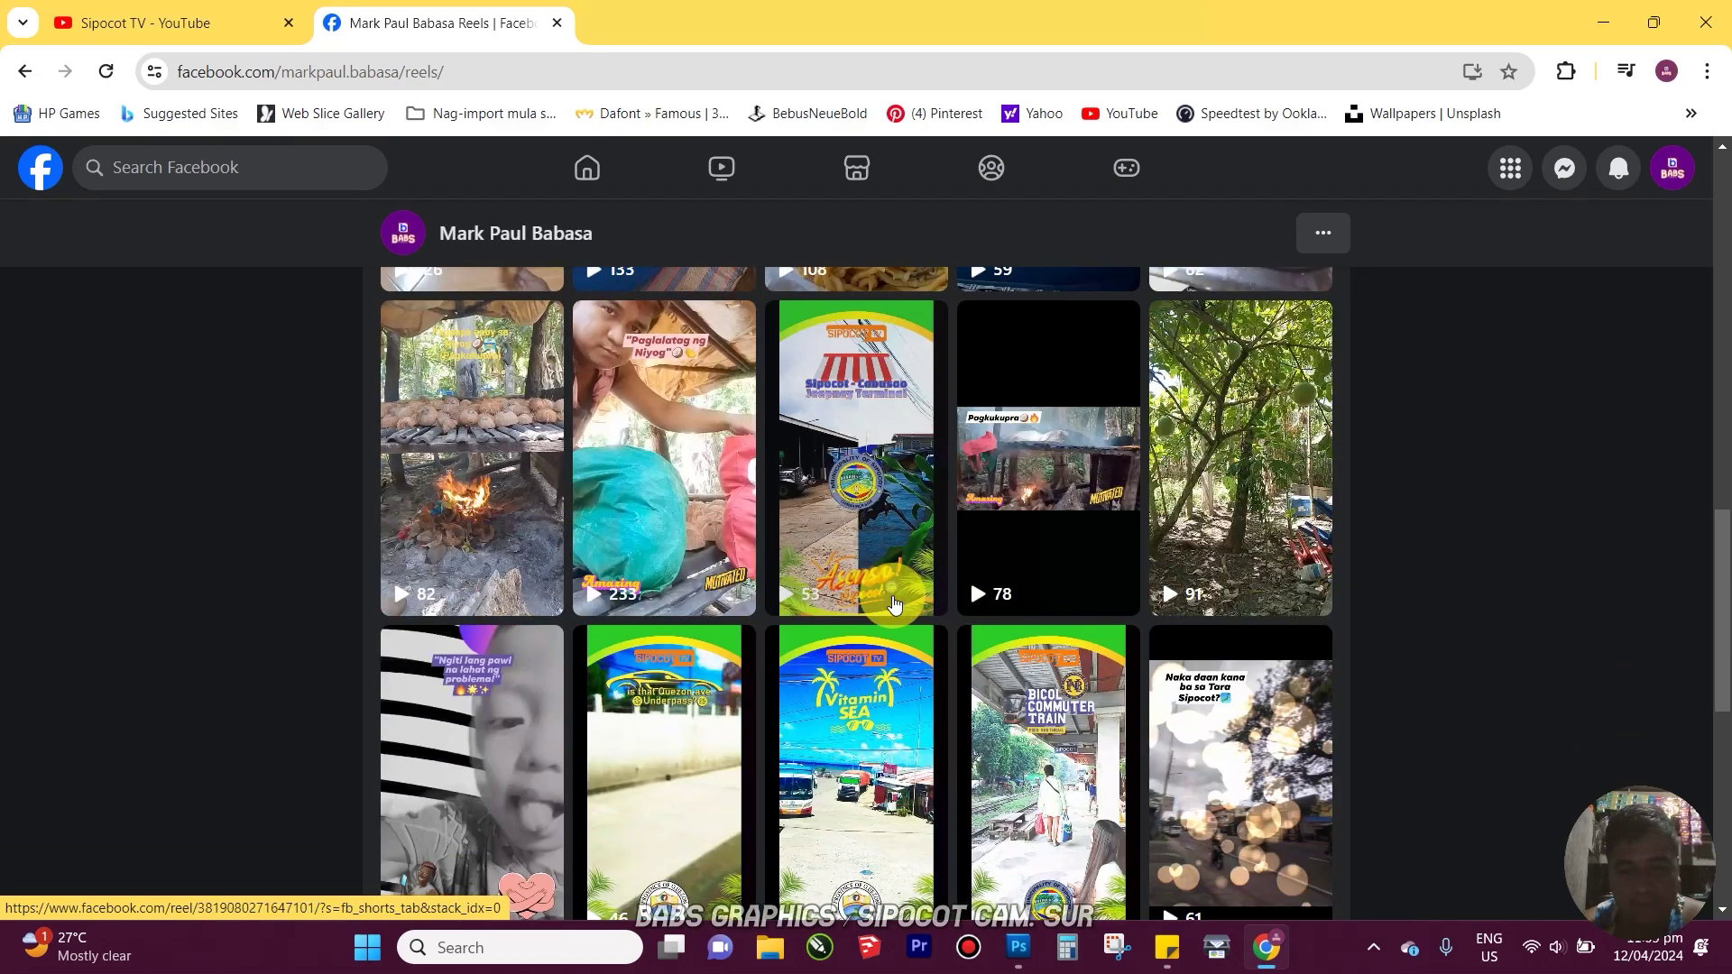
scroll(893, 604, down, 5)
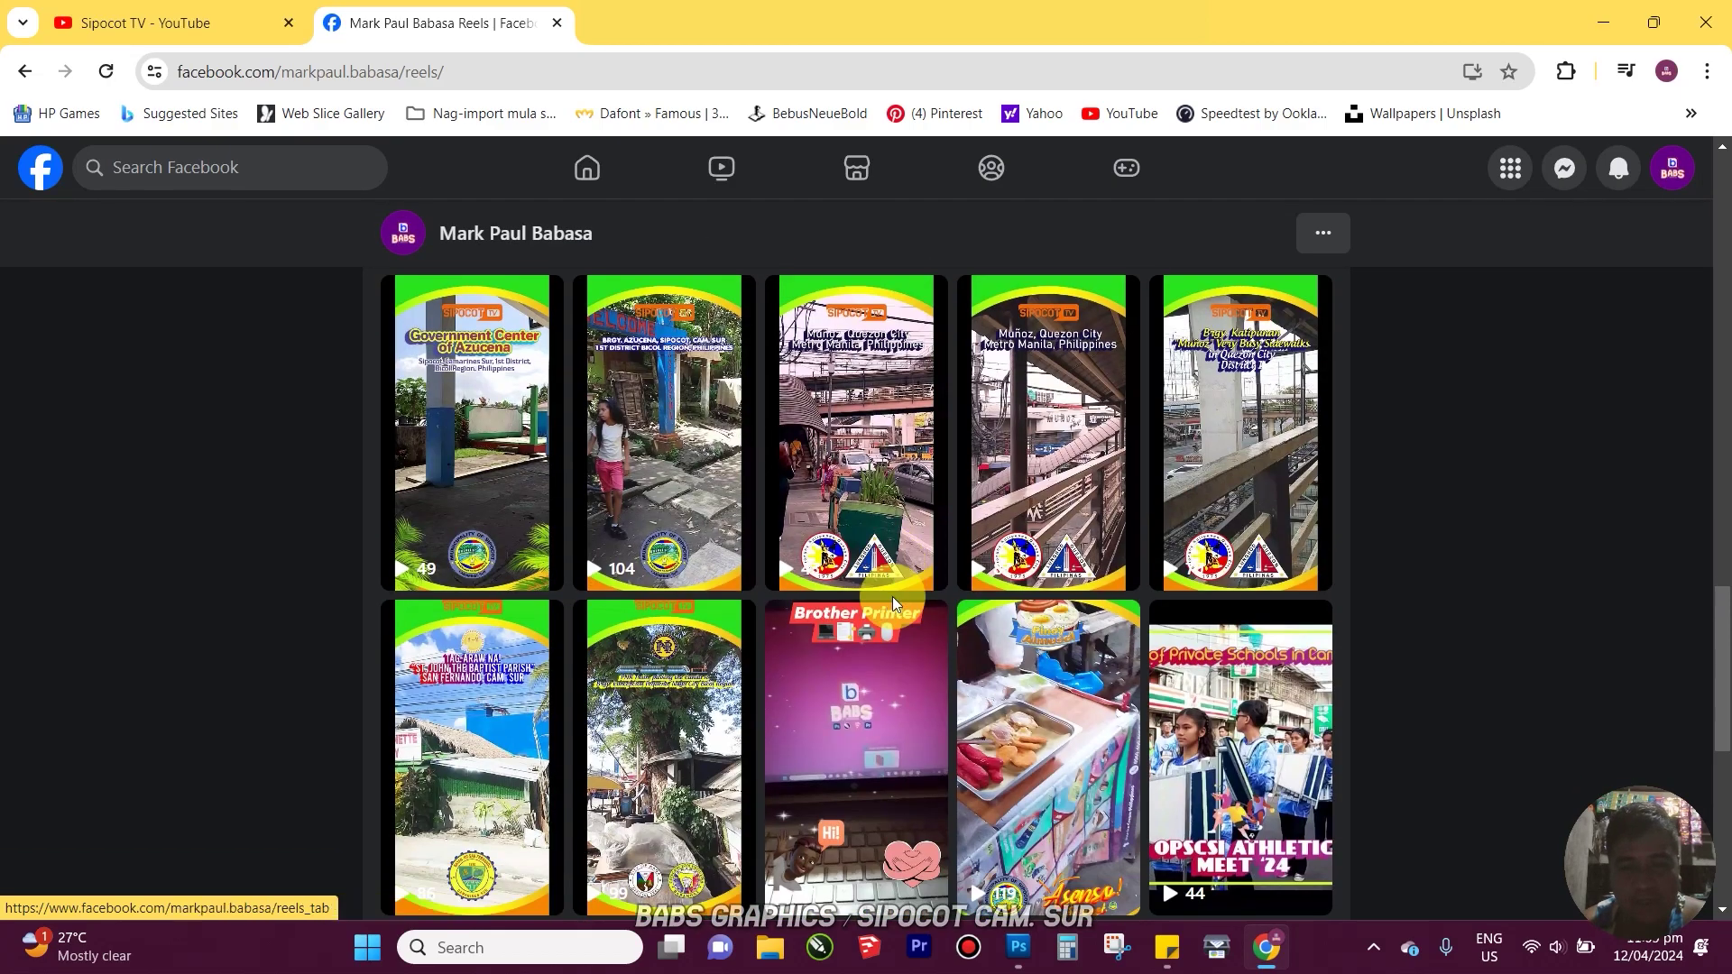
scroll(893, 602, up, 3)
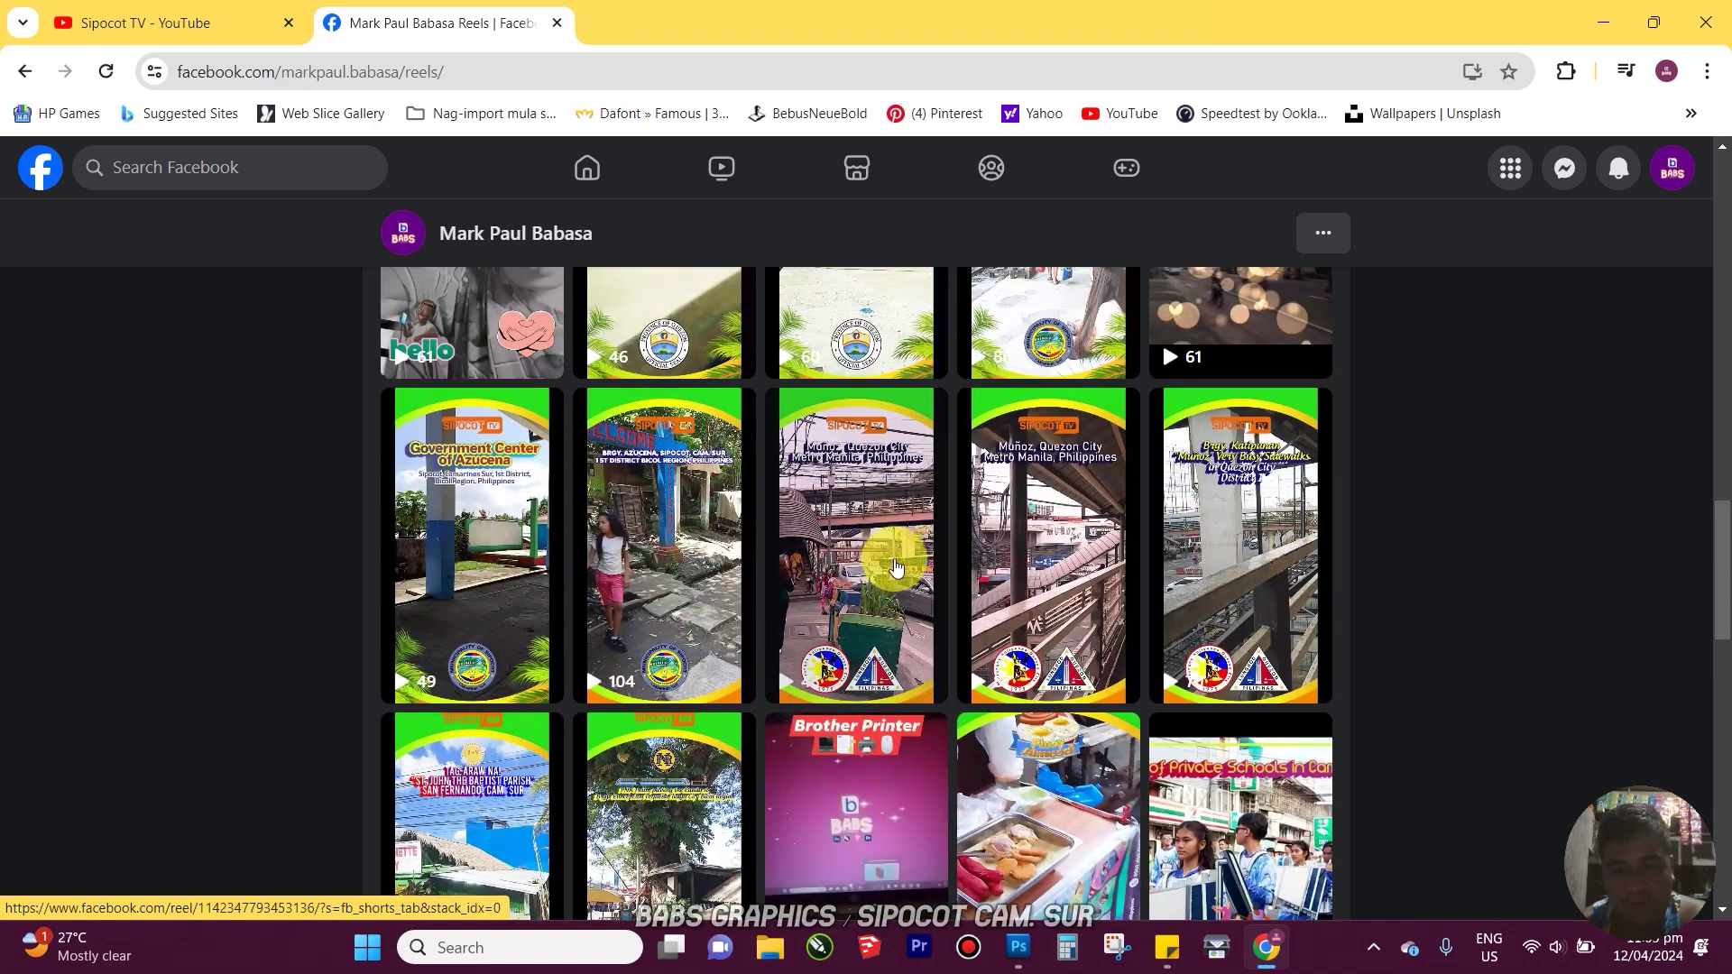
click(896, 560)
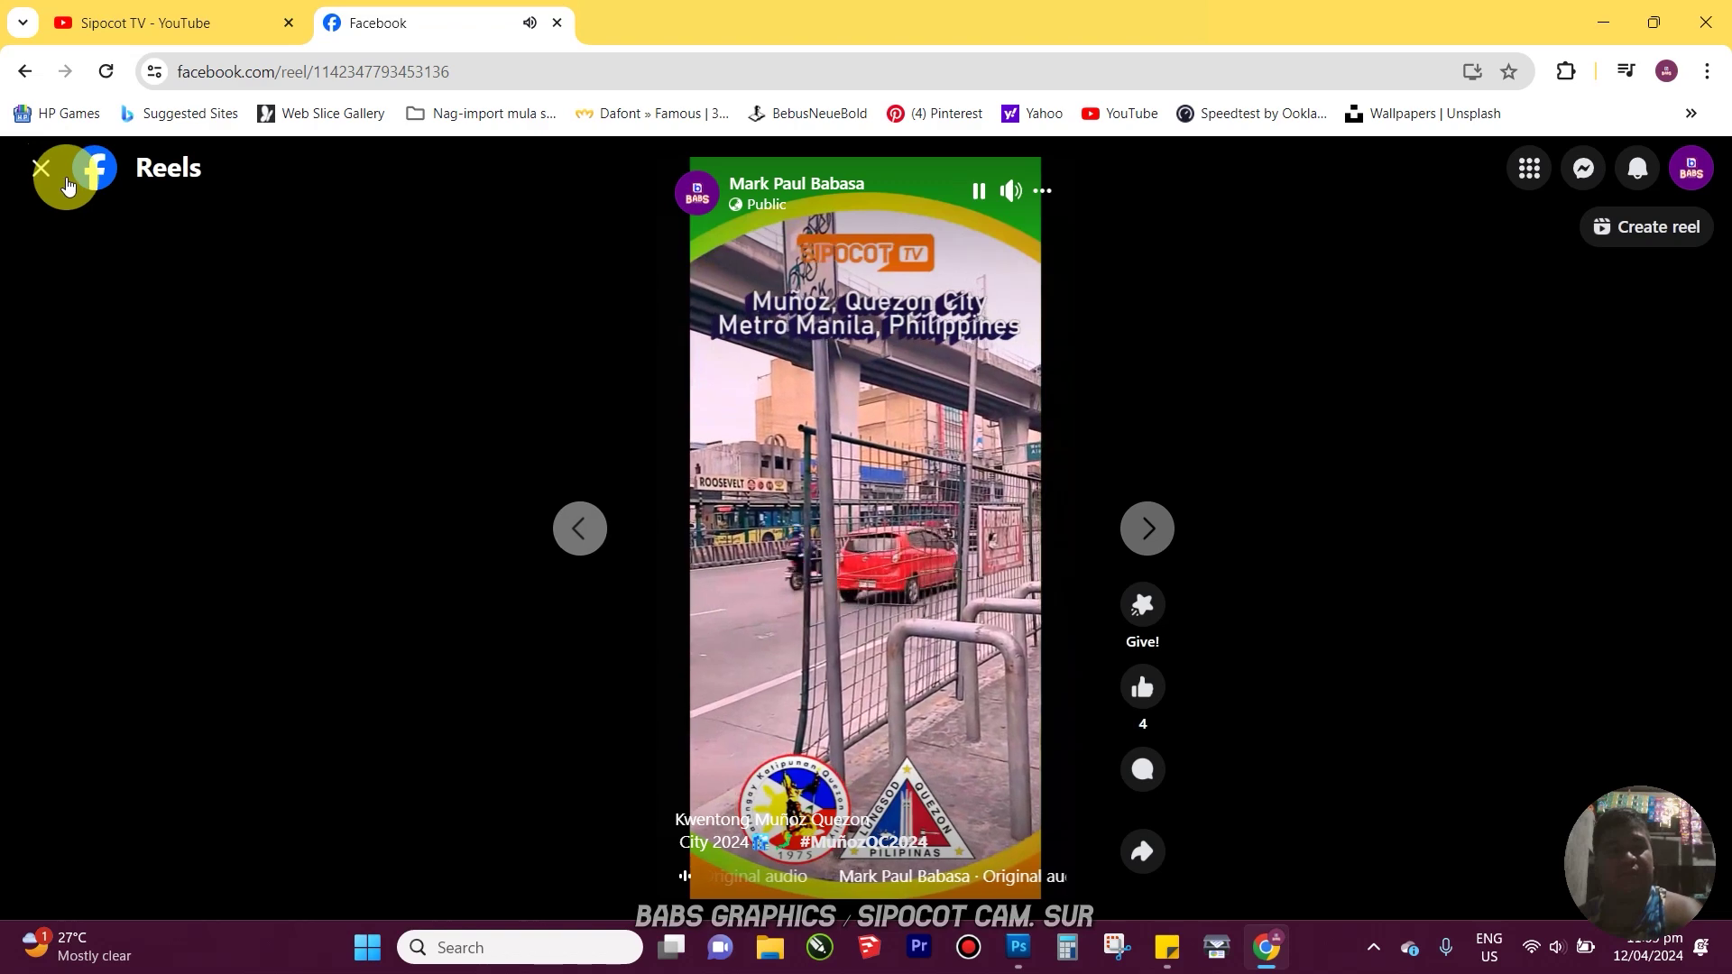
click(49, 180)
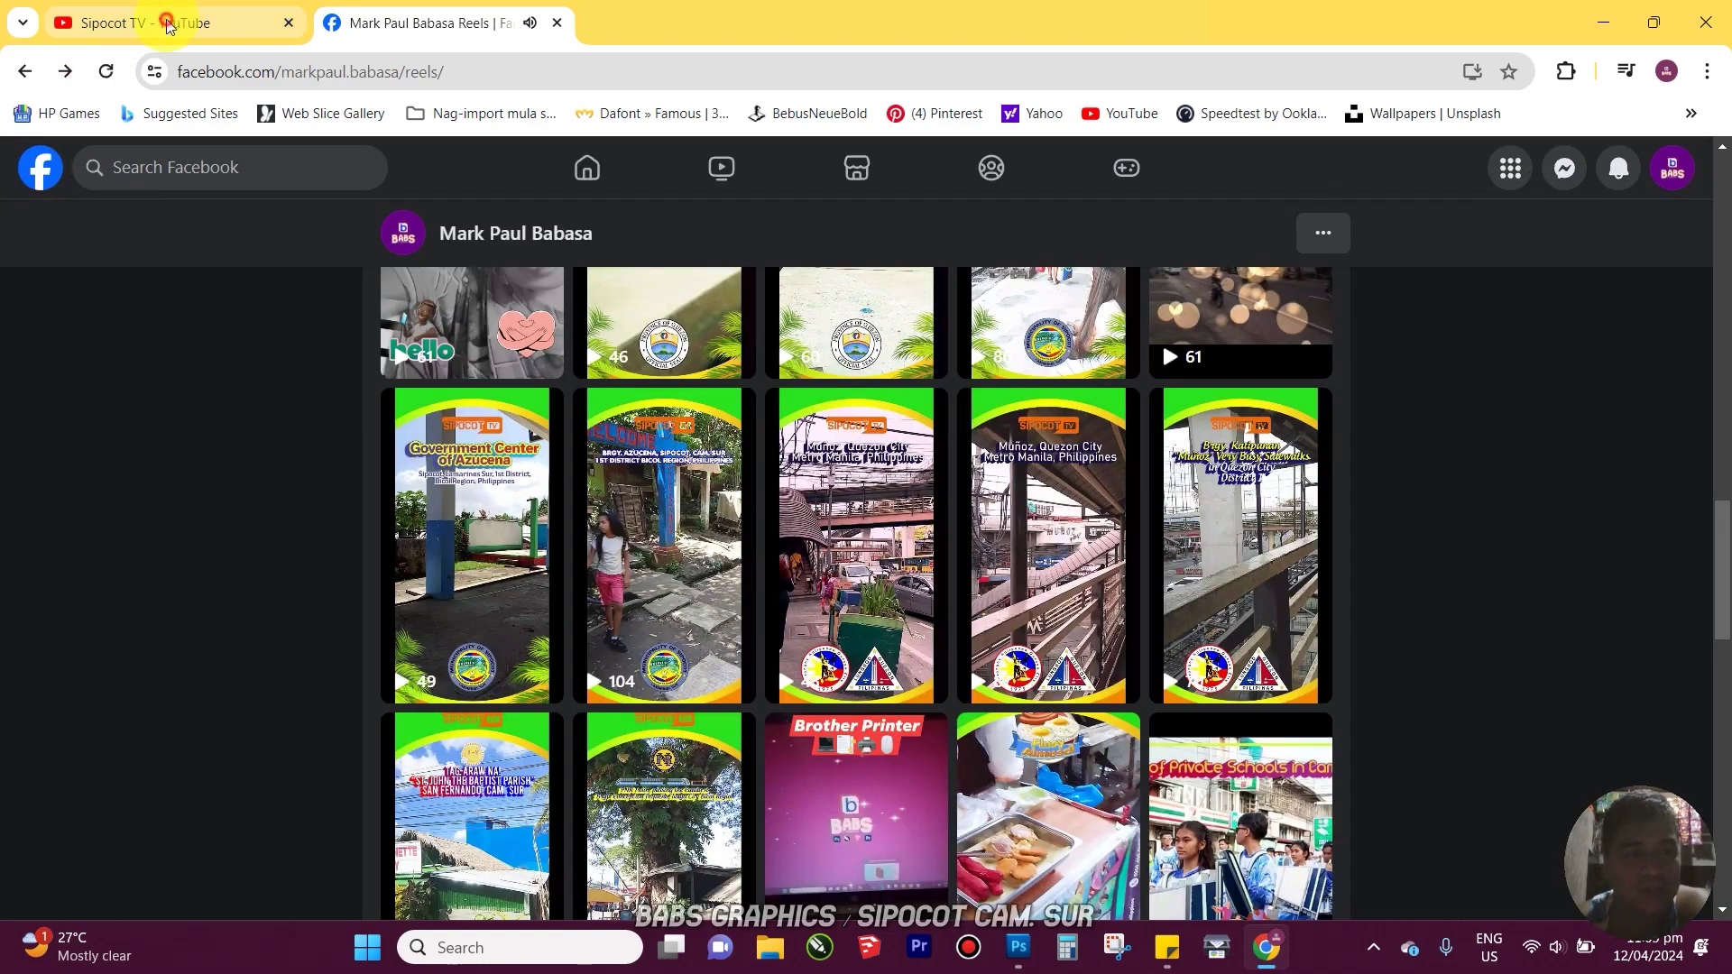
Switch to the Sipocot TV channel on YouTube and examine its home page and latest Shorts
click(169, 27)
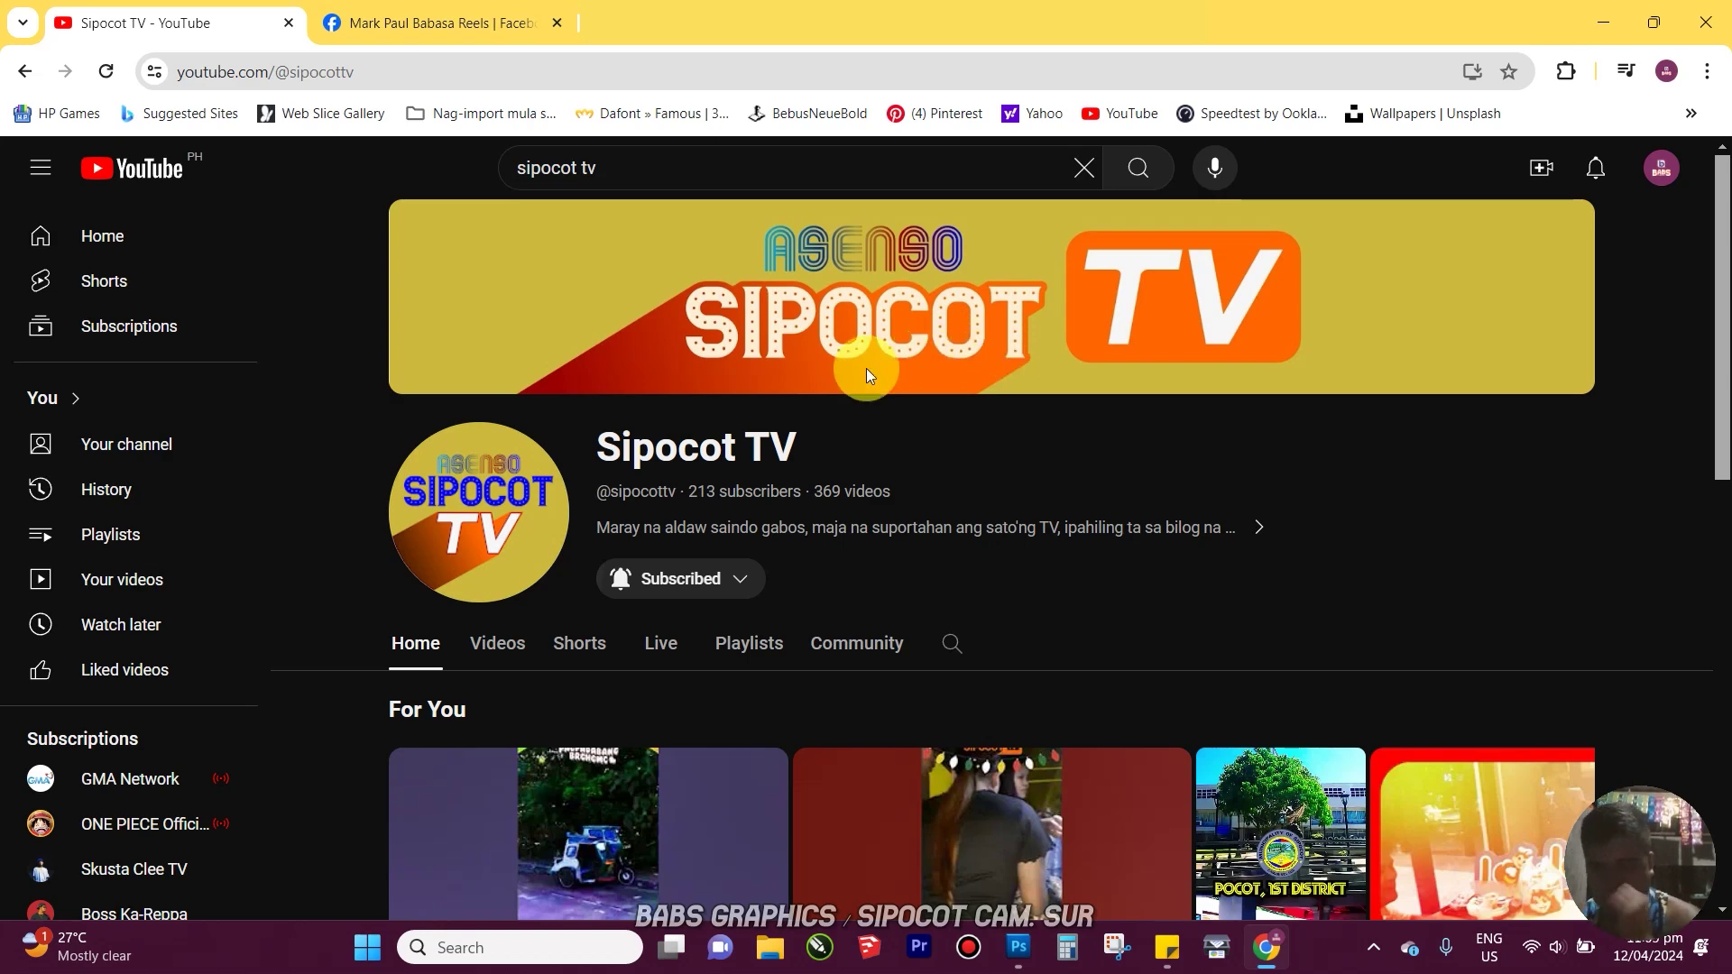
scroll(929, 544, down, 3)
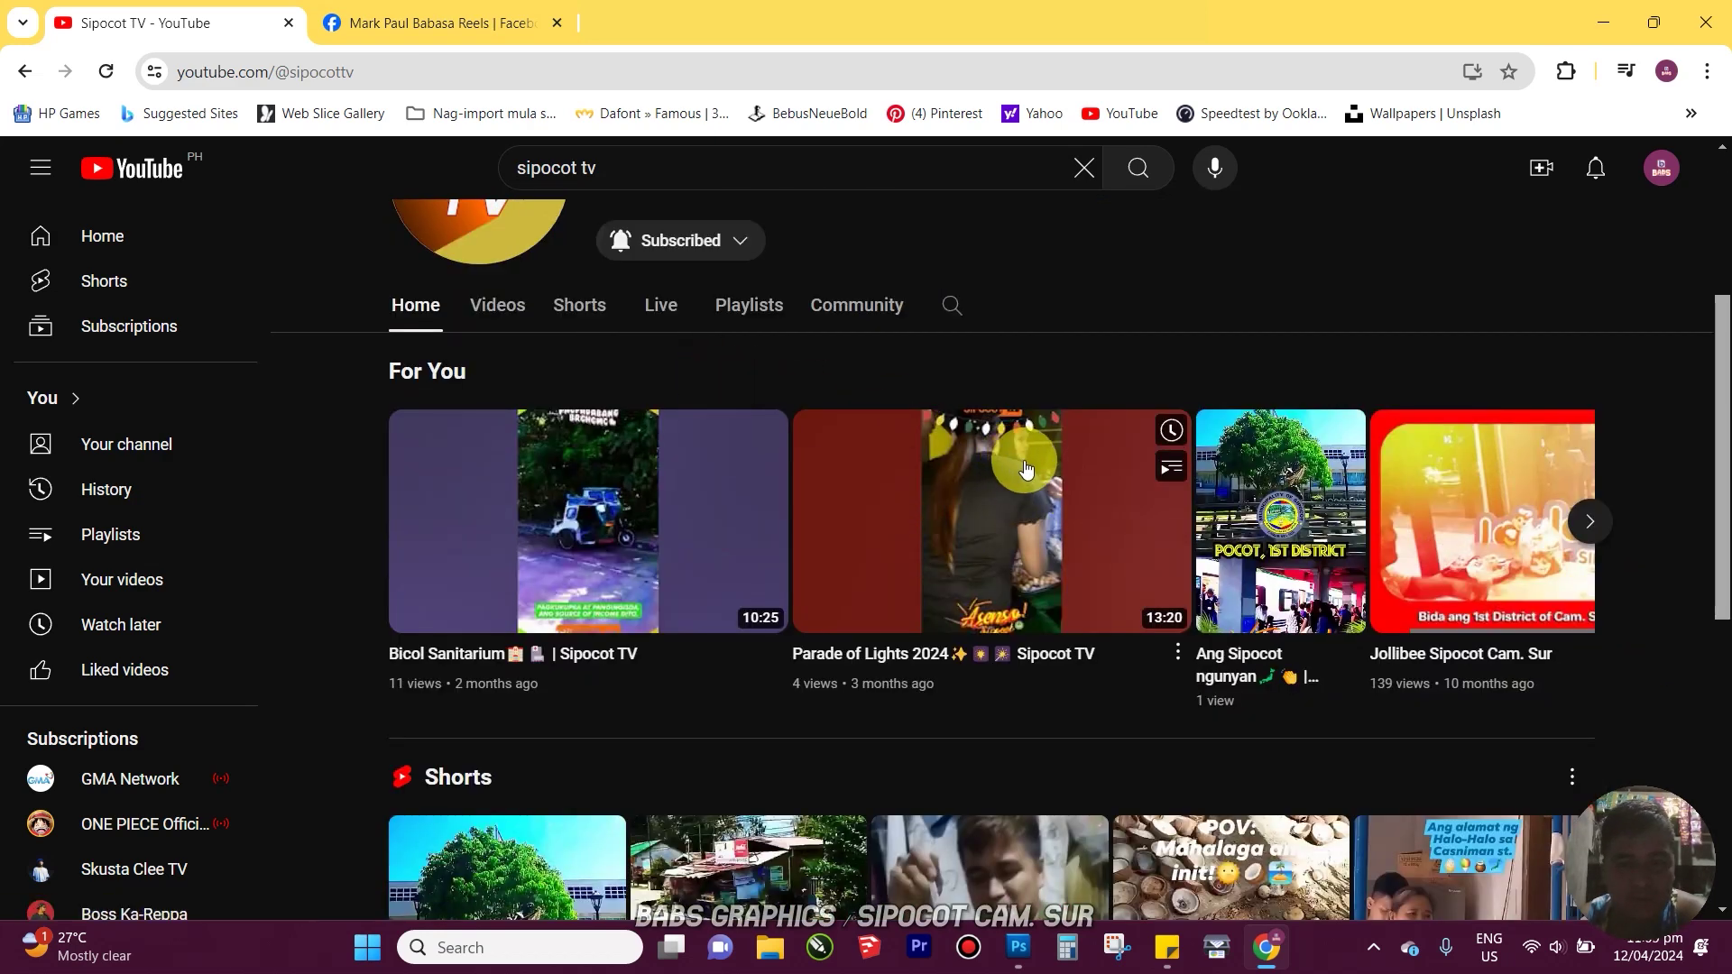
click(579, 307)
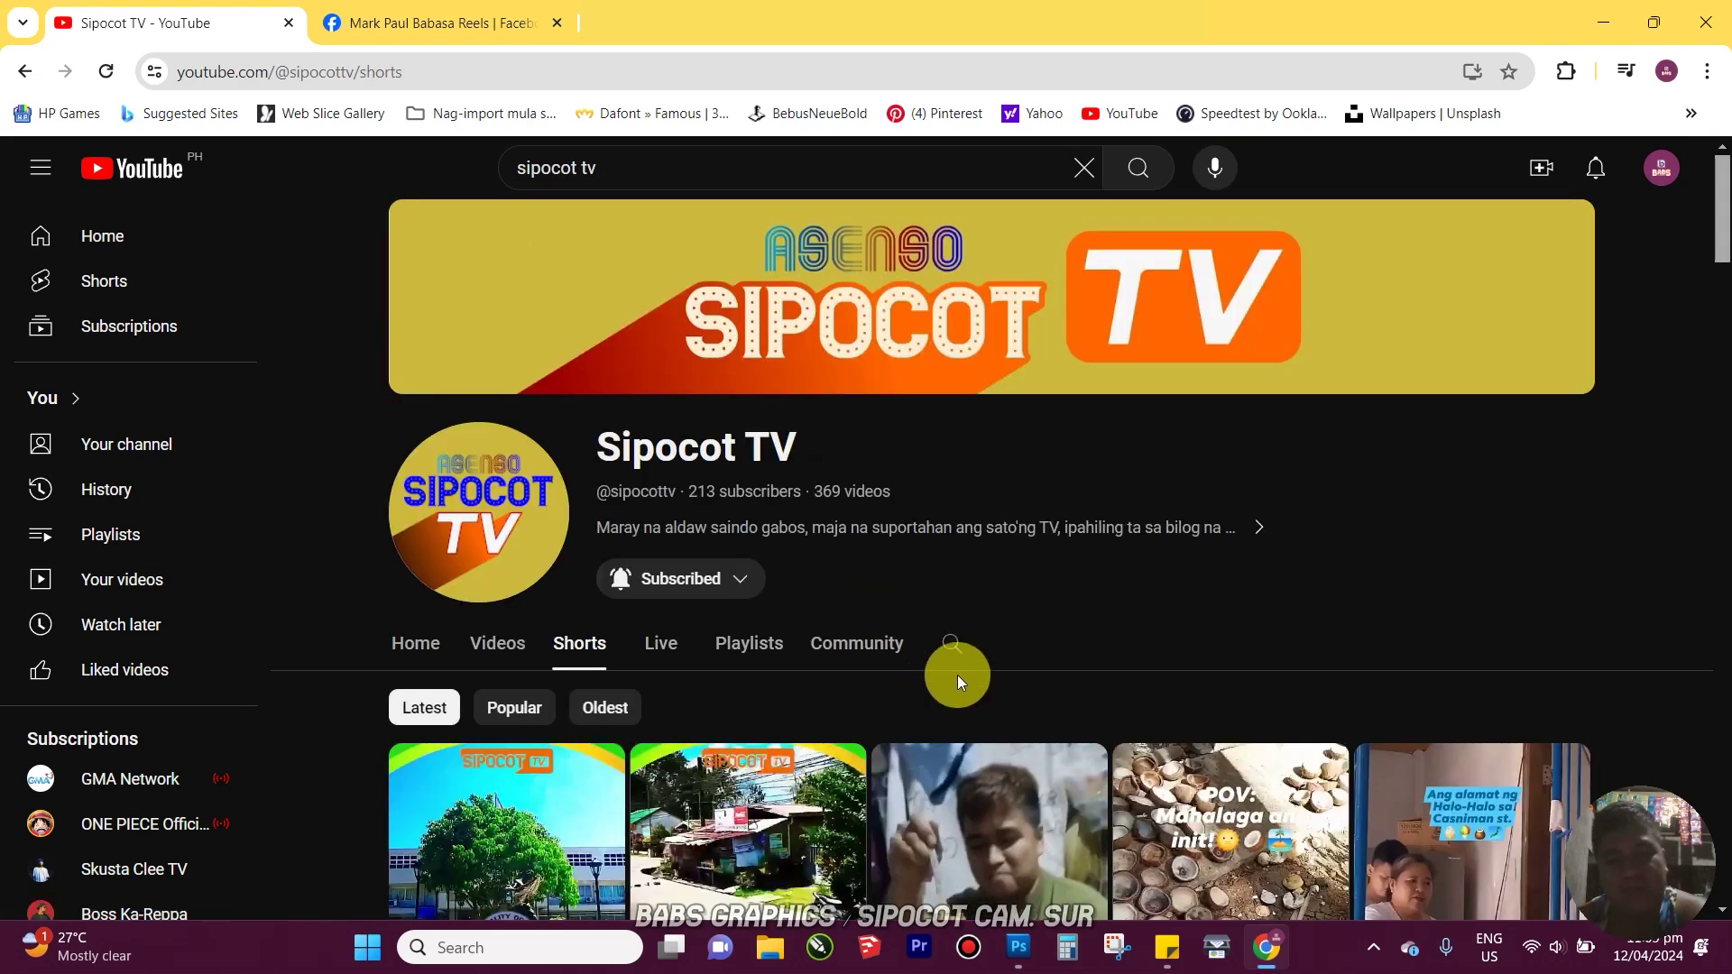
scroll(956, 678, down, 4)
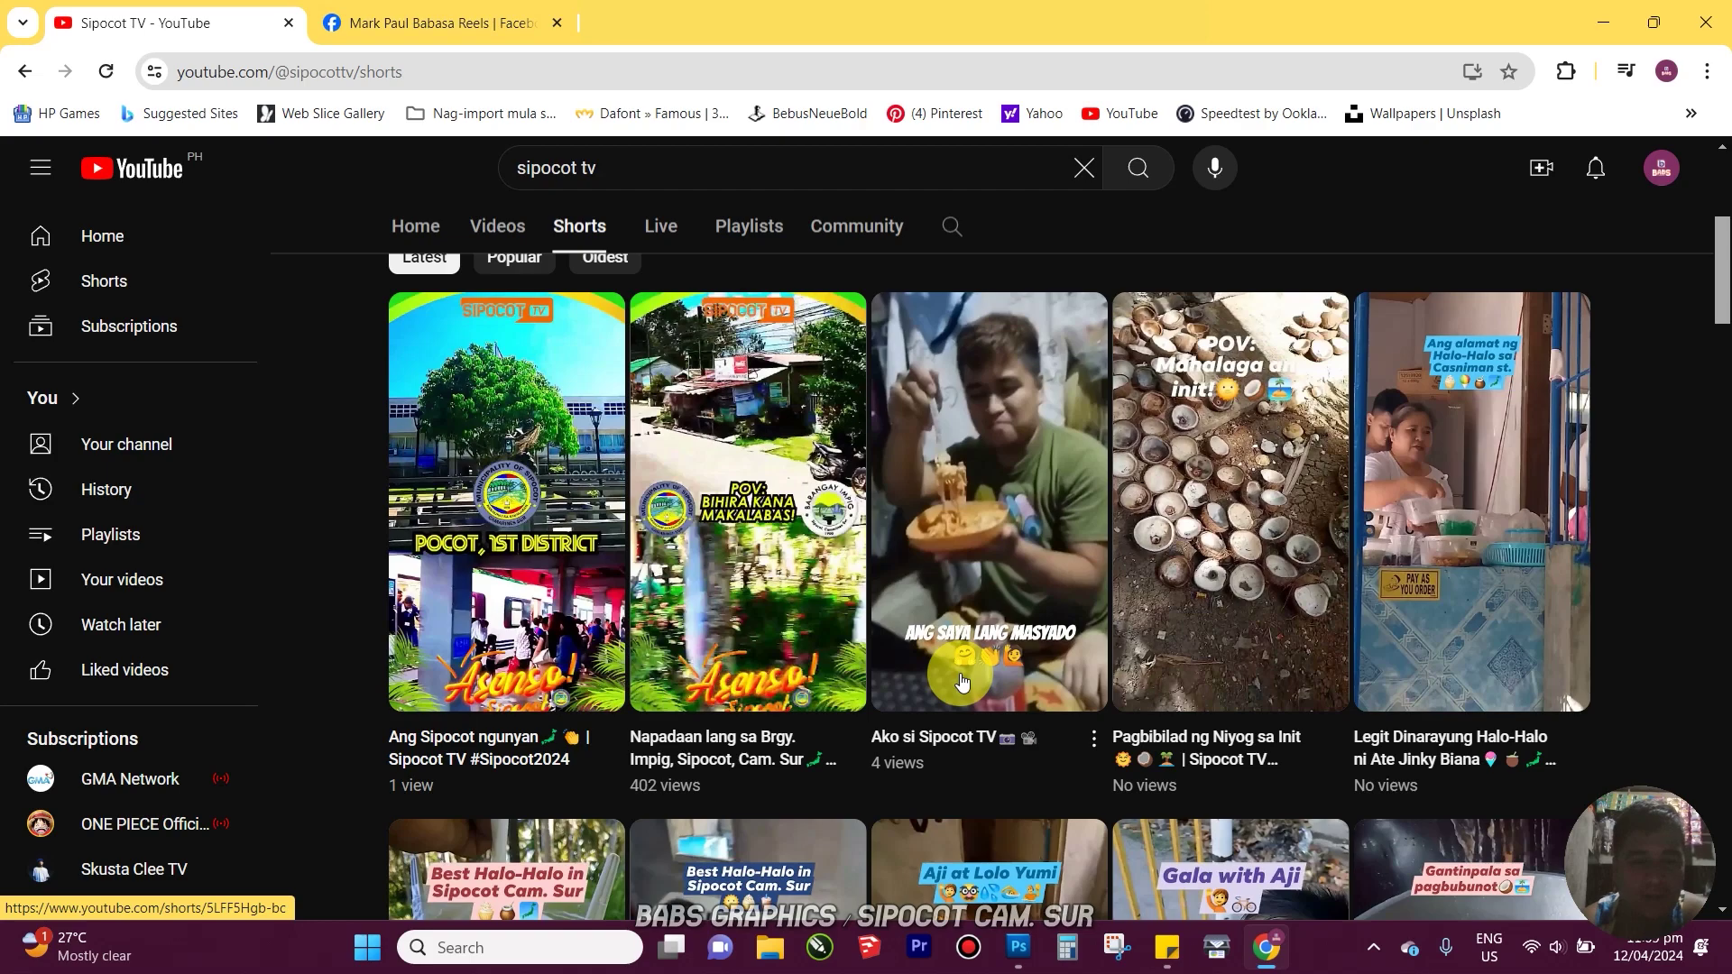
scroll(1132, 694, down, 3)
scroll(1112, 705, down, 5)
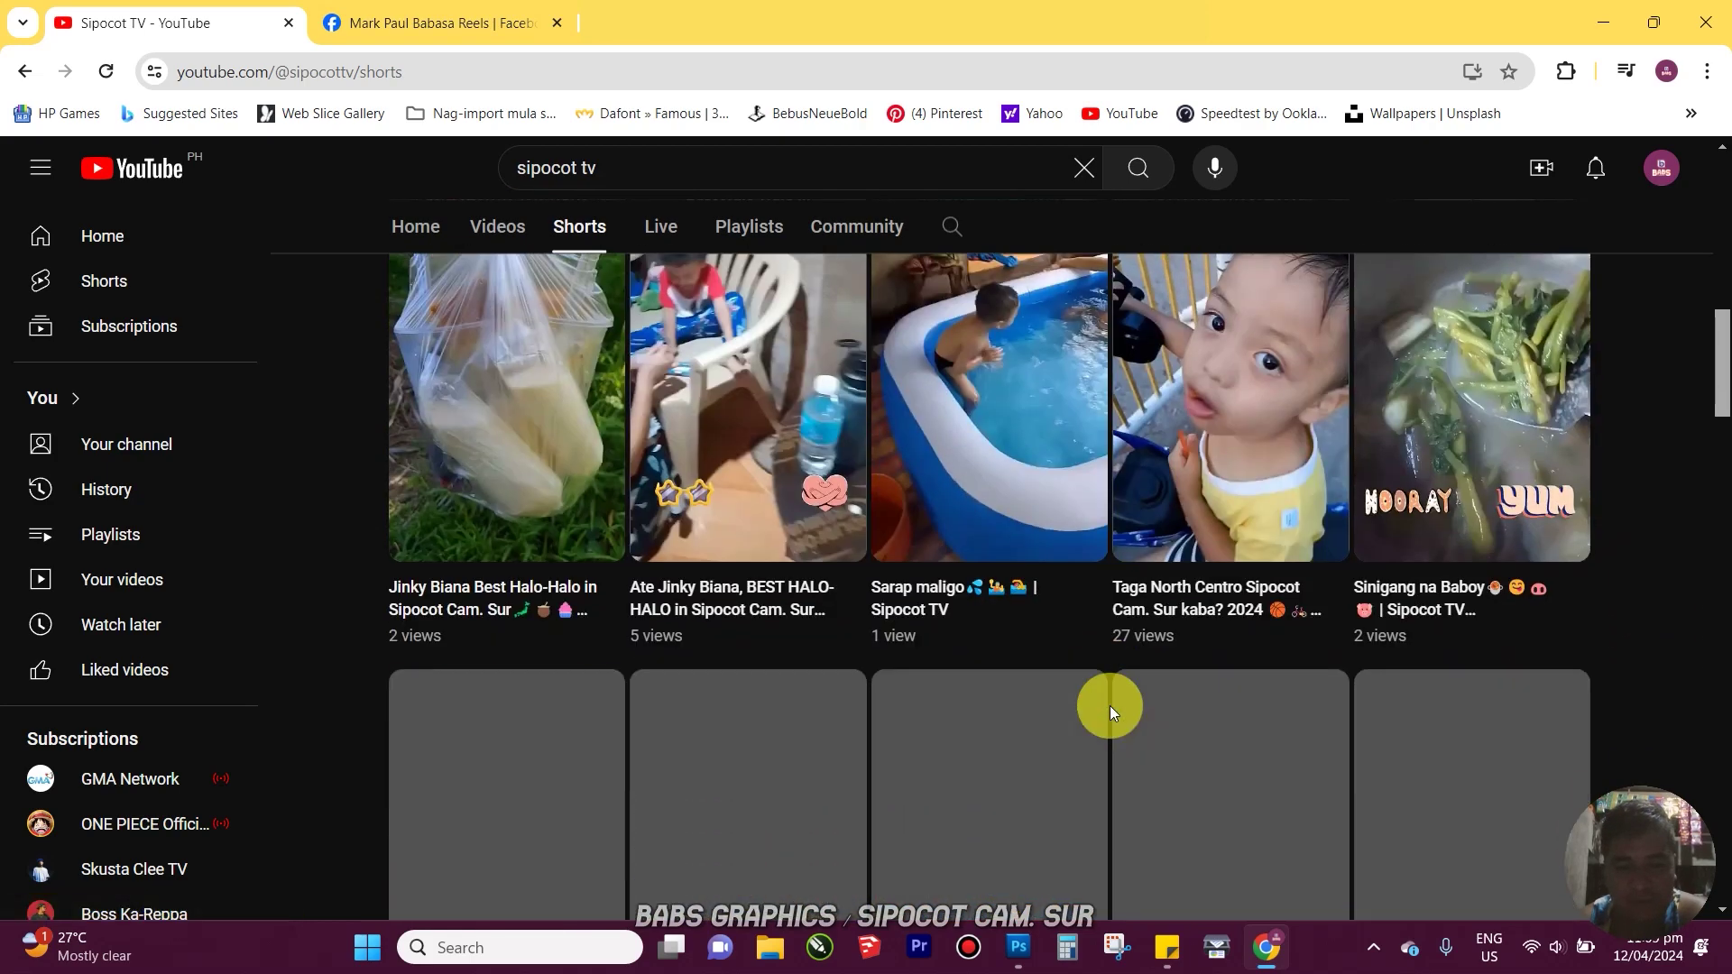
scroll(1109, 705, up, 10)
scroll(631, 676, down, 2)
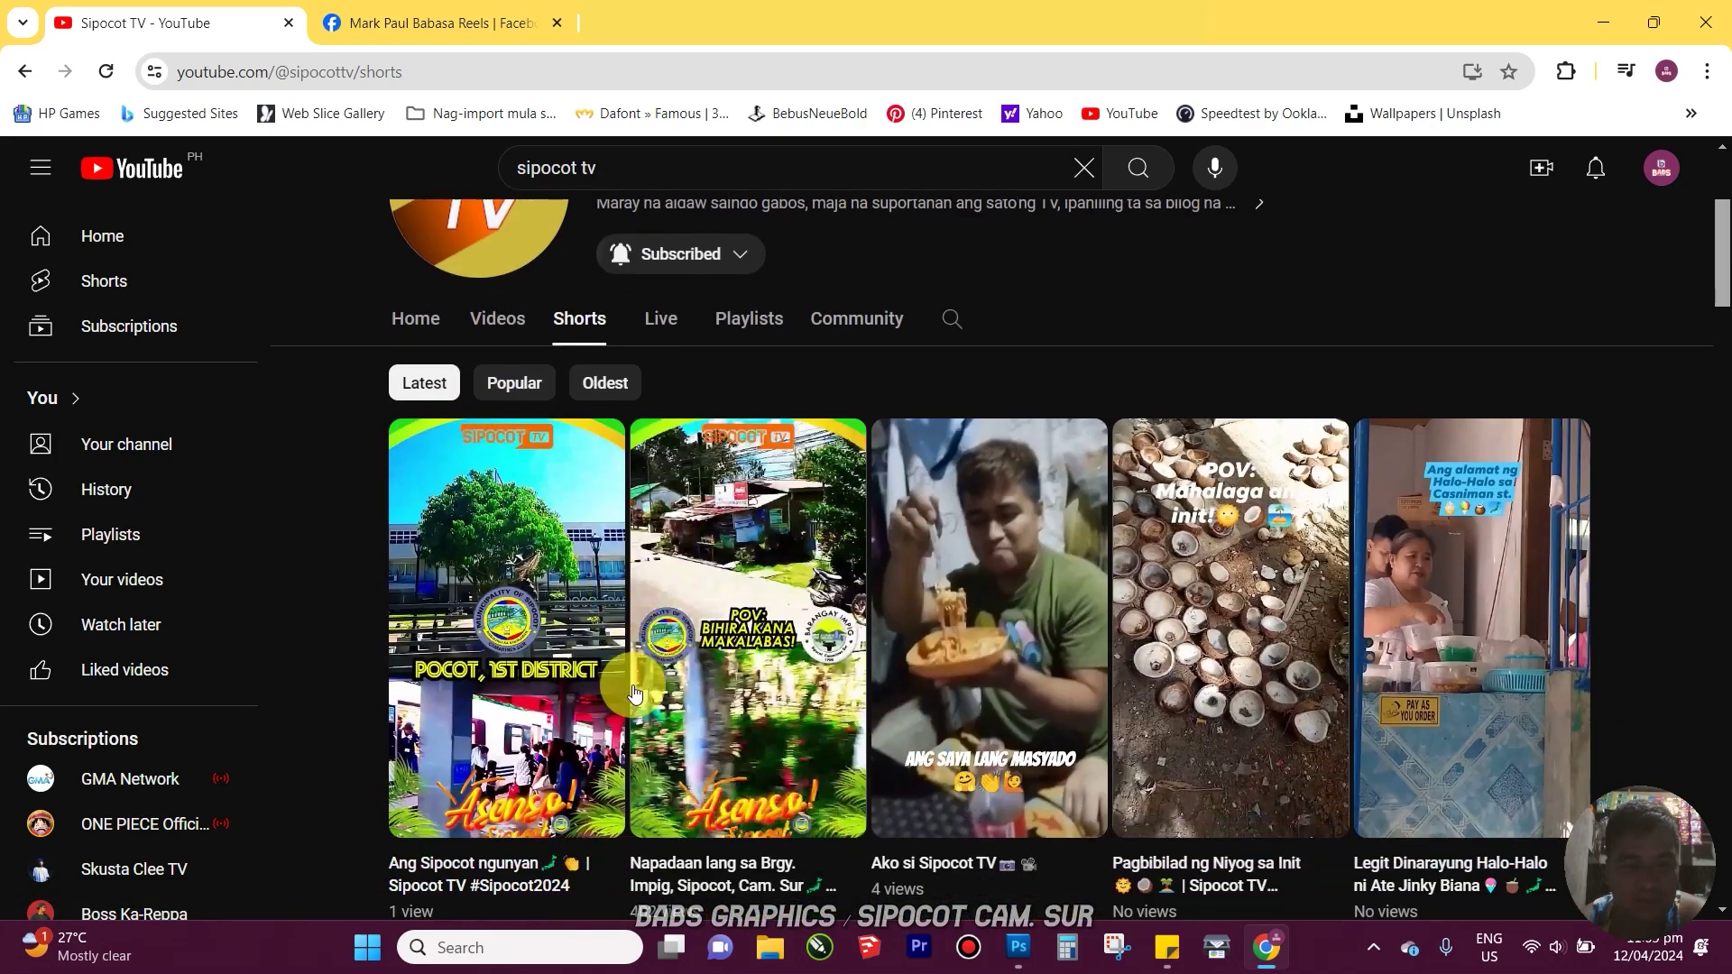
Examine the latest regular videos on the Sipocot TV channel
click(502, 316)
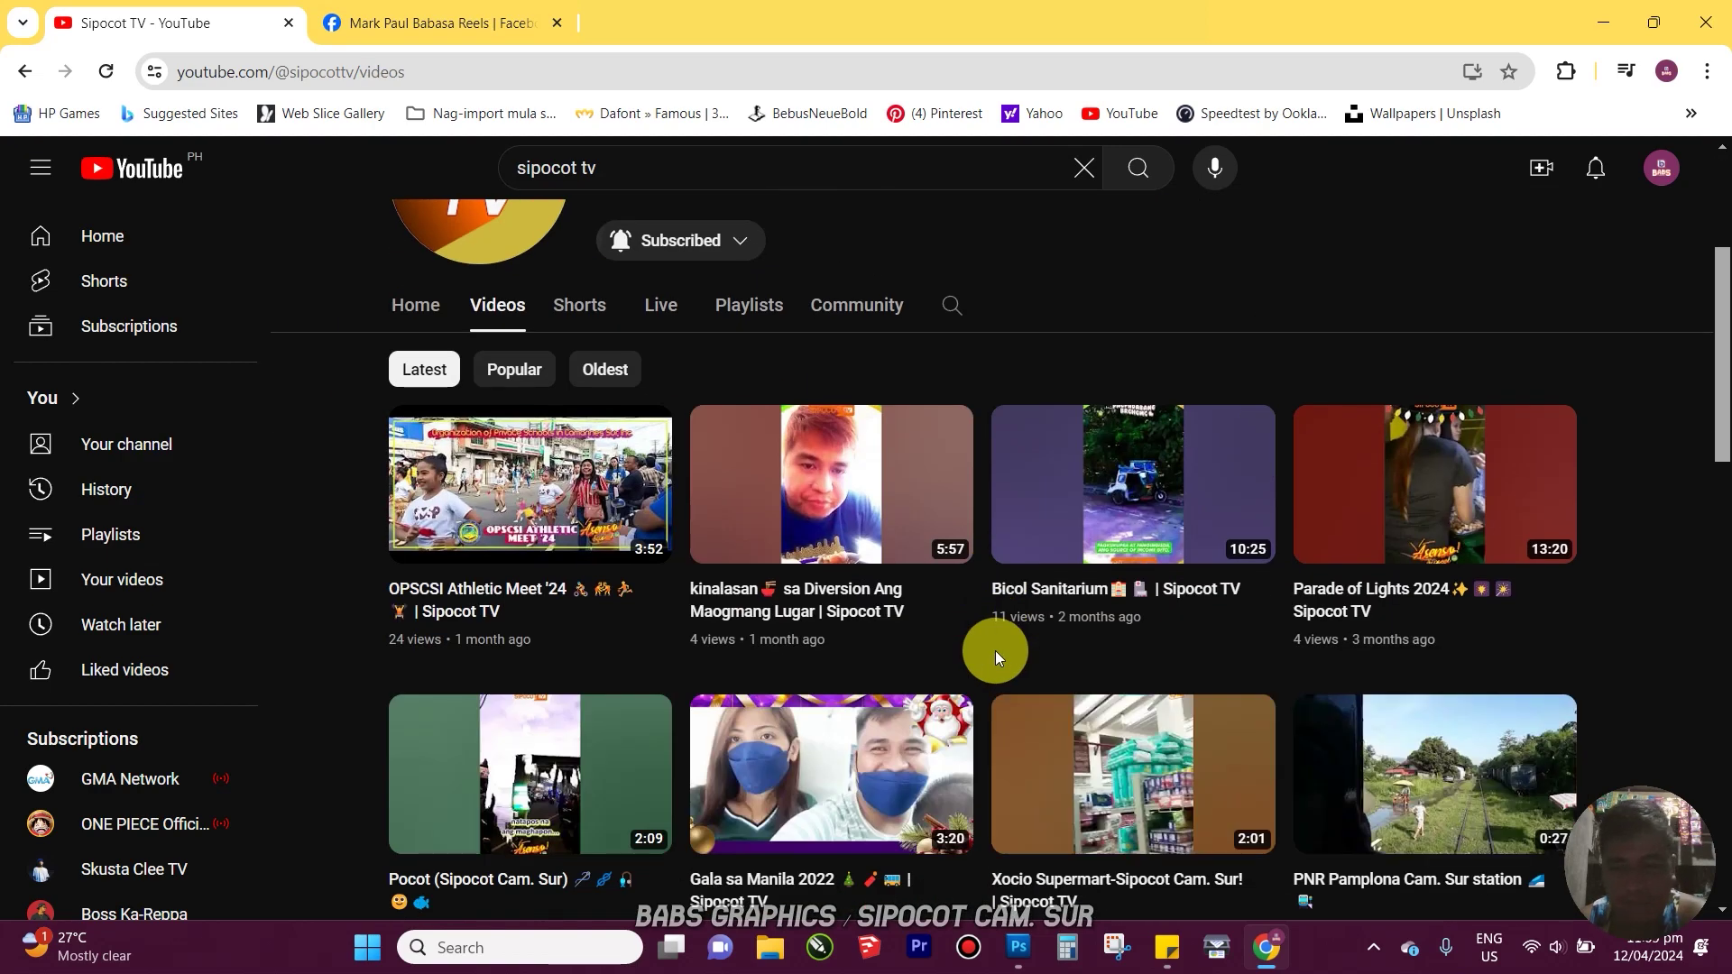
scroll(994, 651, down, 2)
scroll(686, 609, up, 1)
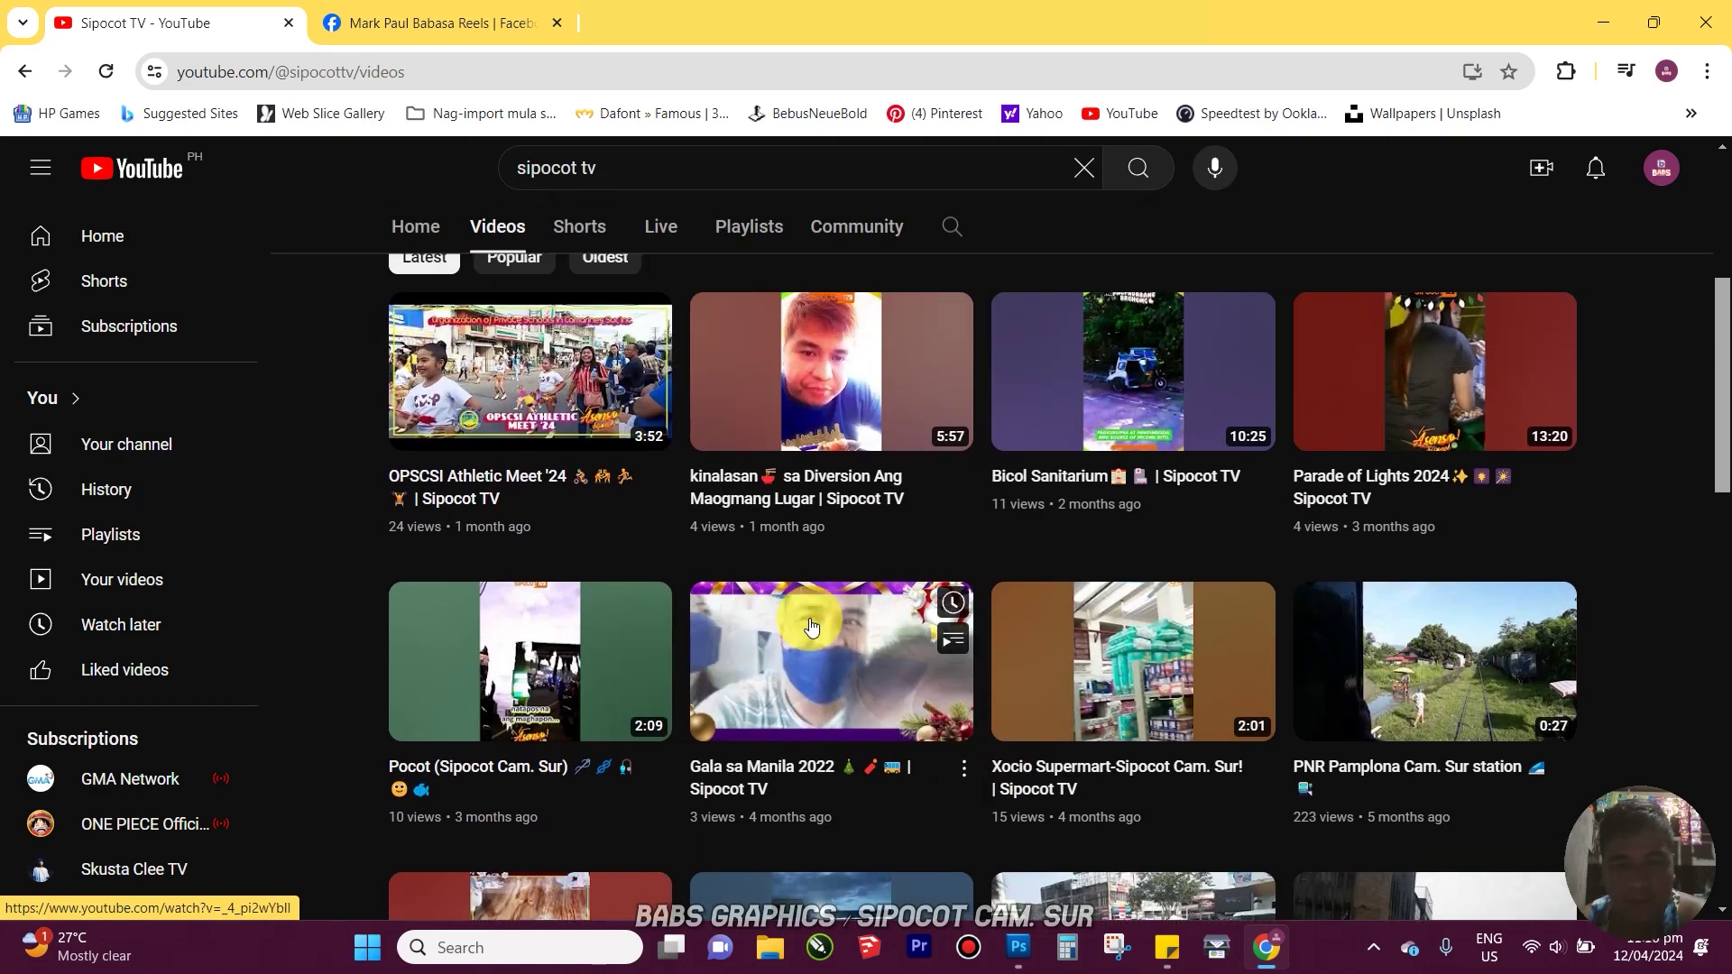
scroll(813, 620, down, 2)
scroll(816, 620, up, 4)
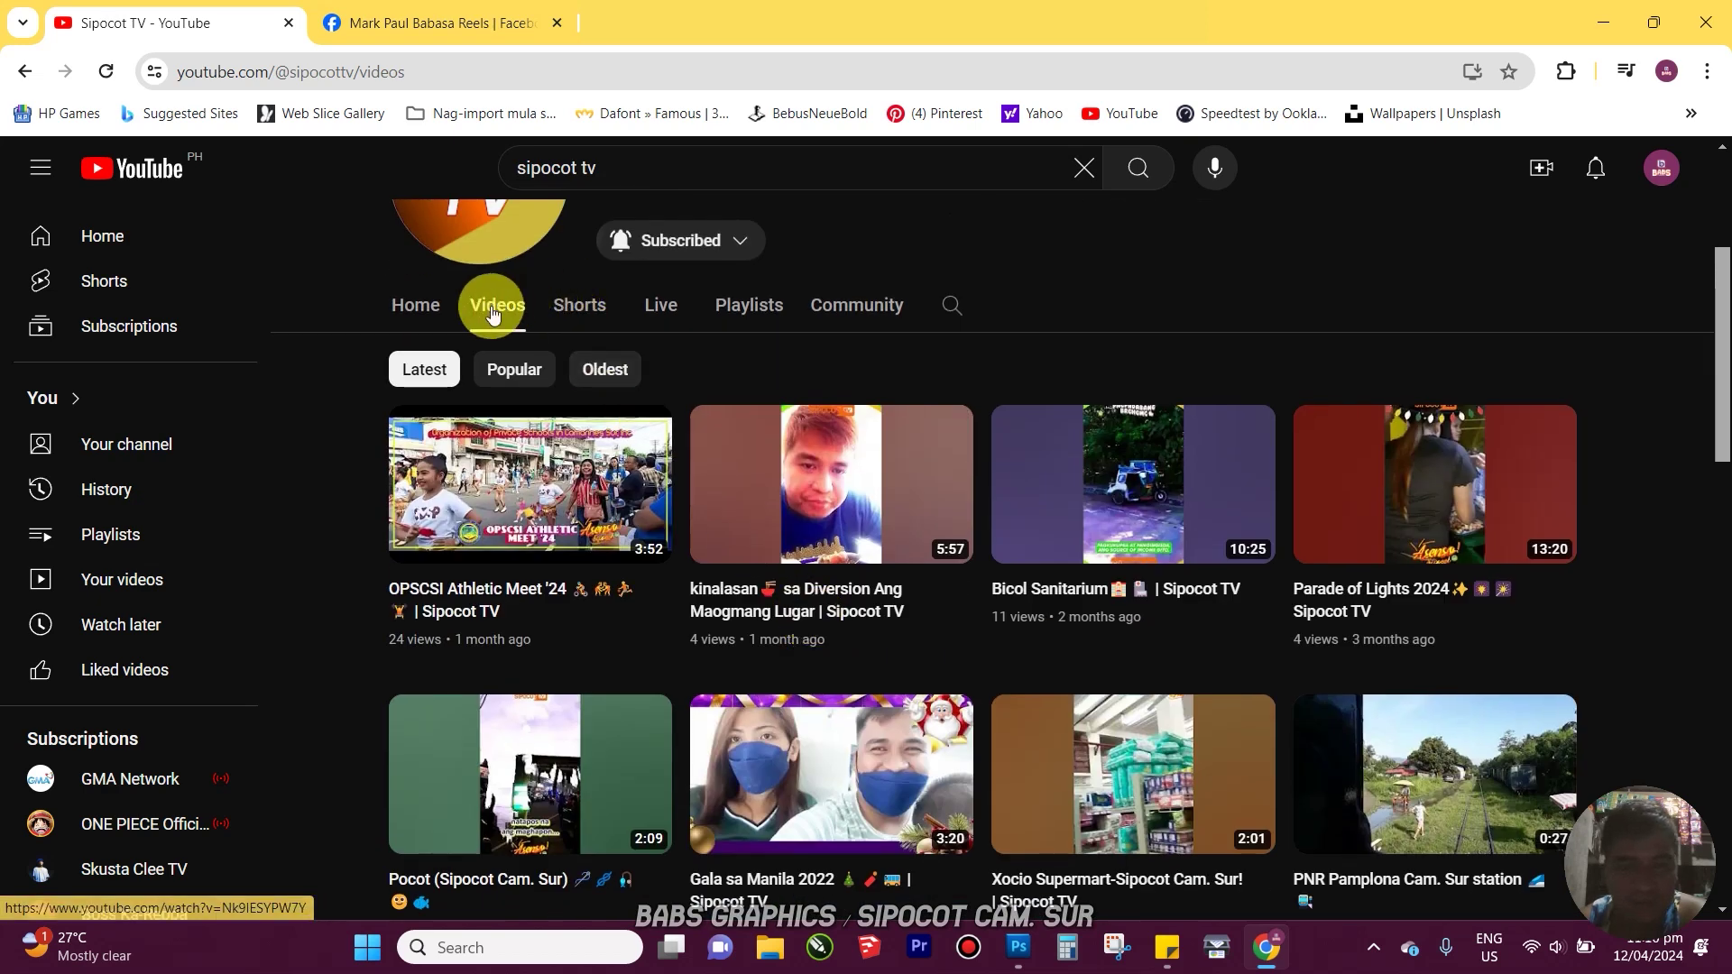
Play the "Jollibee Sipocot Cam. Sur" video from the Sipocot TV channel's home page, skipping its advertisement
click(415, 305)
scroll(943, 678, down, 3)
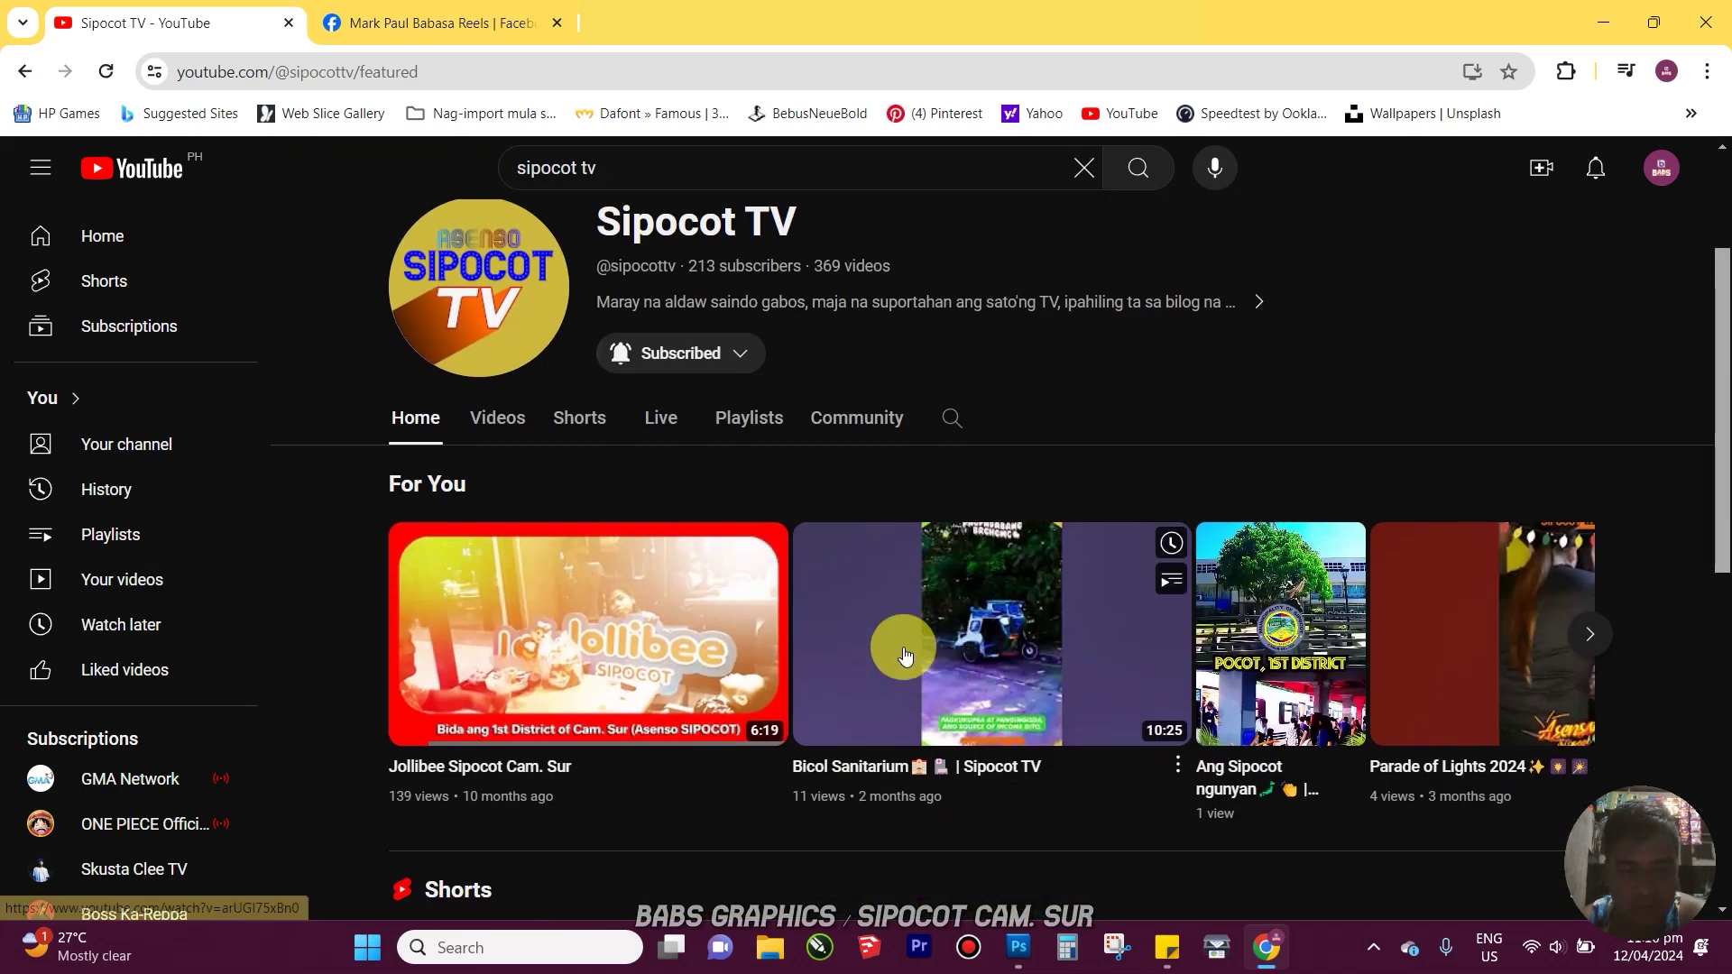
click(626, 606)
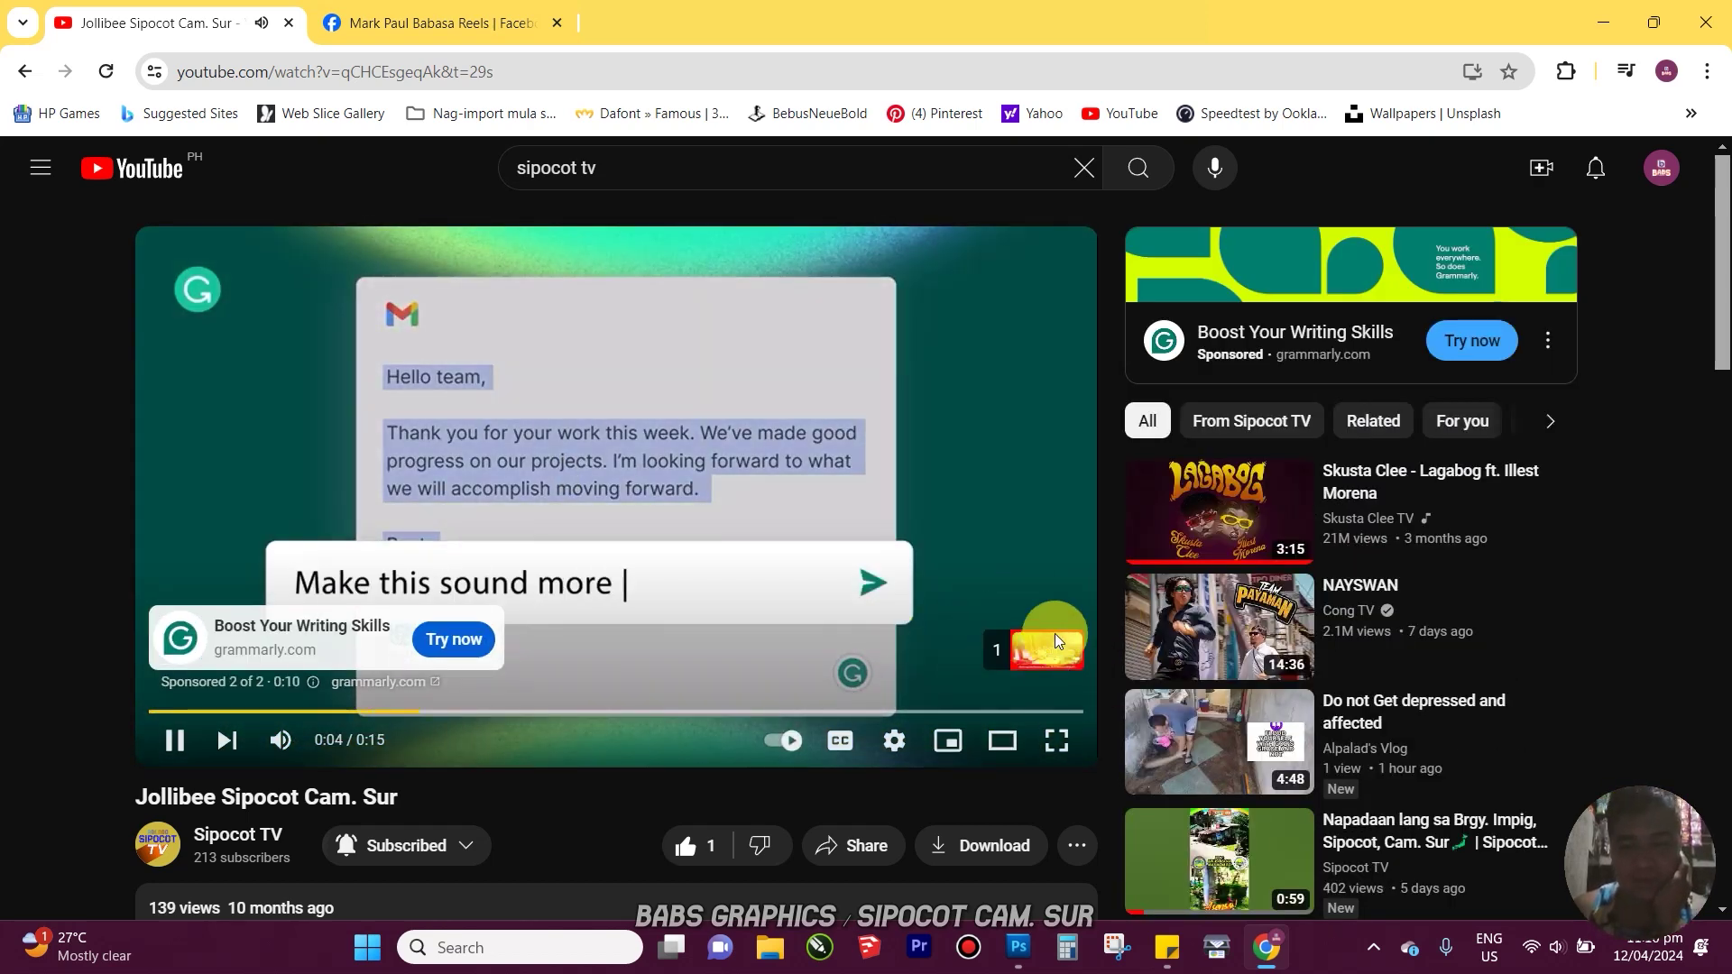
click(1024, 651)
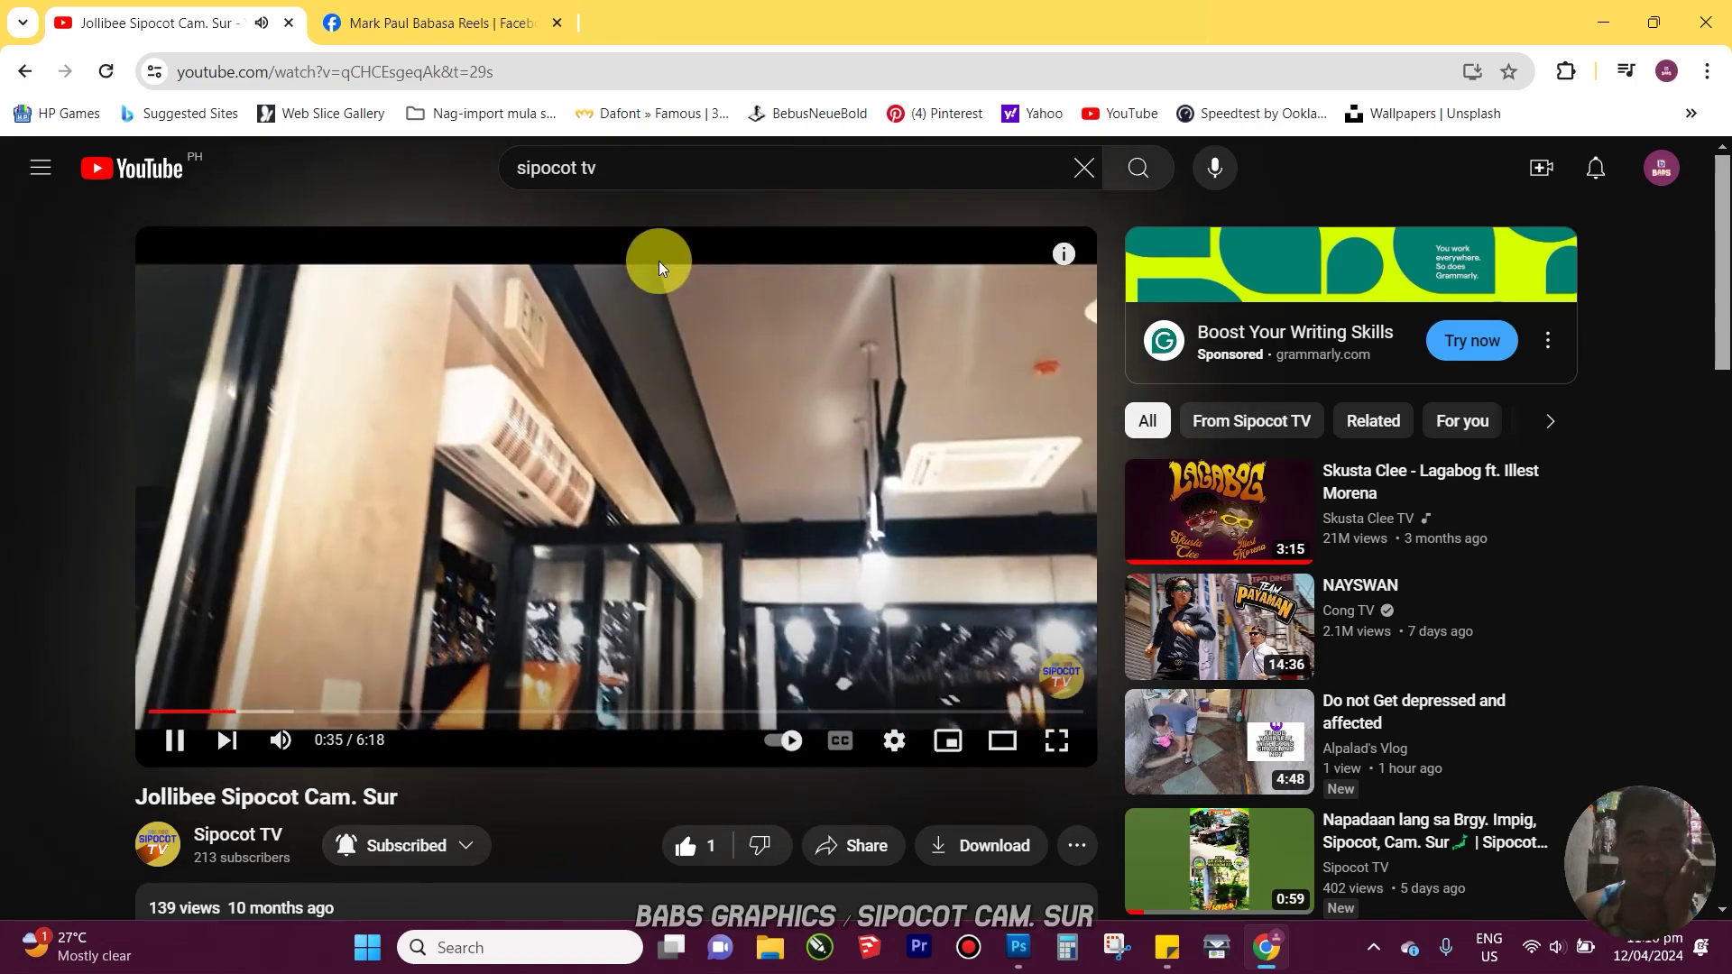
Return to the Babs Graphics YouTube channel and examine its header, description and featured street light modeling video
key(alt+Left)
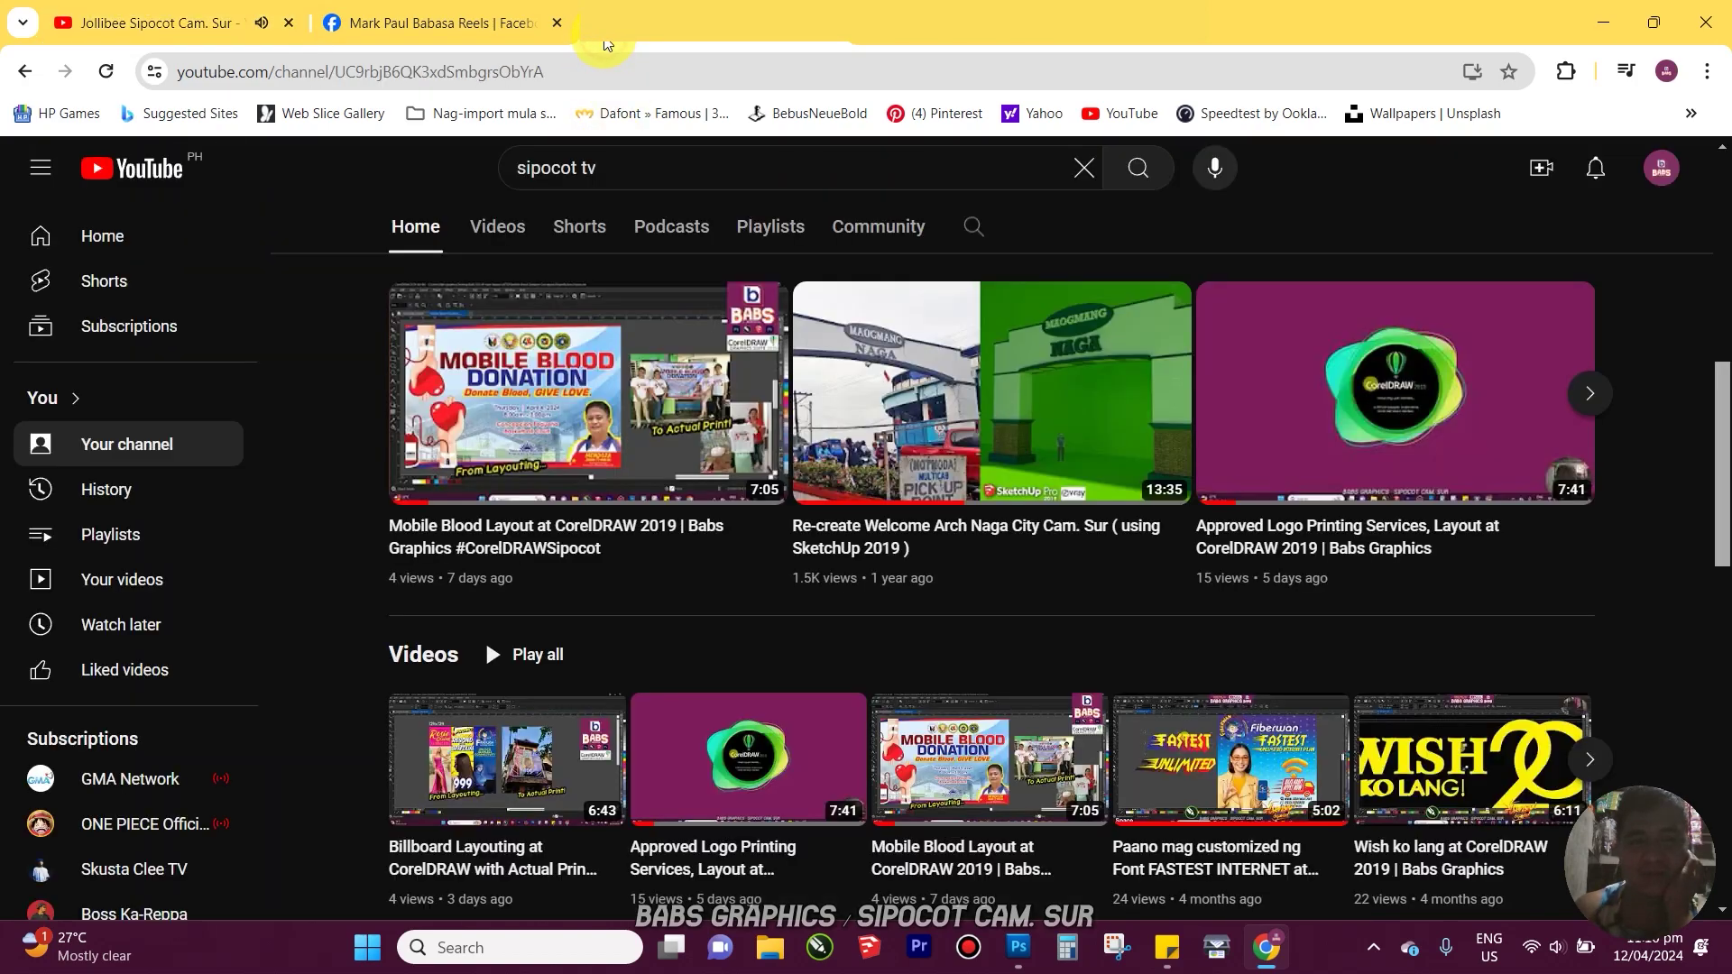
scroll(733, 414, up, 4)
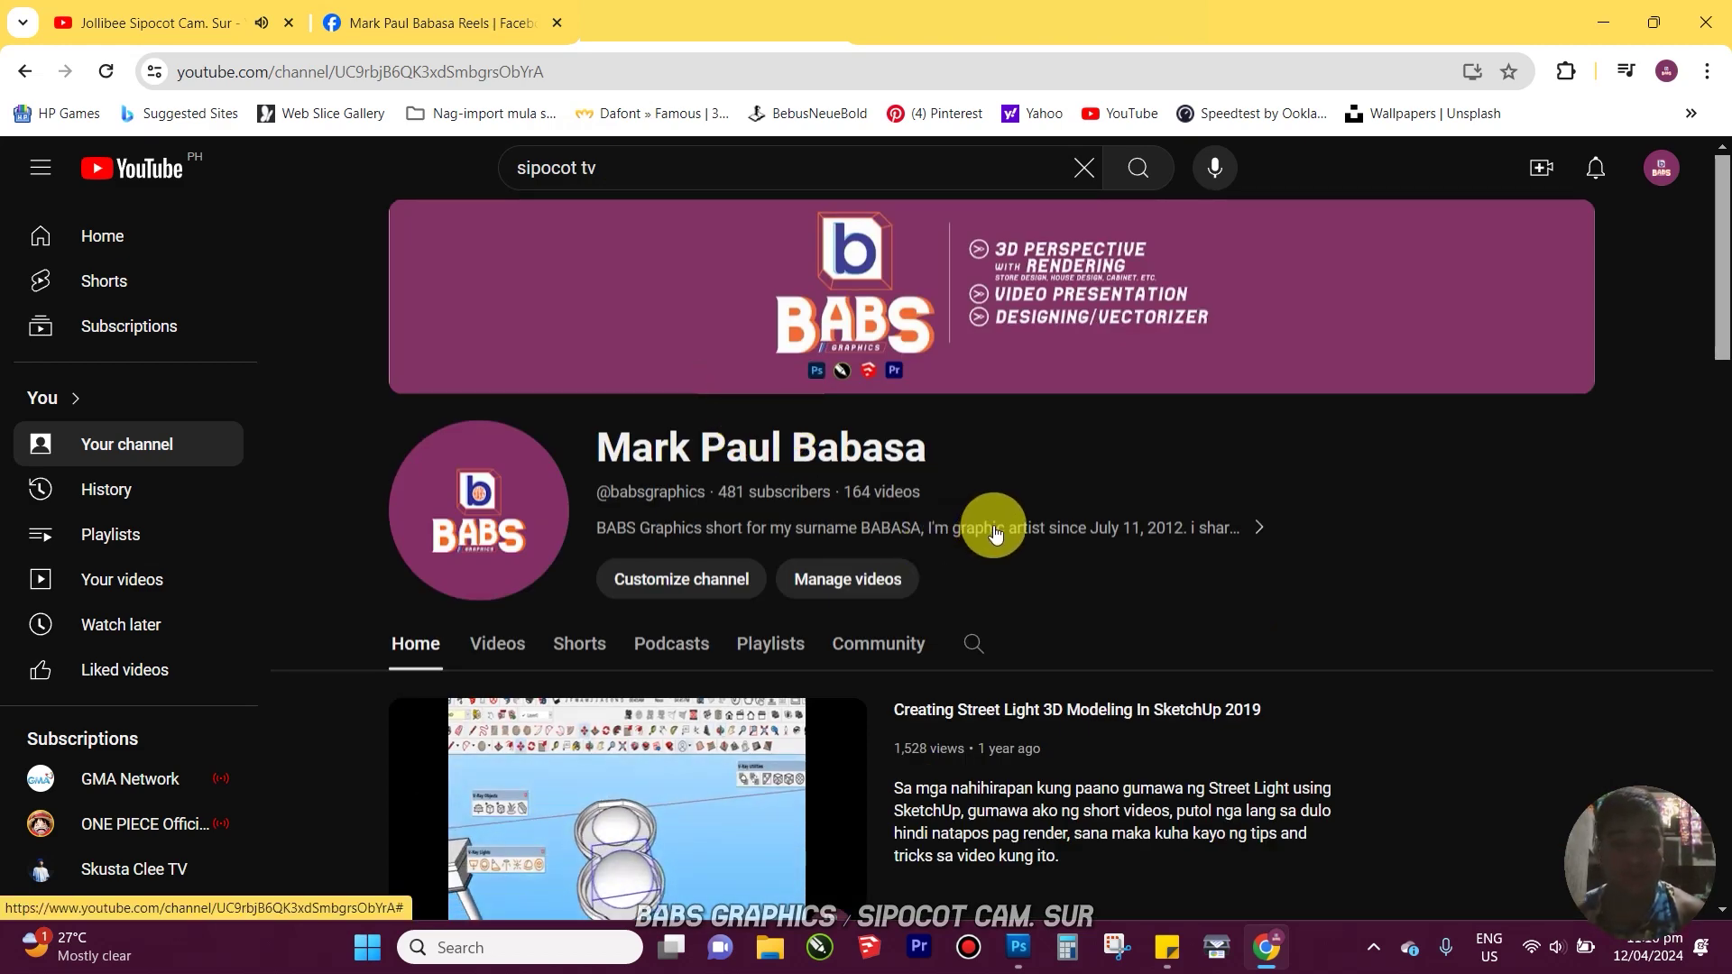
scroll(994, 528, down, 3)
scroll(993, 523, up, 2)
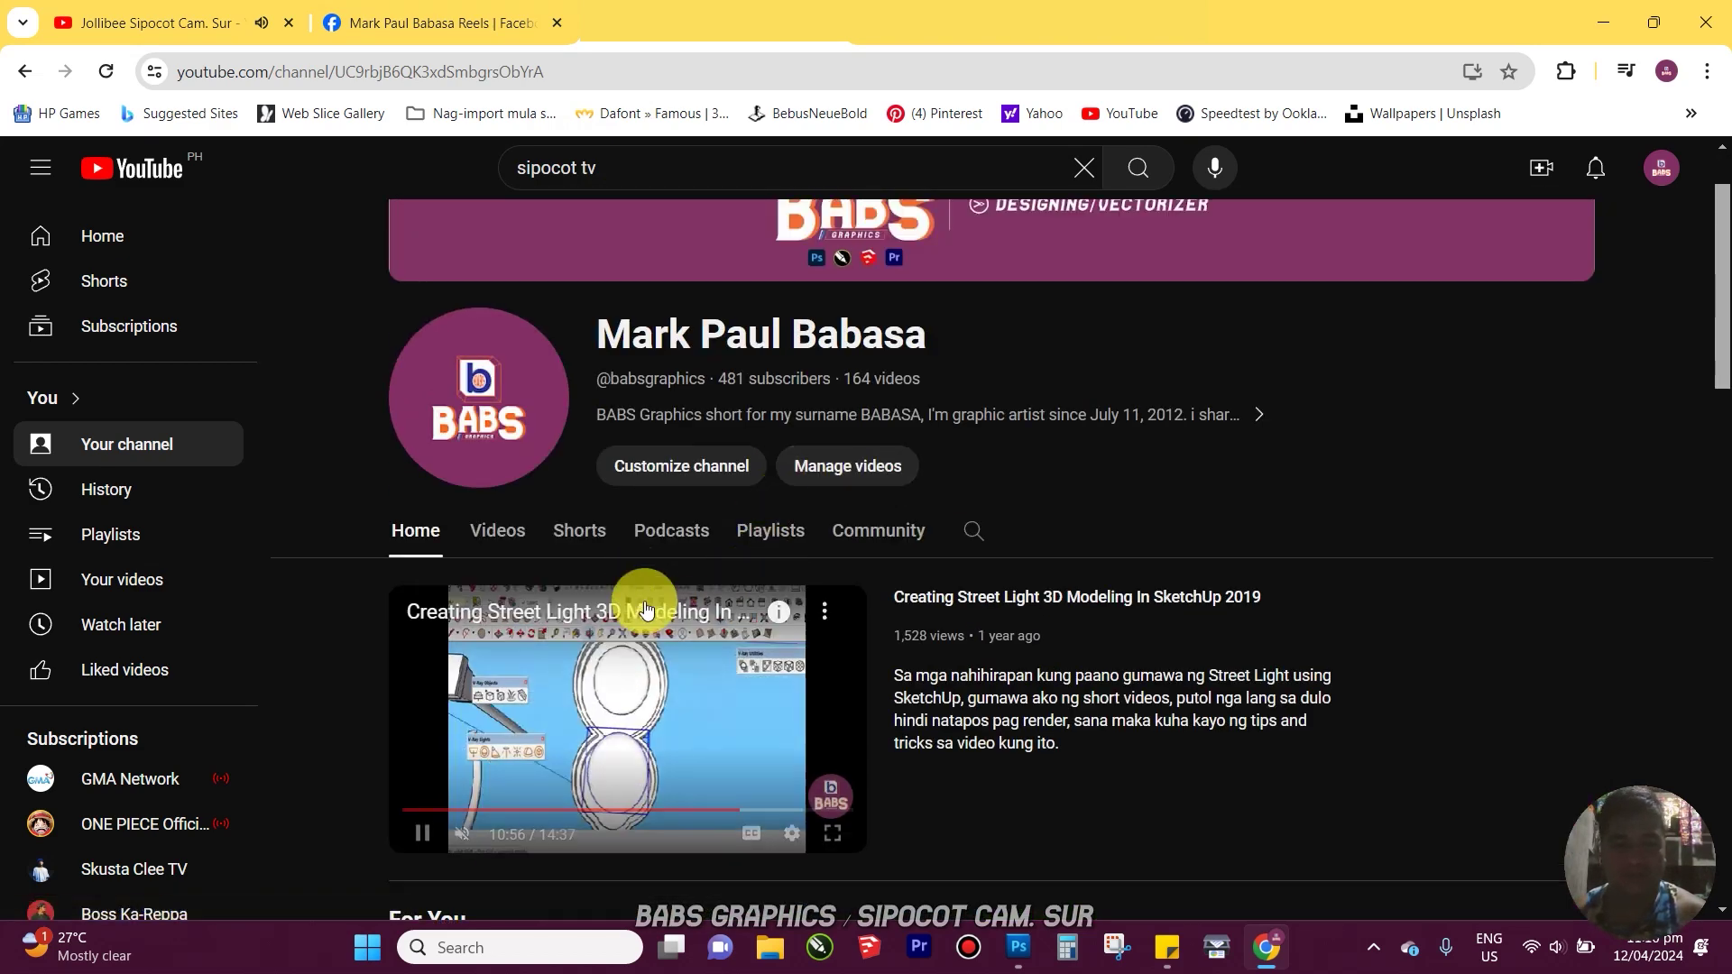
Examine the Babs Graphics channel's created playlists and play the "CorelDRAW user & SketchUp user? yes it's me!" podcast
click(759, 534)
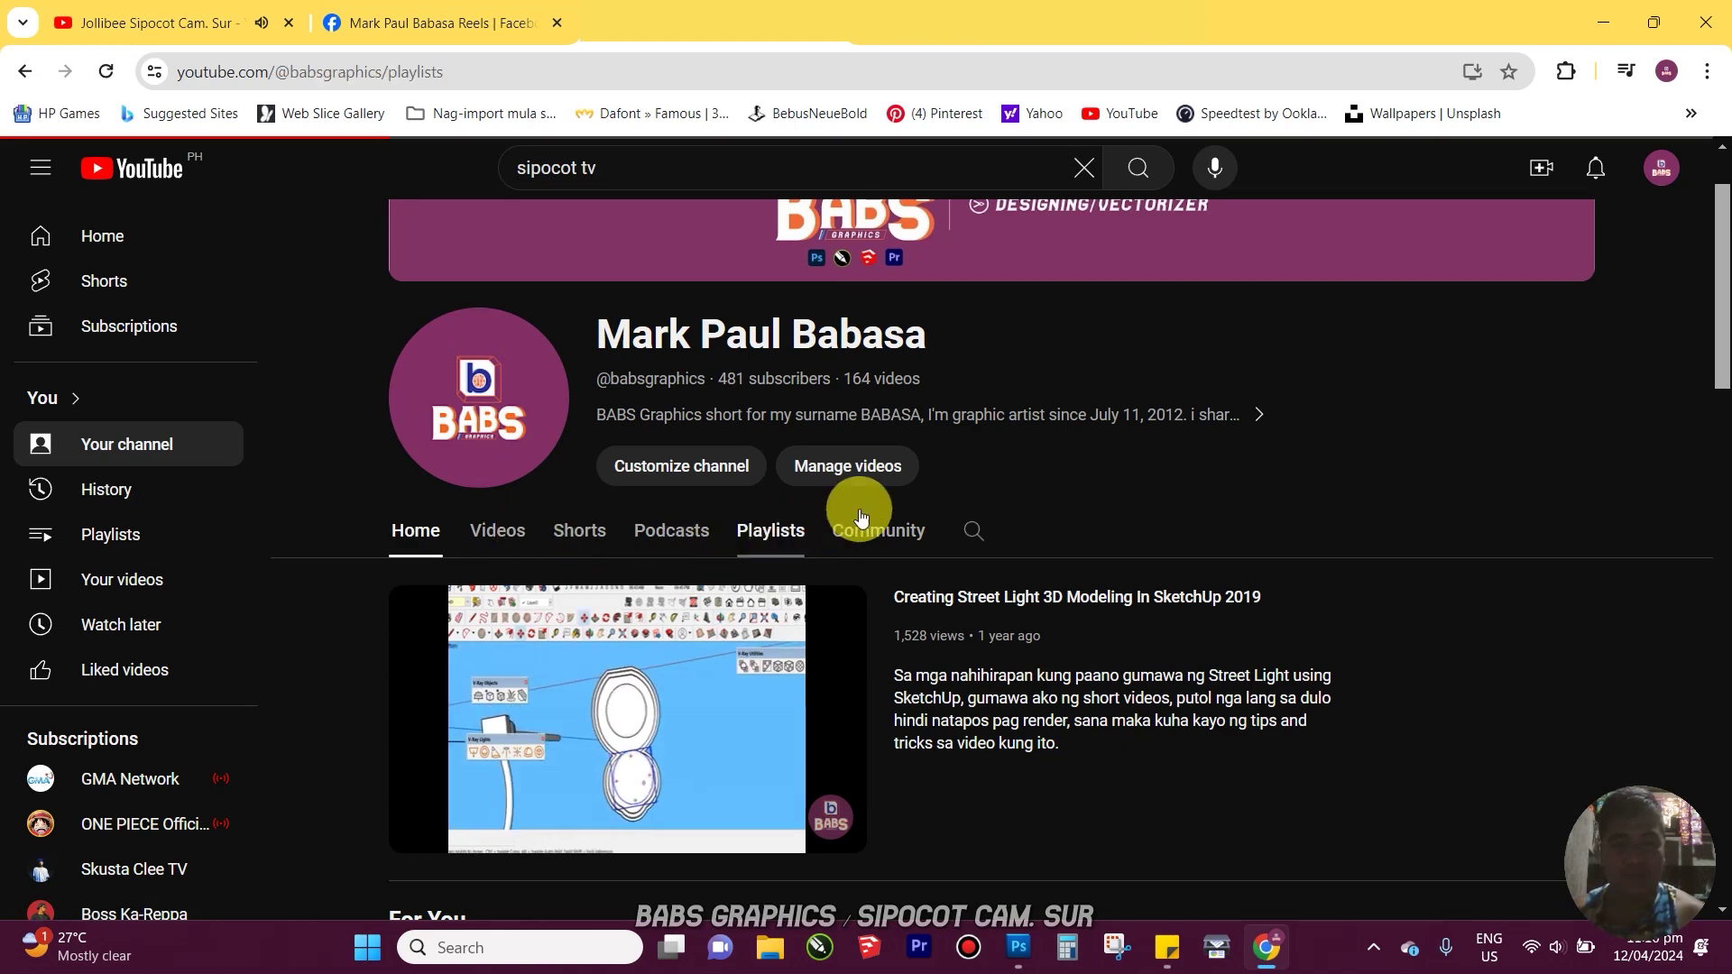
scroll(929, 507, down, 2)
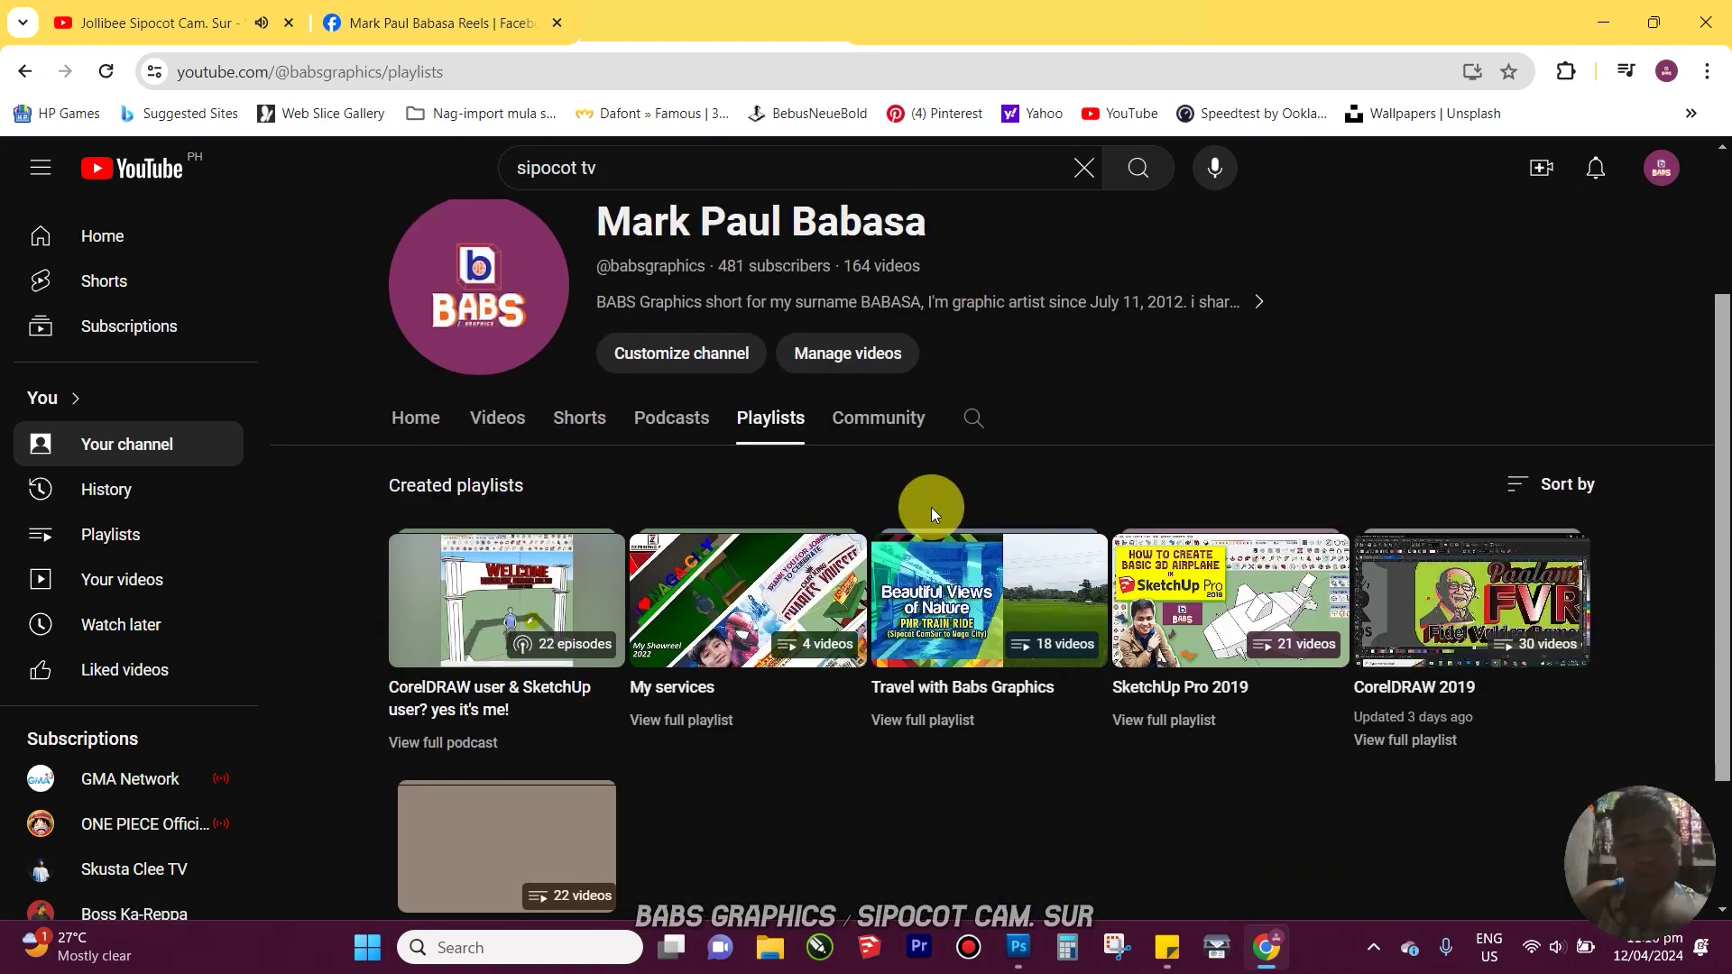
scroll(938, 503, down, 2)
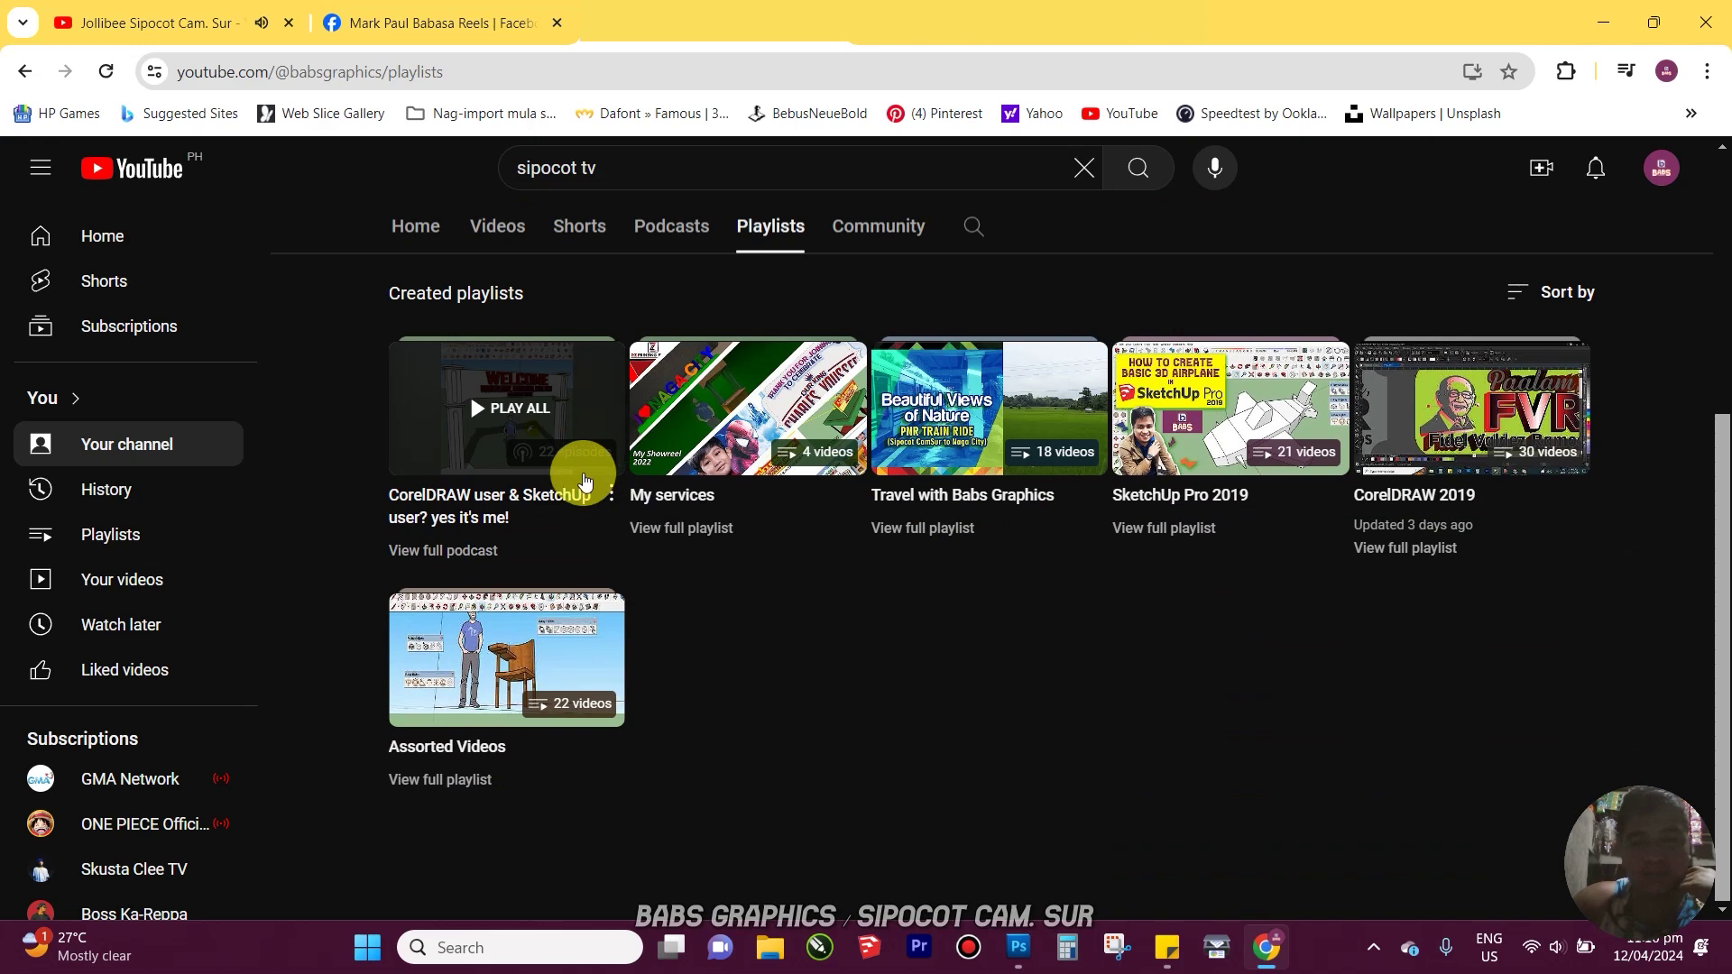
click(507, 413)
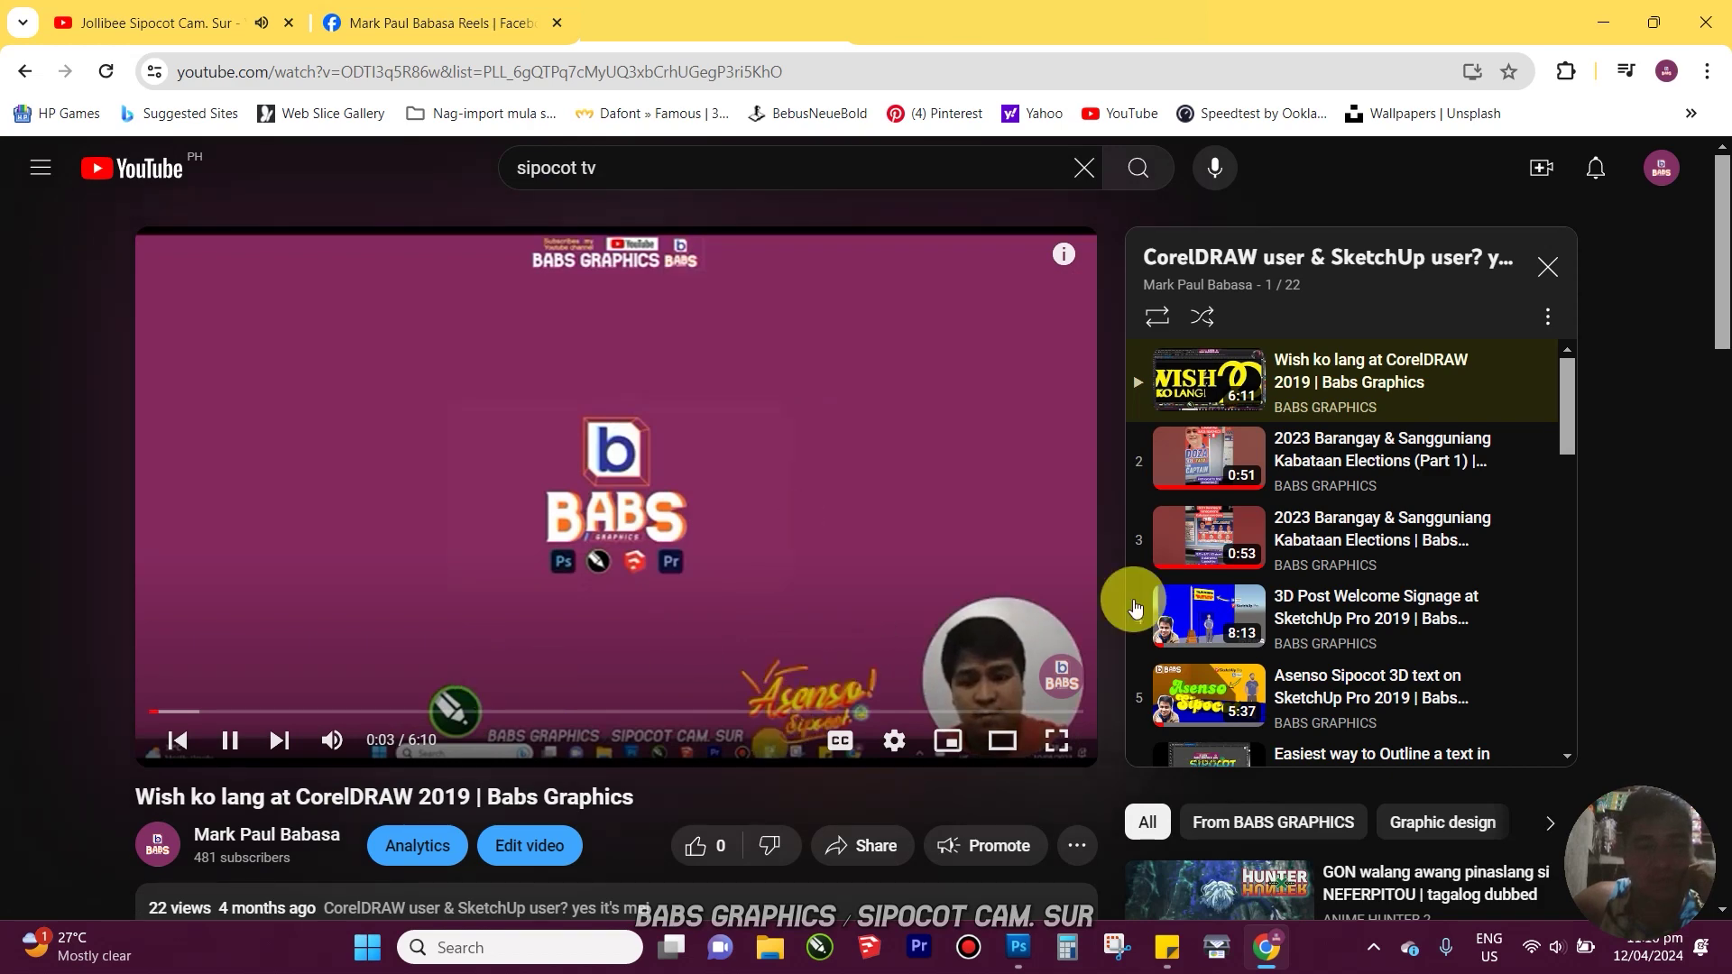
Play the "Asenso Sipocot 3D text on SketchUp Pro 2019" video from the current playlist
scroll(1360, 523, down, 3)
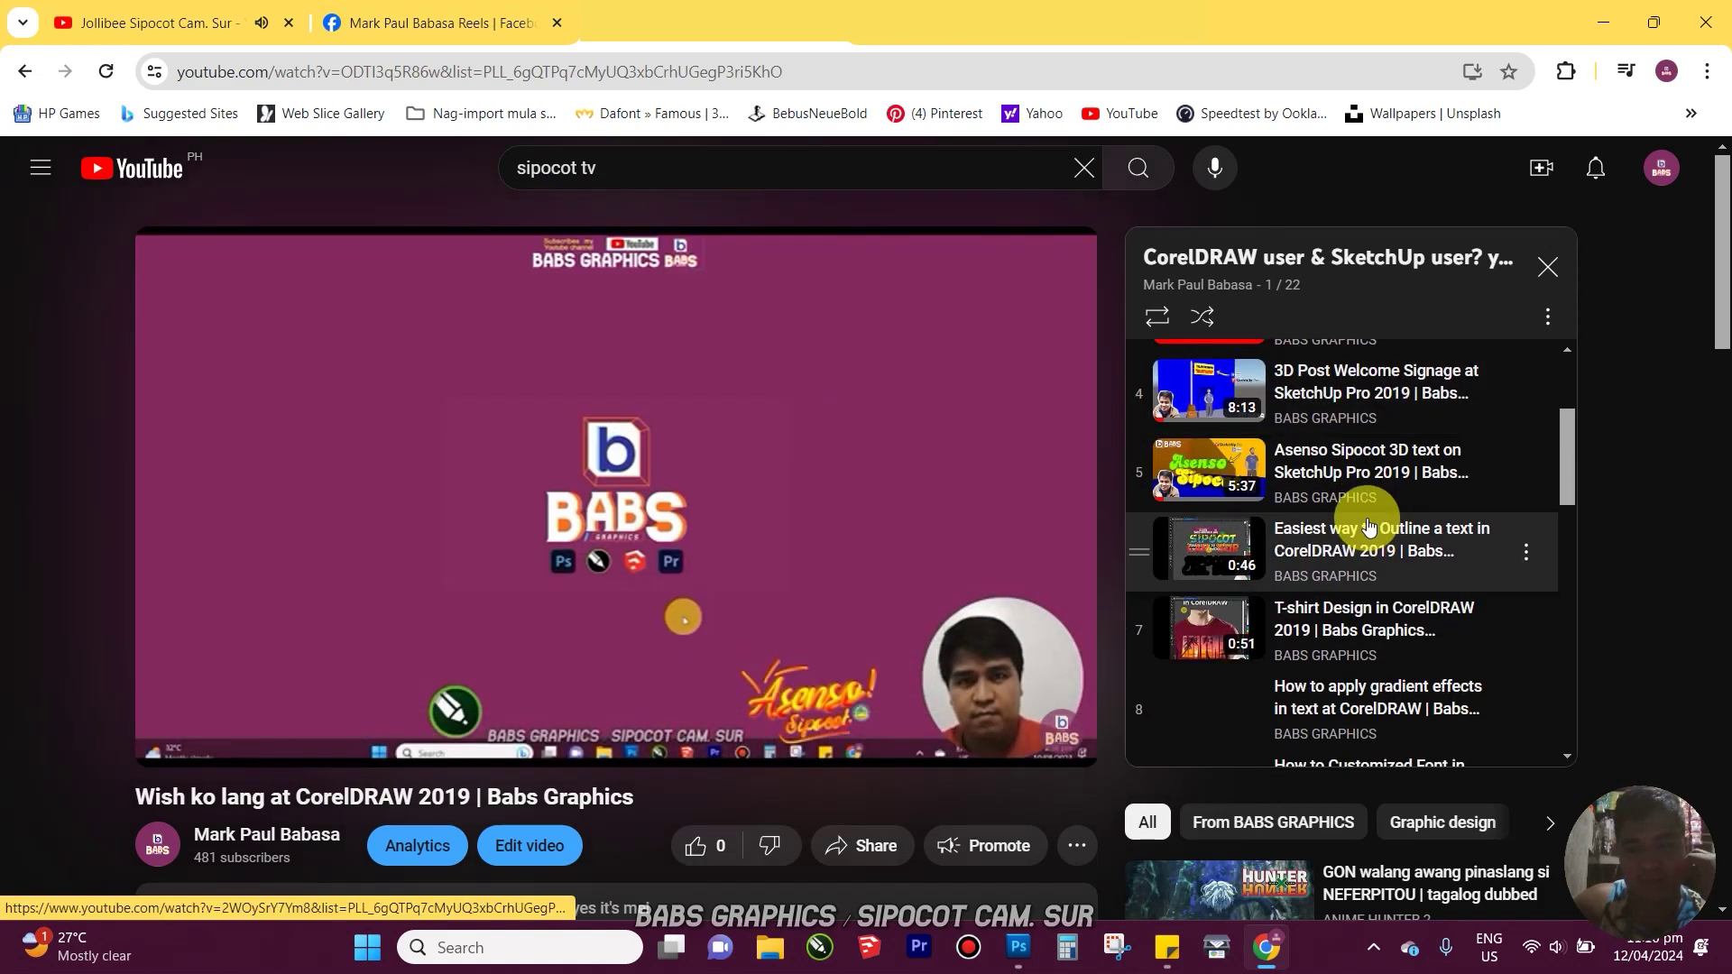
click(1348, 451)
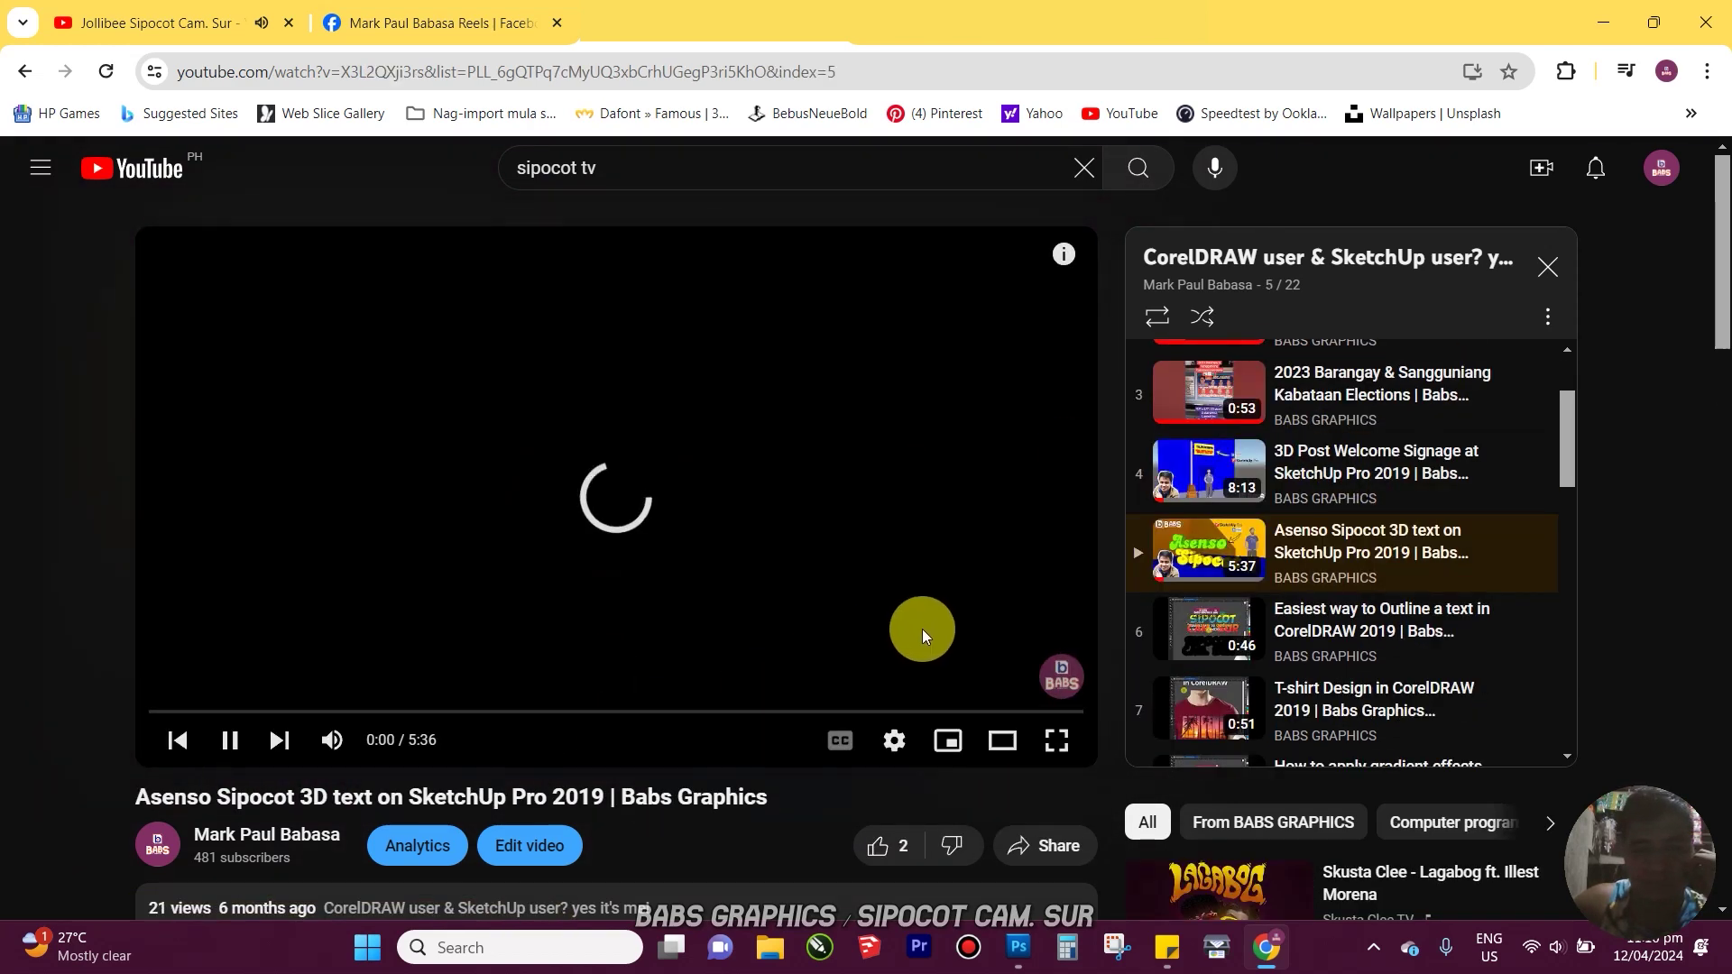
drag(792, 715, 494, 527)
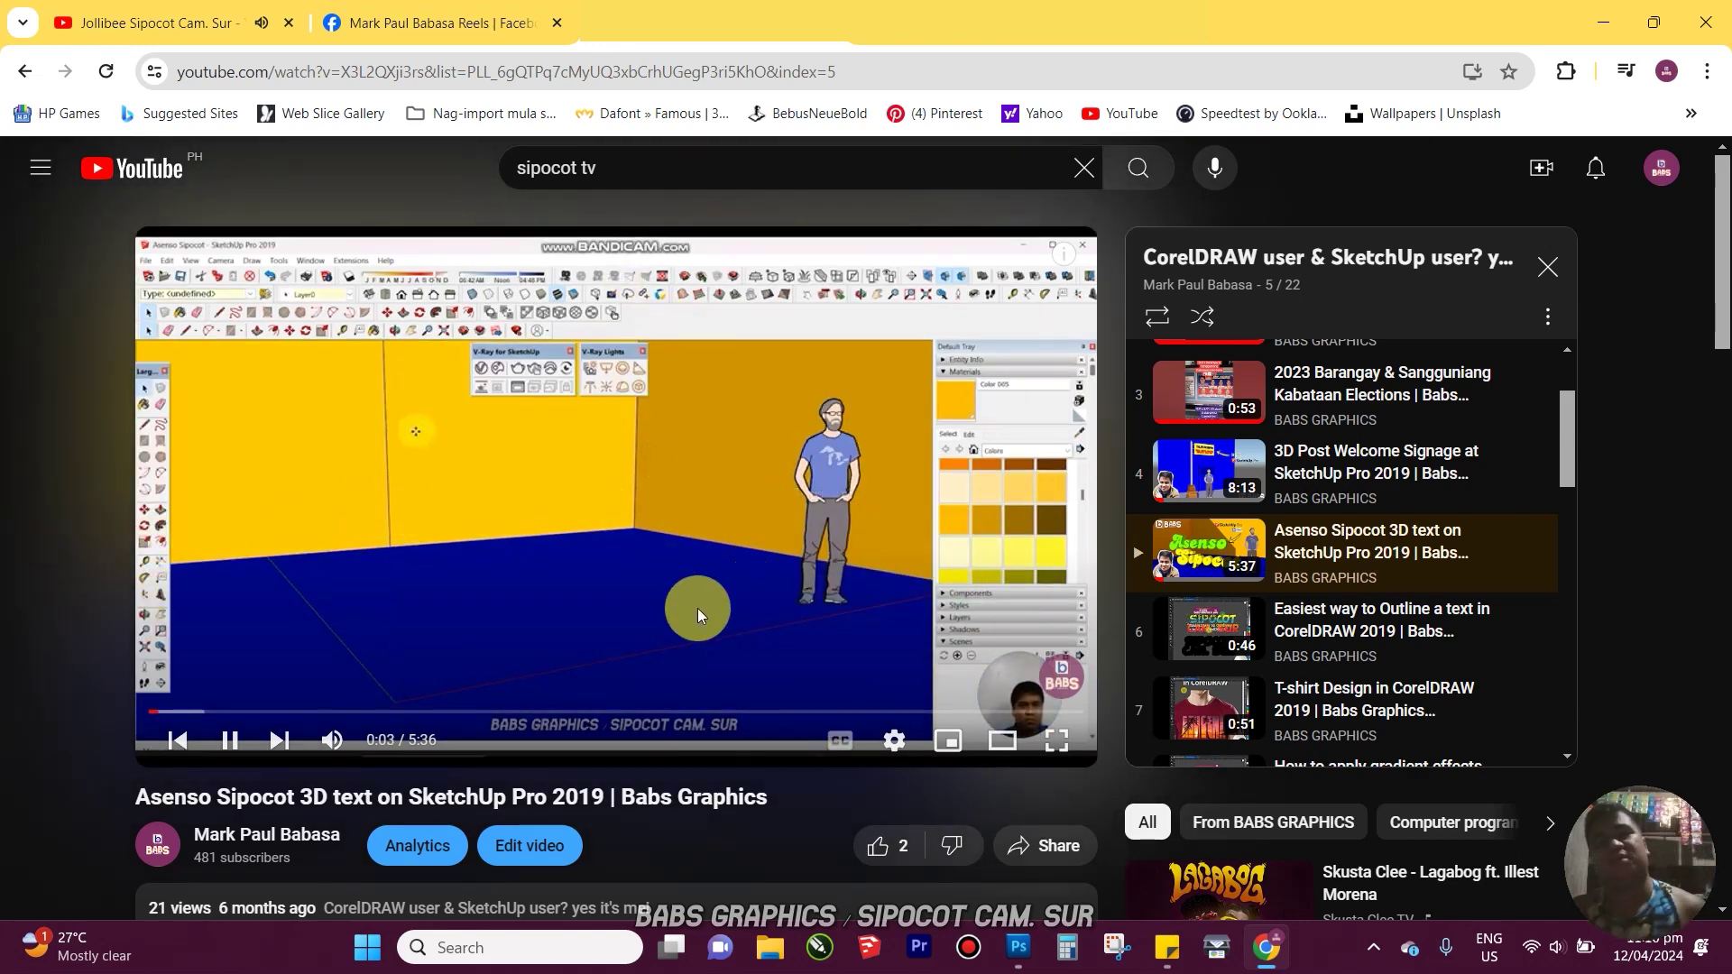